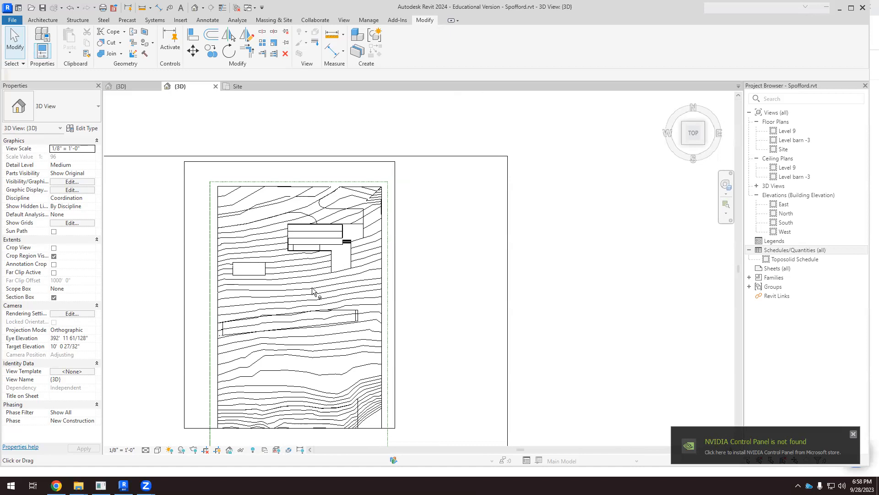
Open the in-place toposolid void forming the L-shaped cut south of the barn for editing and select its void extrusion
scroll(347, 251, "up", 2)
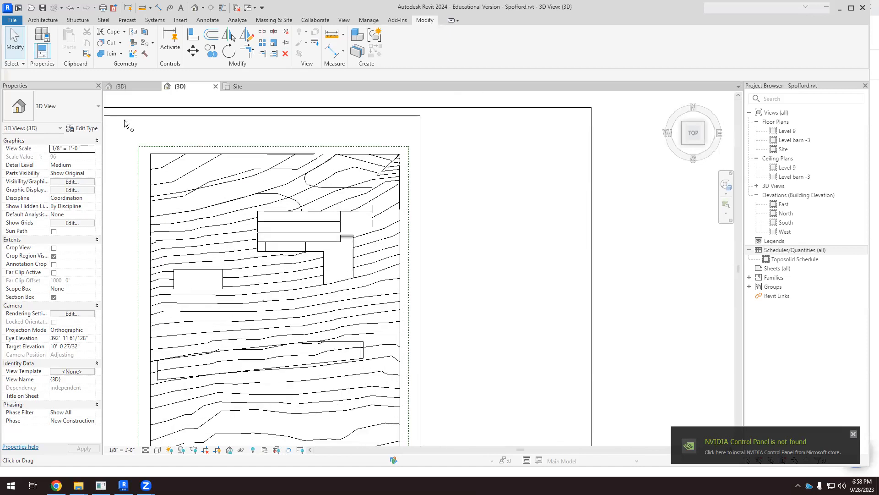
left_click(24, 48)
scroll(285, 225, "up", 1)
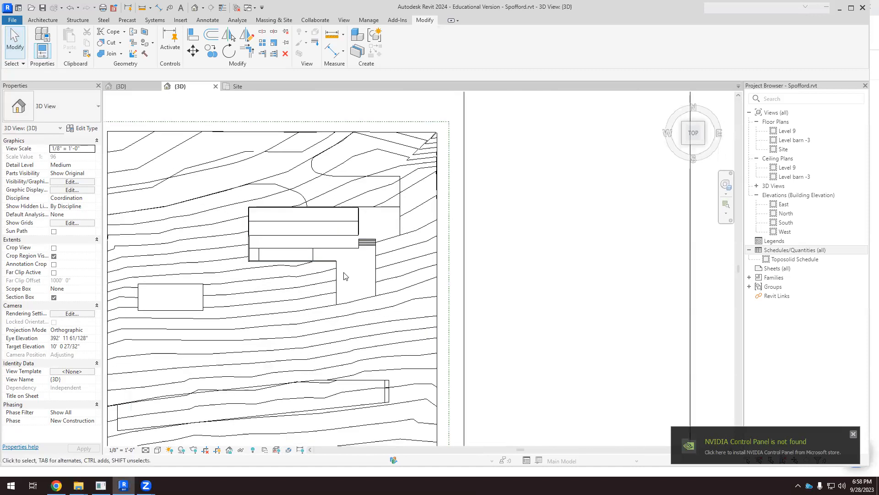
left_click(375, 277)
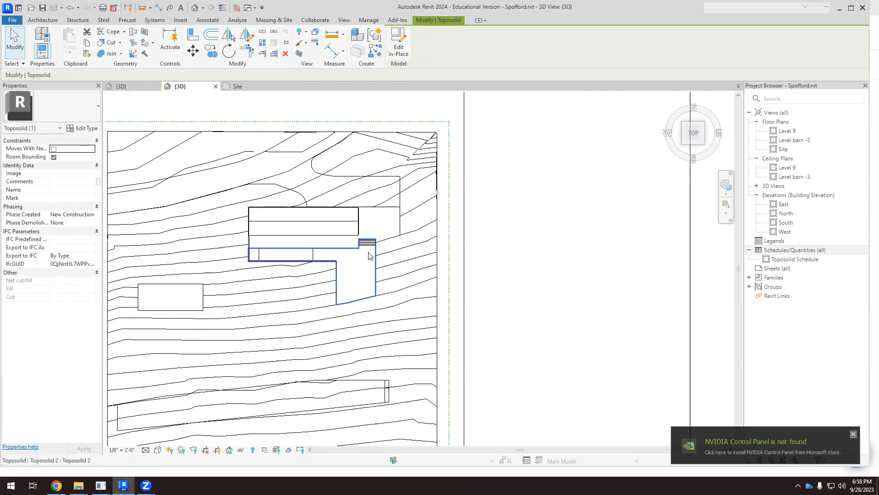
left_click(397, 52)
left_click(337, 287)
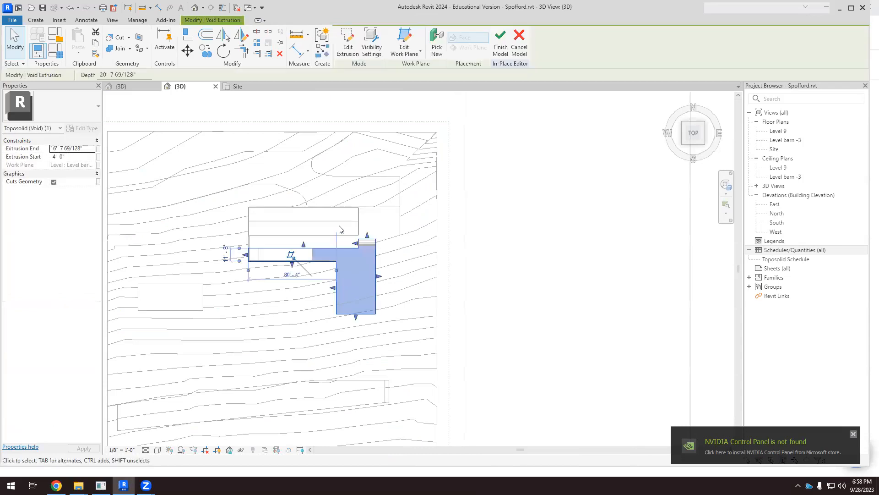
Examine the void extrusion from the right side and compare its base with the sloping terrain and the named levels
scroll(307, 257, "down", 1)
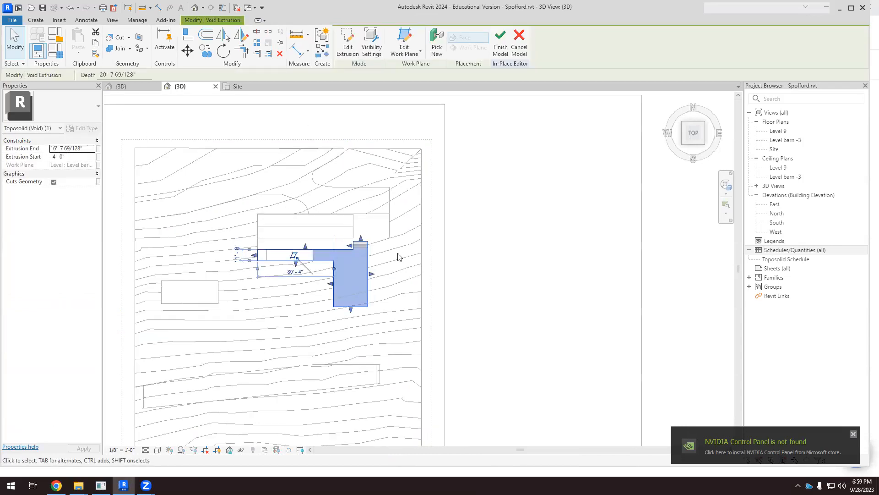
middle_click_drag(408, 274, 700, 146, "shift")
left_click(703, 139)
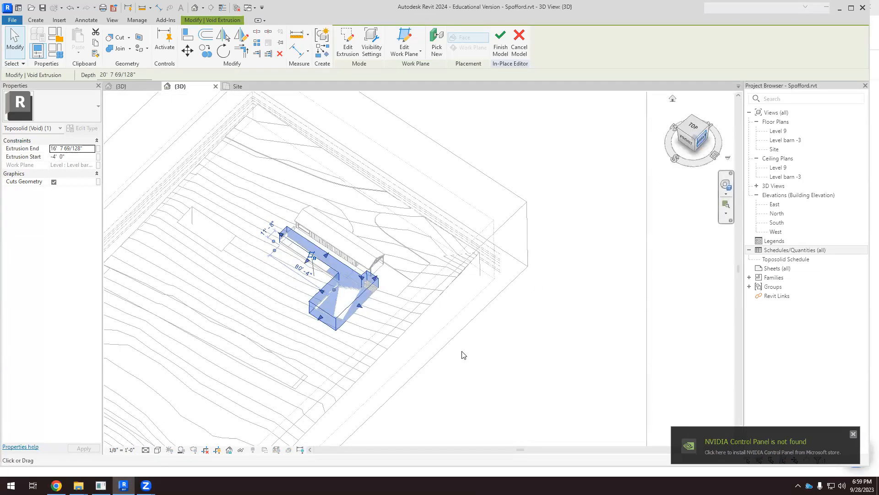
middle_click_drag(445, 343, 473, 309)
scroll(467, 307, "up", 2)
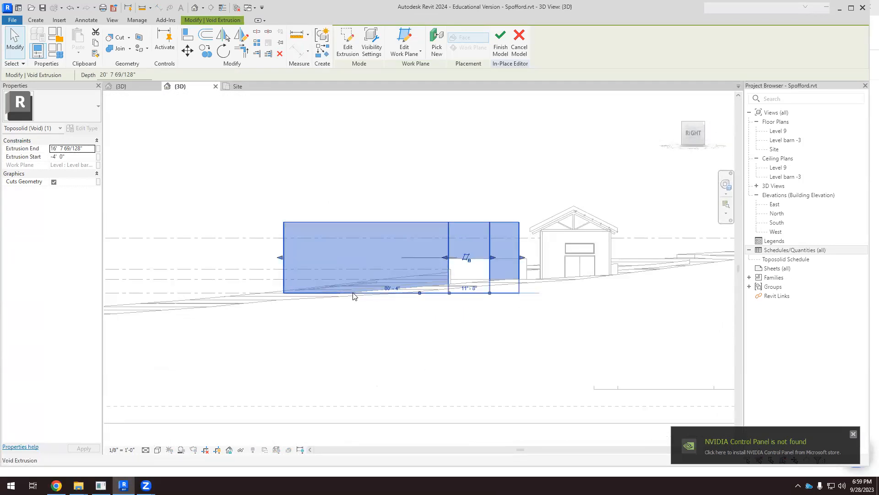
scroll(295, 299, "down", 5)
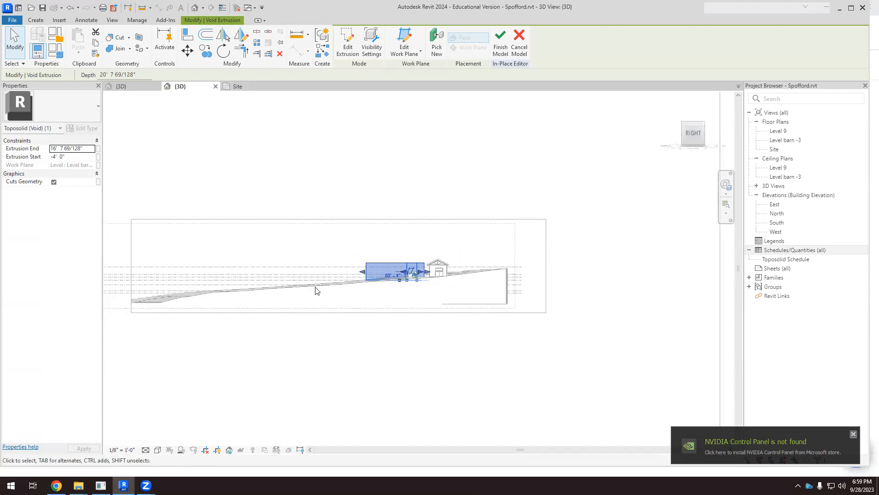
scroll(147, 291, "up", 4)
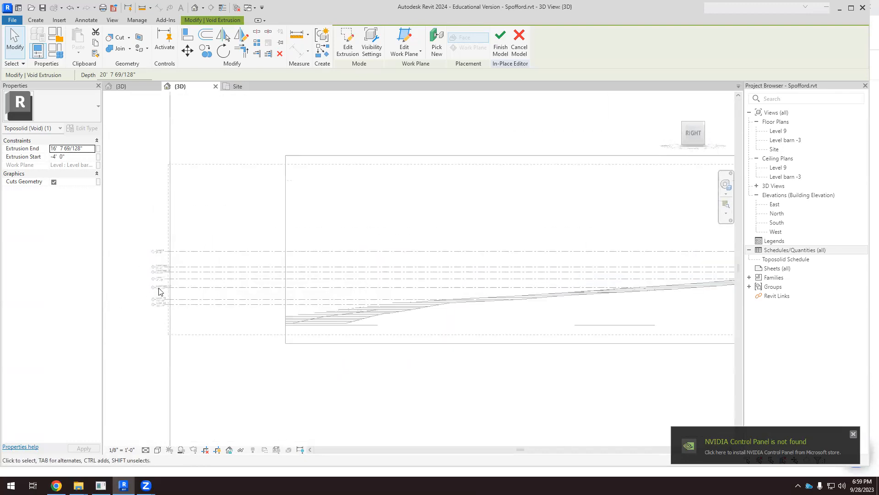
scroll(282, 290, "down", 1)
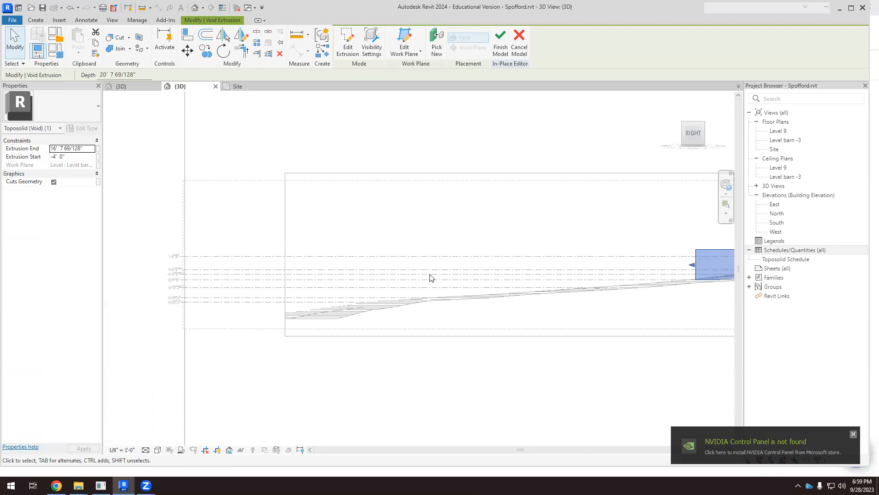
scroll(191, 276, "up", 5)
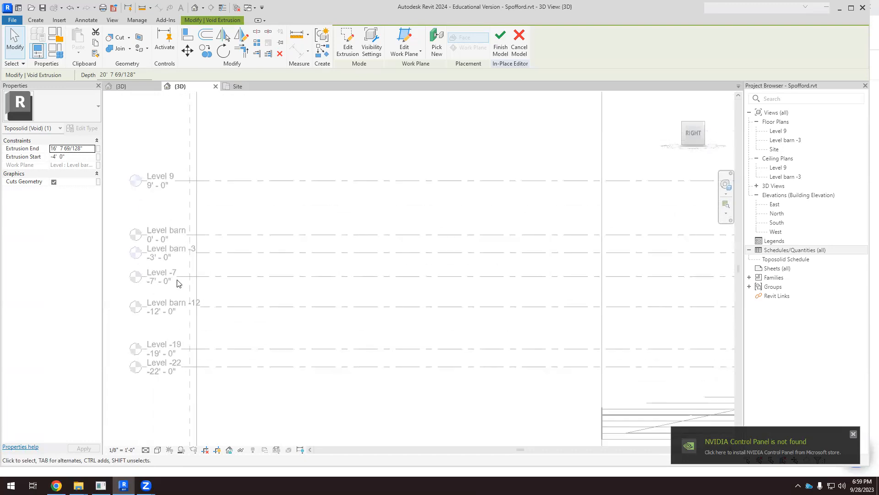
scroll(277, 263, "down", 5)
scroll(500, 268, "up", 6)
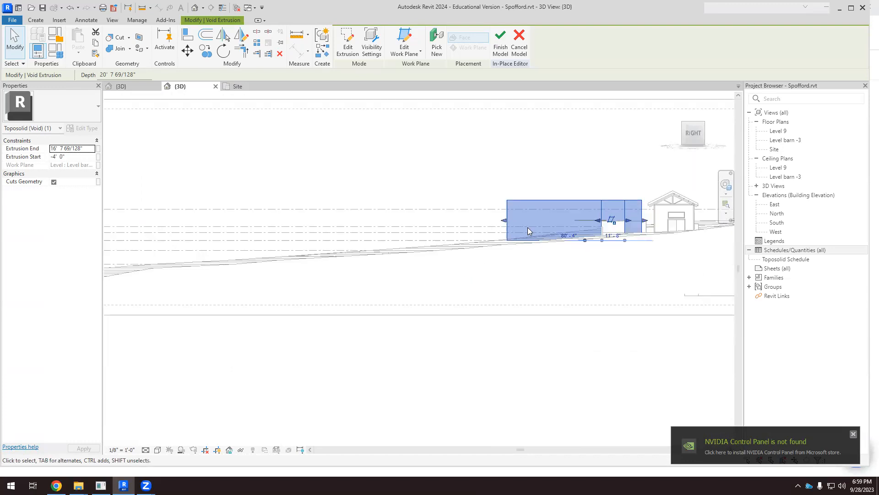
scroll(504, 253, "up", 2)
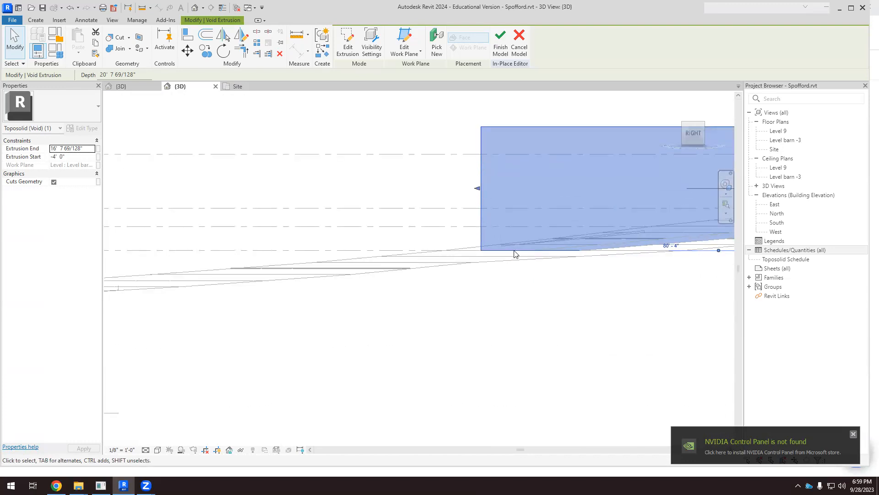
scroll(513, 255, "down", 3)
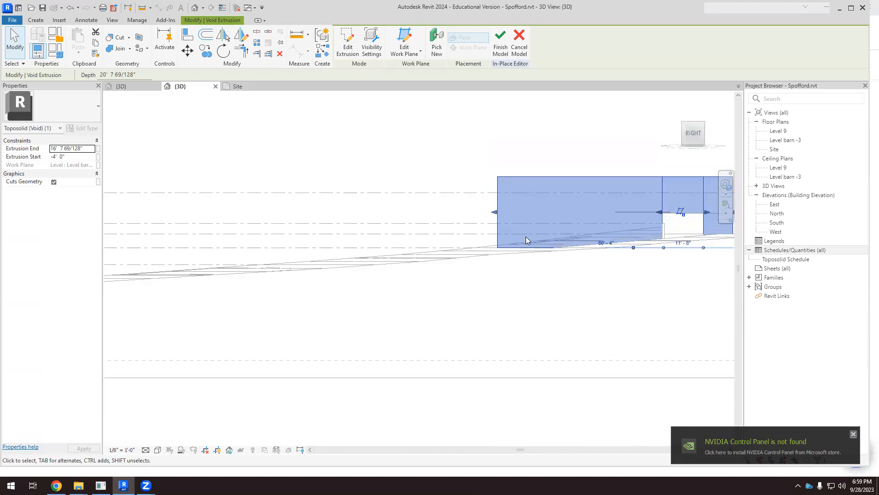
scroll(530, 254, "down", 2)
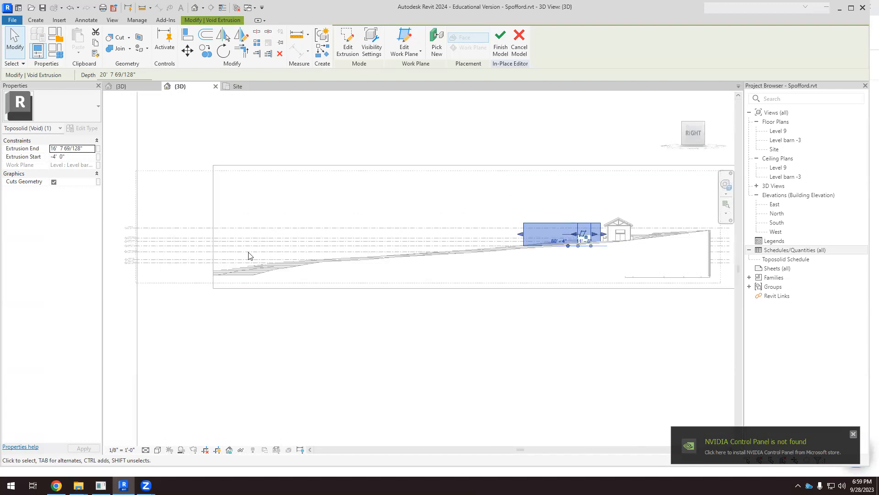
scroll(89, 266, "up", 2)
scroll(371, 262, "down", 1)
scroll(170, 255, "up", 4)
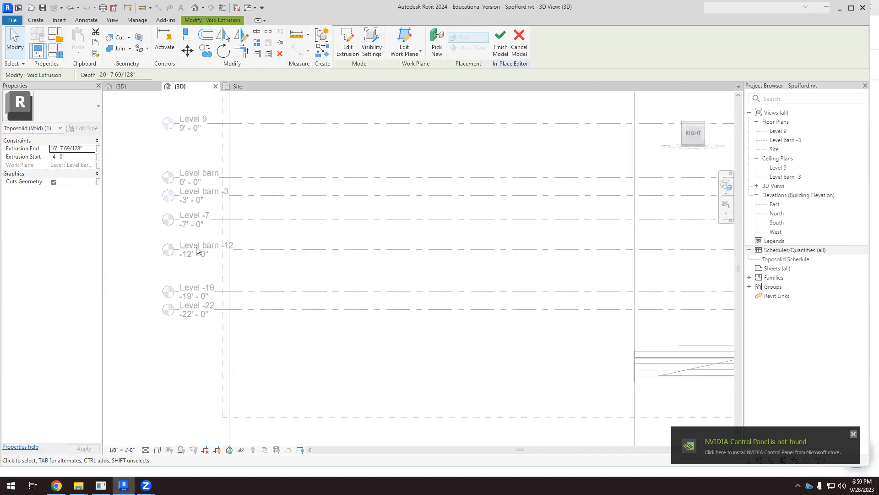
scroll(197, 250, "down", 1)
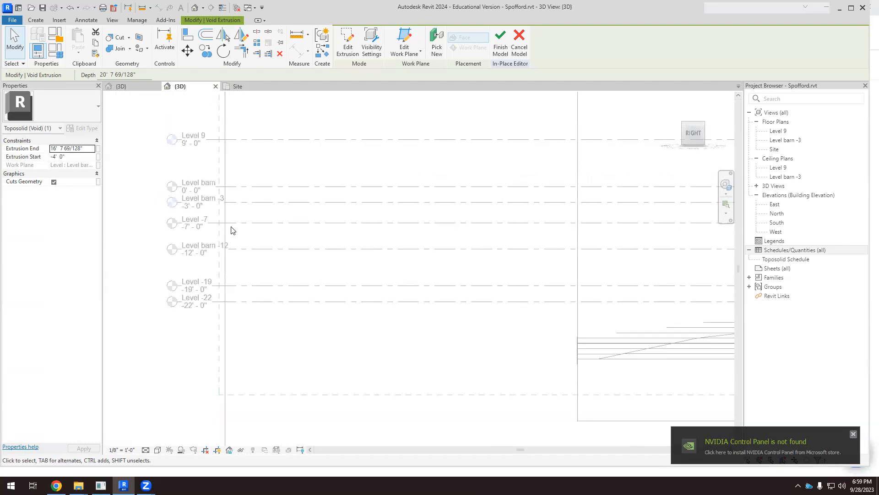
scroll(231, 230, "down", 2)
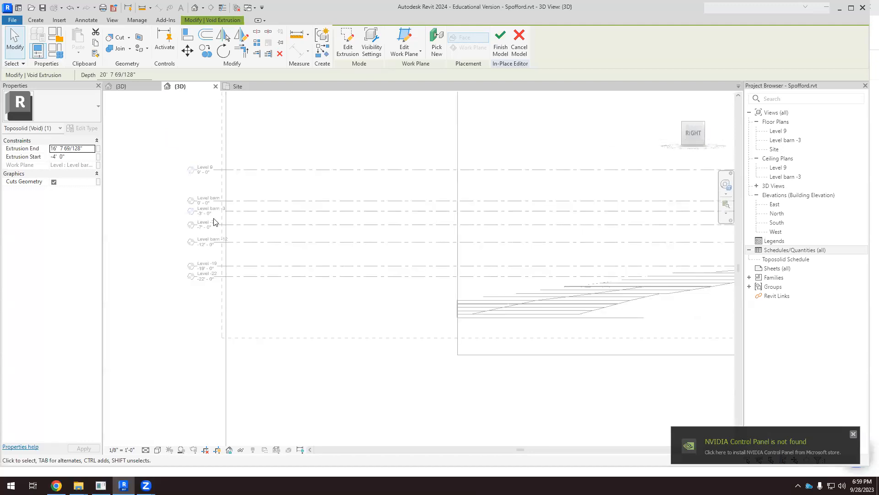
Finish the in-place model edit and dismiss the save reminder without saving the project
scroll(217, 223, "down", 3)
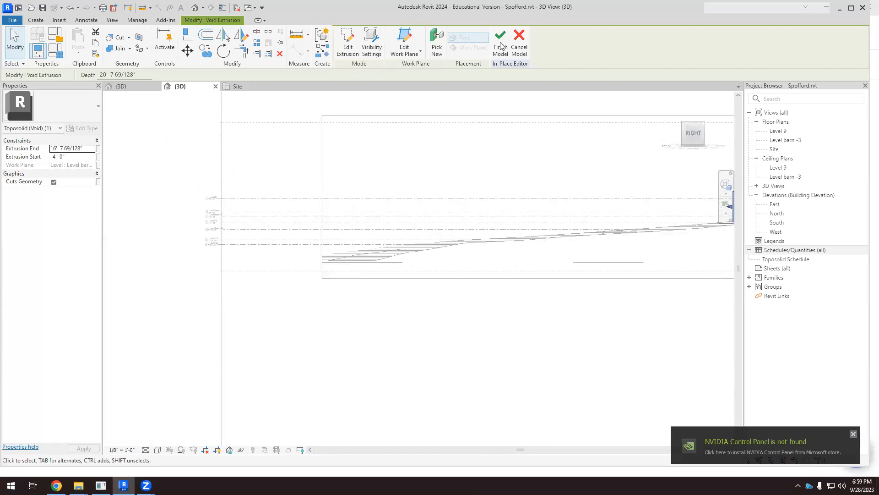
scroll(344, 262, "down", 3)
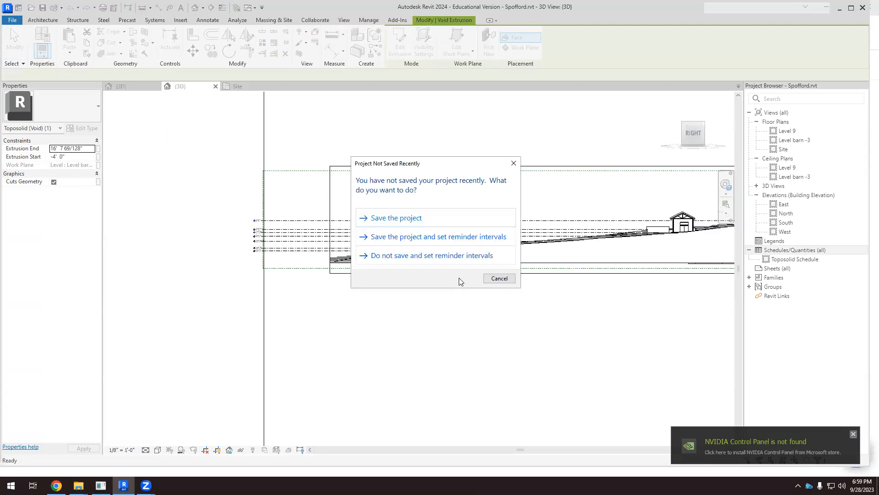
left_click(498, 278)
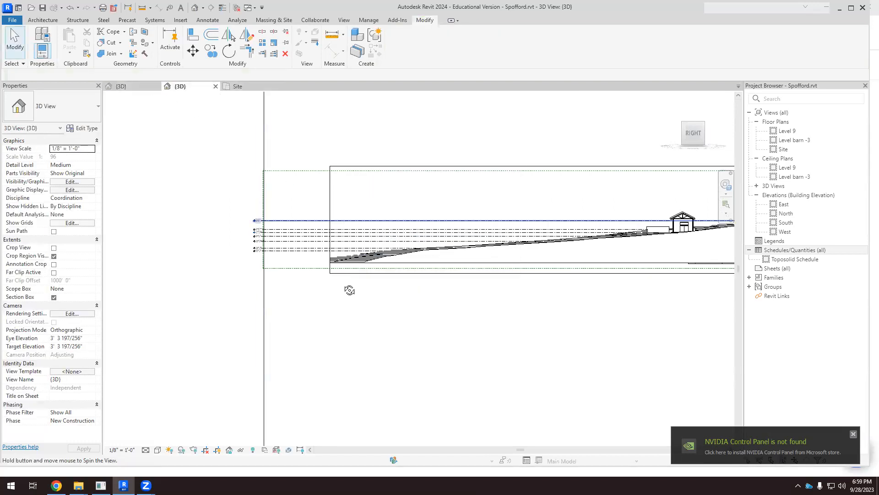
Create a new in-place model in the Toposolid category, keeping the suggested name
middle_click_drag(350, 290, 469, 418, "shift")
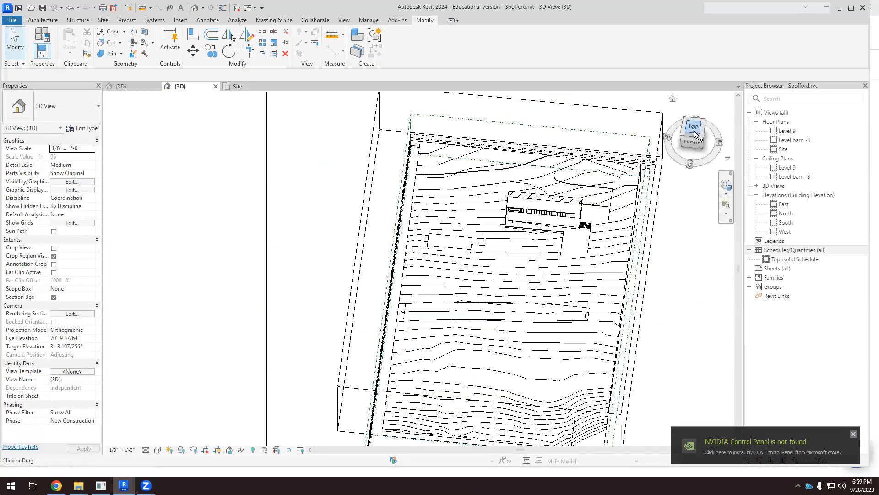
left_click(694, 131)
scroll(466, 191, "up", 5)
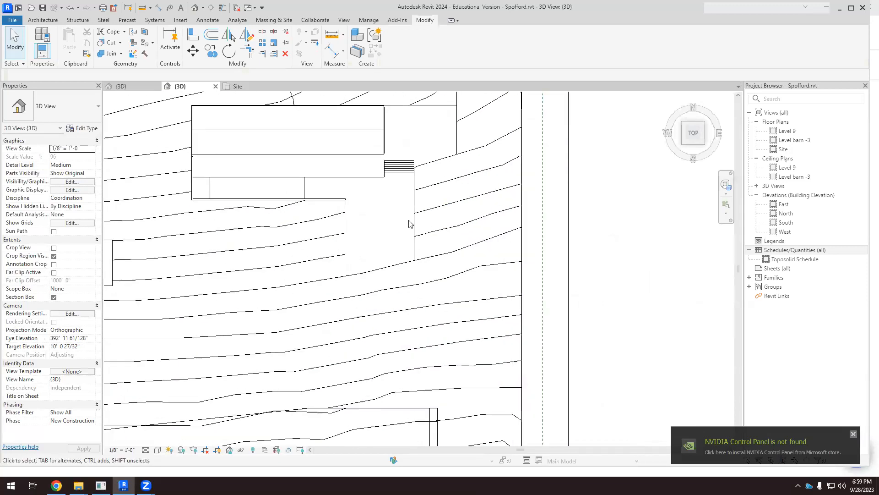
scroll(384, 244, "down", 1)
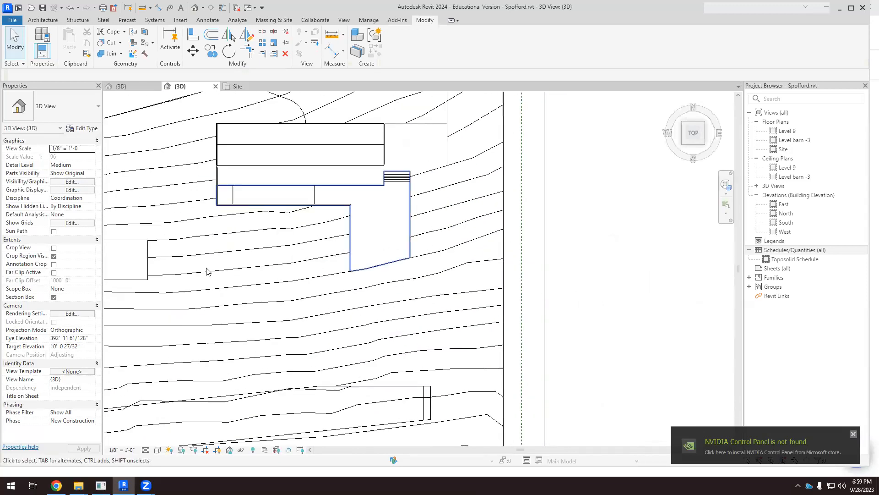
left_click(43, 20)
left_click(110, 49)
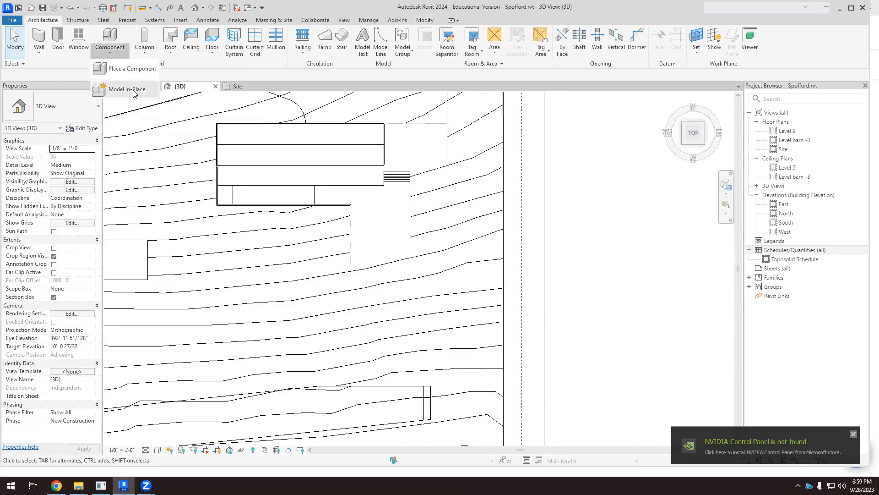
left_click(128, 89)
left_click_drag(500, 189, 496, 246)
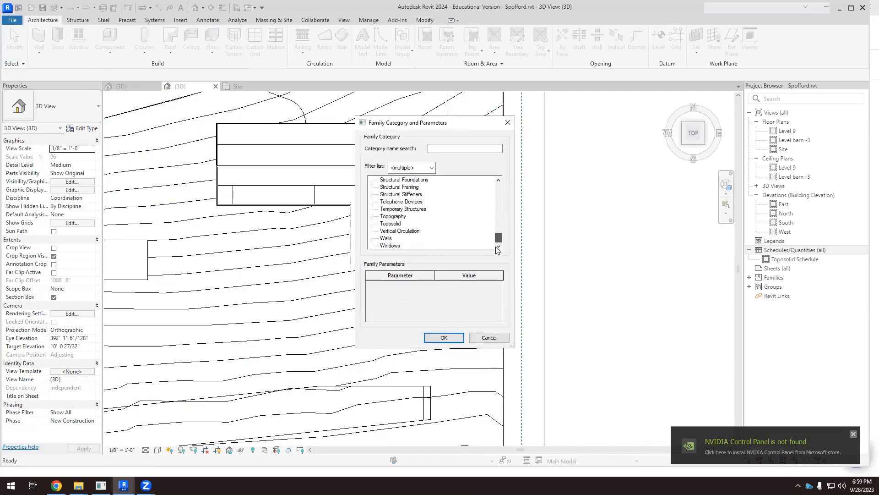
double_click(391, 224)
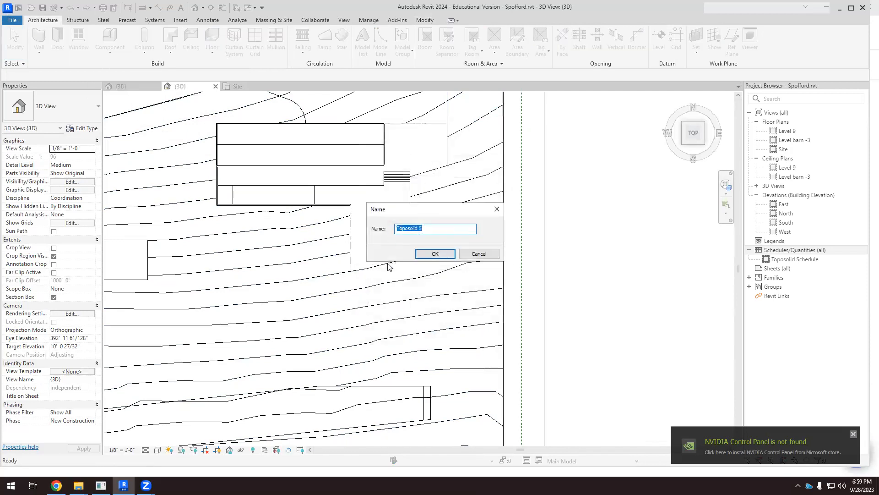
left_click(433, 256)
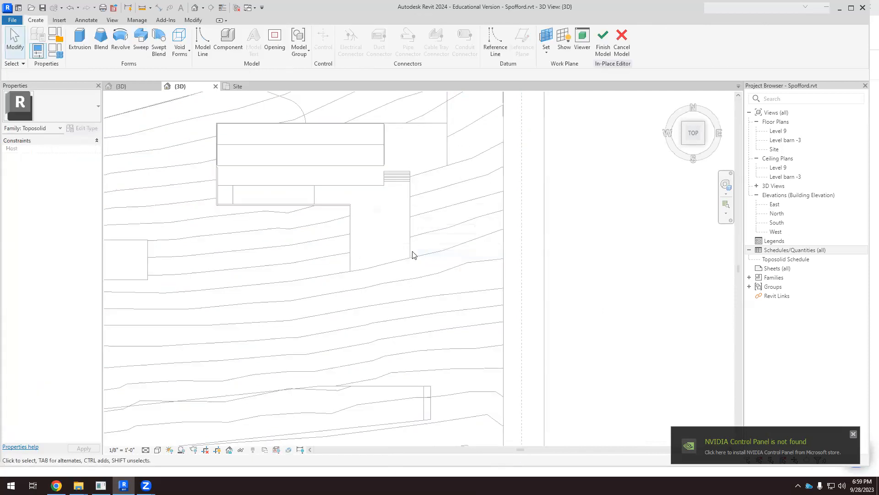
Start a void extrusion and sketch its straight east, south and west boundary lines downhill from the existing L-shaped cut's east edge
left_click(180, 44)
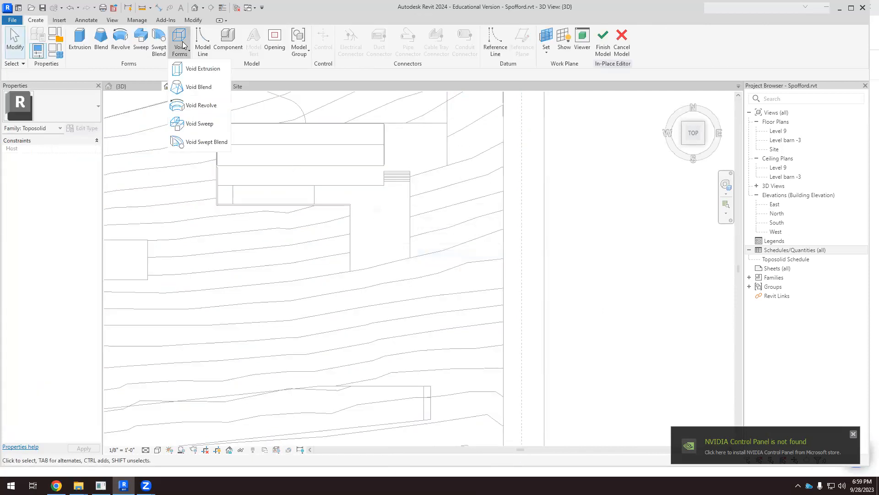
left_click(197, 66)
left_click(410, 248)
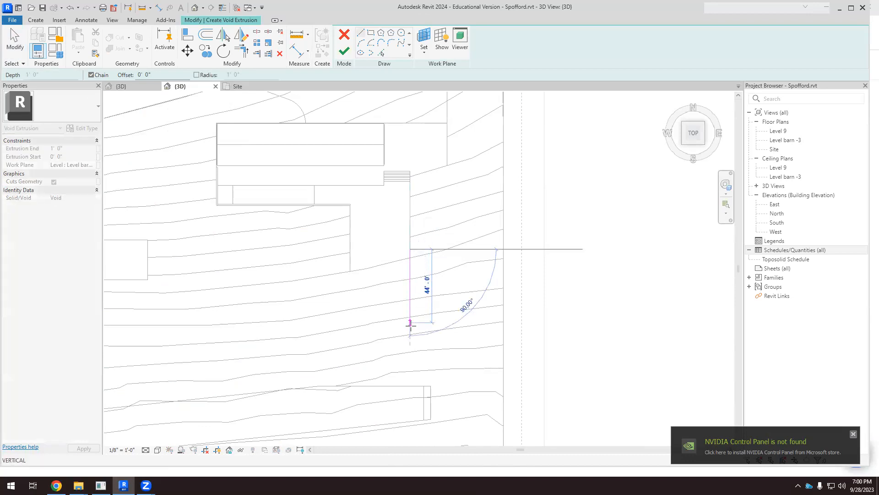
left_click(411, 342)
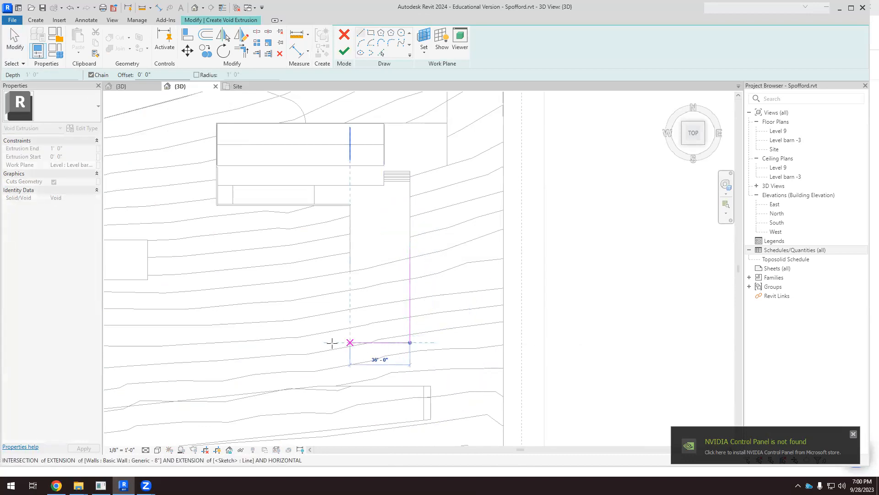
left_click(234, 342)
left_click(237, 309)
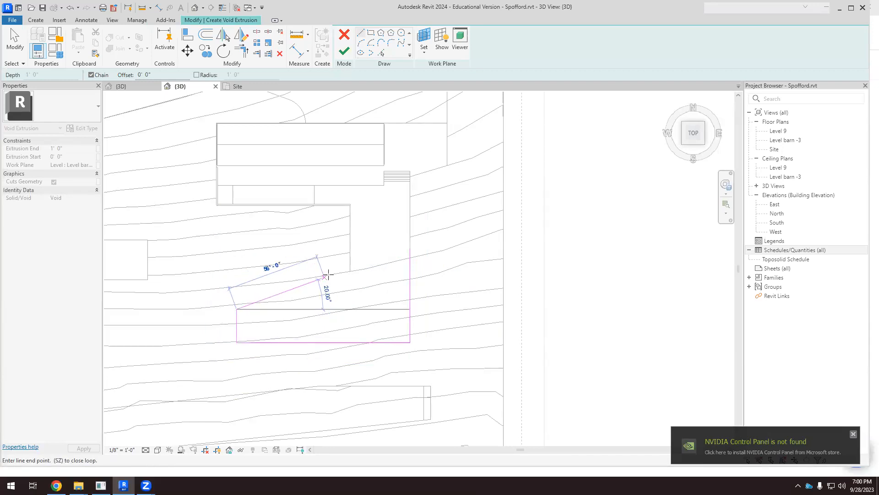
Continue the void outline with a sloping north boundary, a short perpendicular return about 6 ft long and a horizontal segment heading east
left_click(360, 257)
scroll(364, 275, "up", 3)
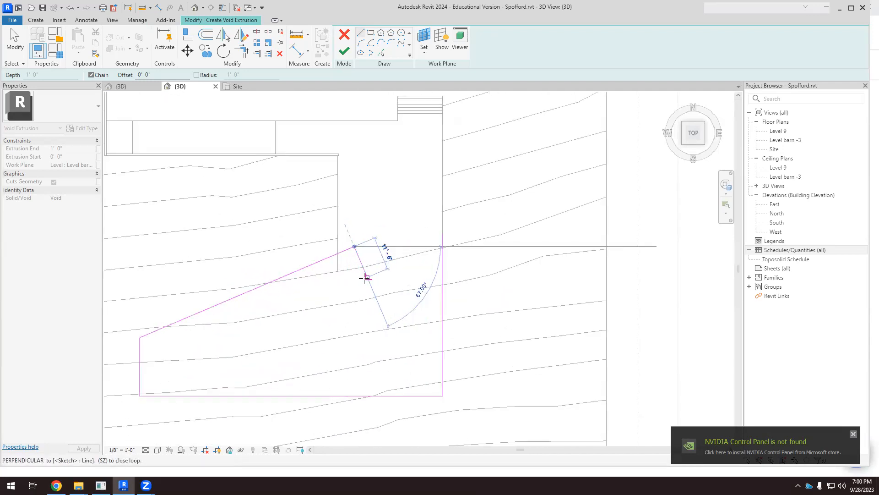
scroll(360, 259, "up", 3)
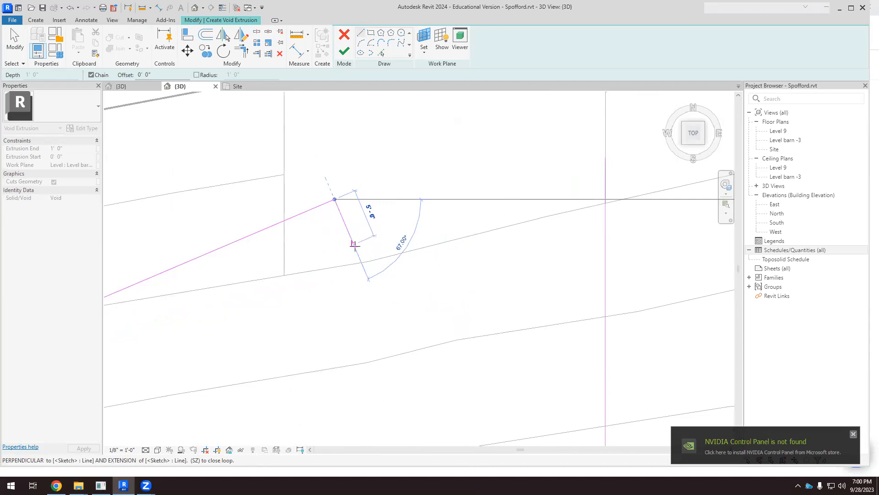
left_click(355, 248)
scroll(360, 251, "down", 3)
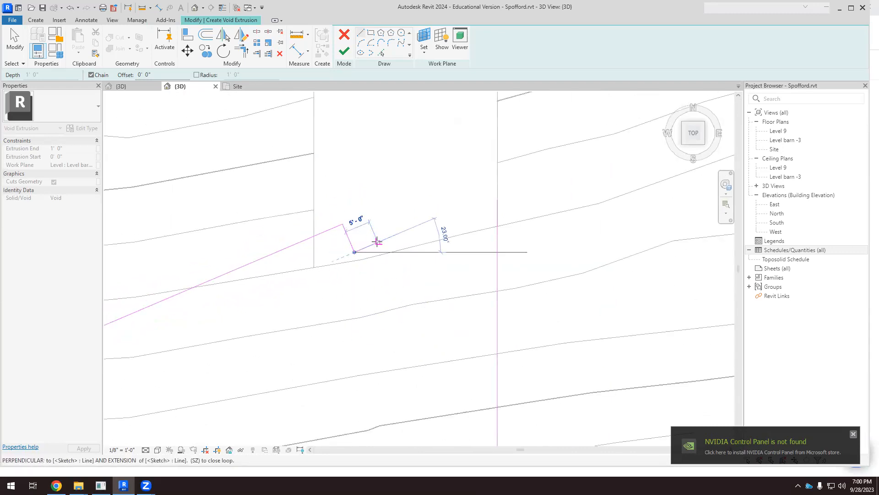
scroll(377, 243, "down", 3)
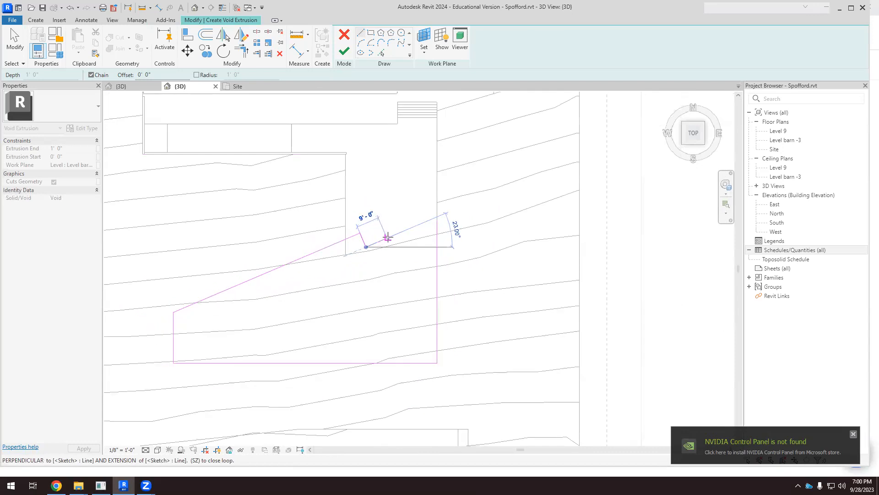
scroll(387, 242, "up", 3)
left_click(413, 247)
key("Escape")
scroll(398, 251, "down", 2)
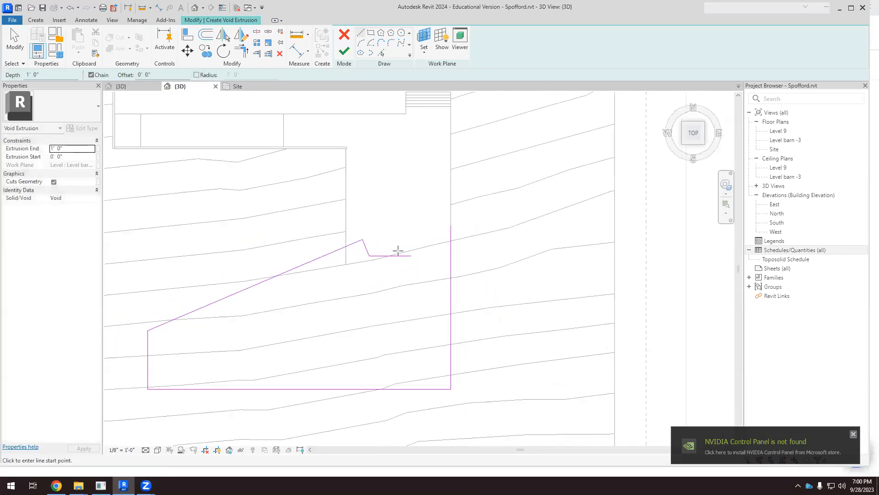
Sketch a vertical line about 54 ft long south from the corner beside the stairs, and a horizontal line joining it to the east boundary's north end
left_click(406, 113)
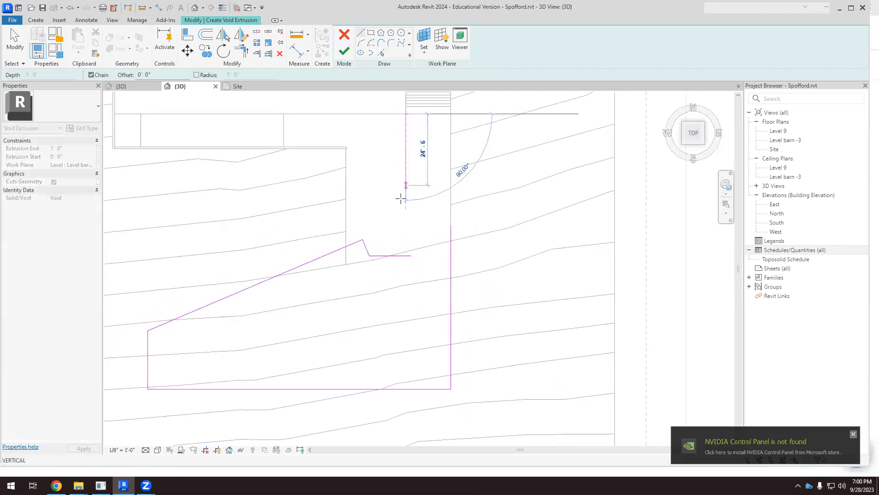
left_click(405, 271)
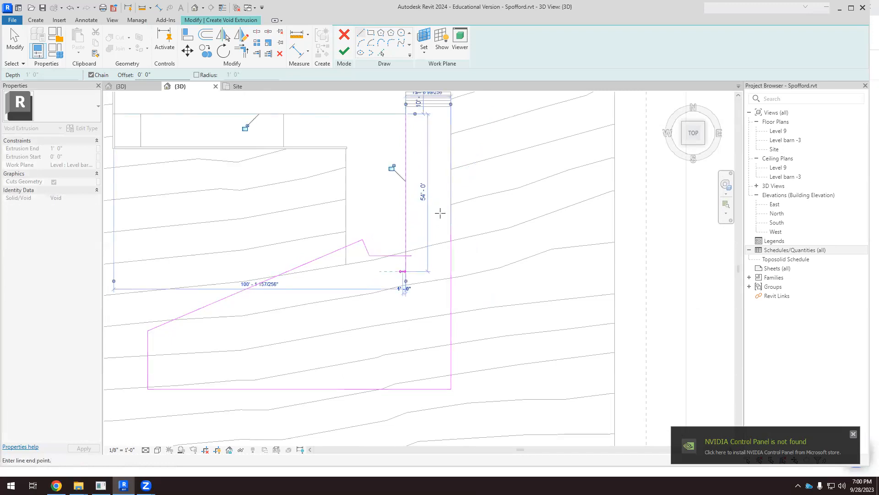
key("Escape")
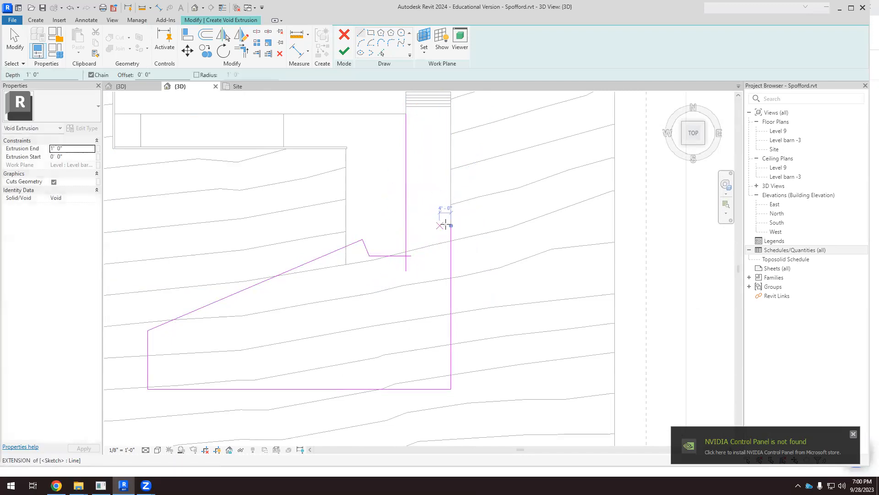
left_click(451, 225)
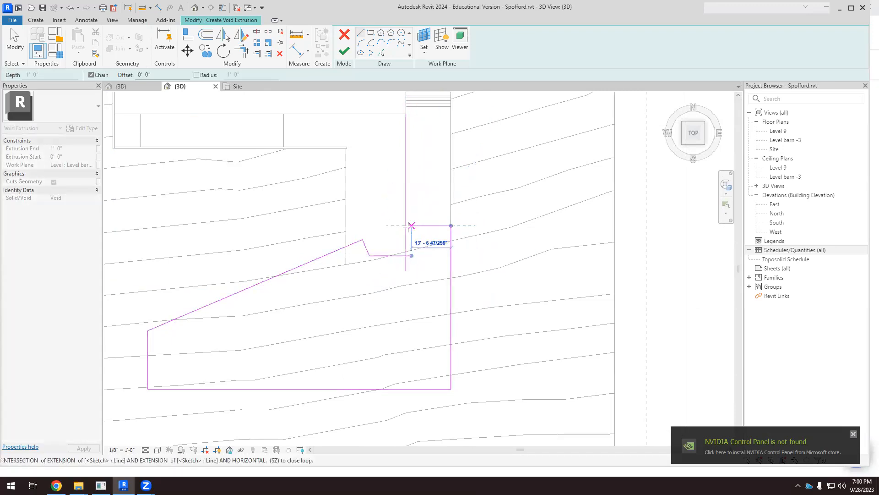
left_click(407, 225)
key("Escape")
Trim the crossing lines into a closed stepped outline and finish the void extrusion sketch
left_click(238, 57)
left_click(414, 226)
left_click(406, 233)
left_click(406, 242)
left_click(400, 256)
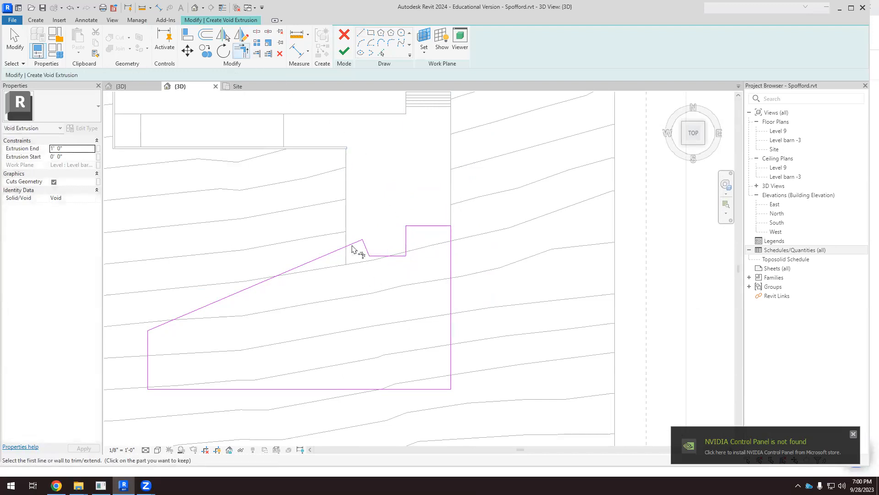
scroll(410, 212, "down", 5)
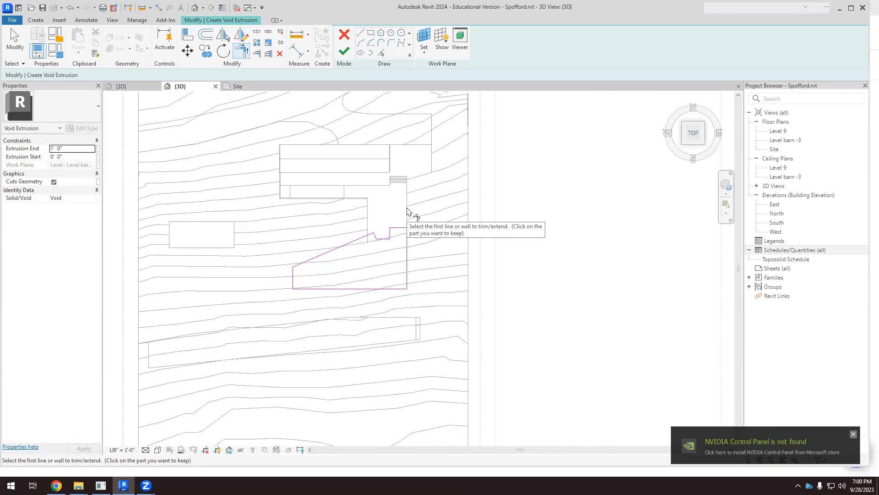
scroll(387, 236, "up", 4)
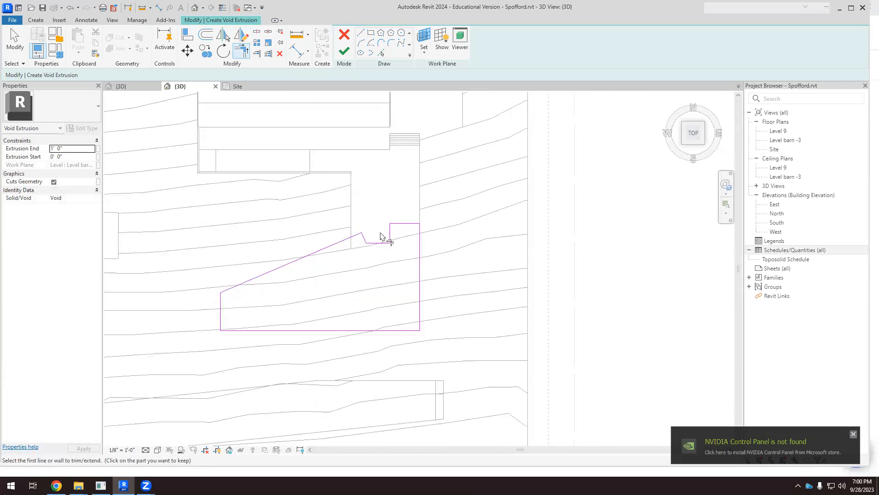
left_click(344, 53)
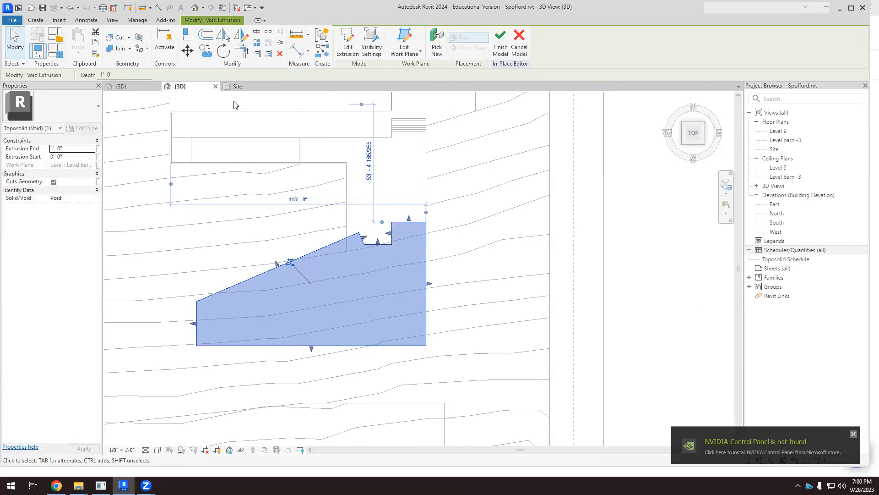
In the right side view, stretch the void extrusion's end up to 21' 5 73/128" and lower its start to -4' 0"
scroll(460, 318, "down", 1)
middle_click_drag(461, 322, 504, 137, "shift")
left_click(705, 137)
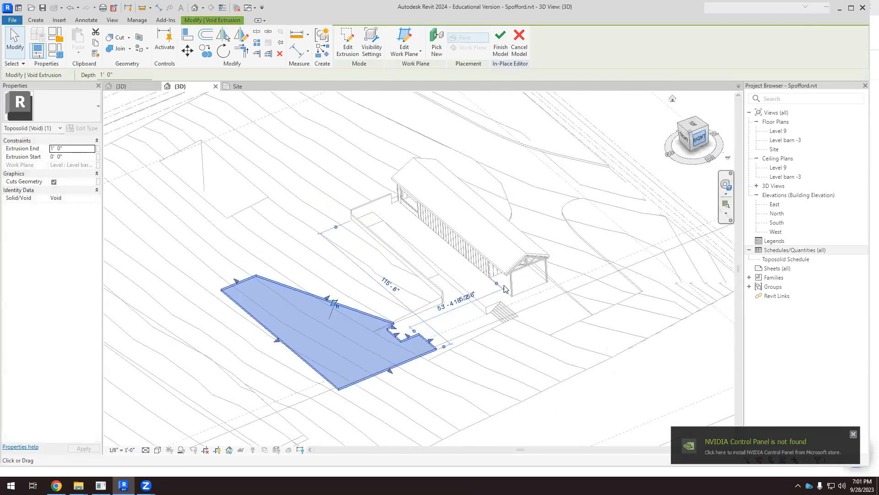
middle_click_drag(461, 328, 481, 309)
scroll(481, 309, "up", 1)
left_click(495, 165)
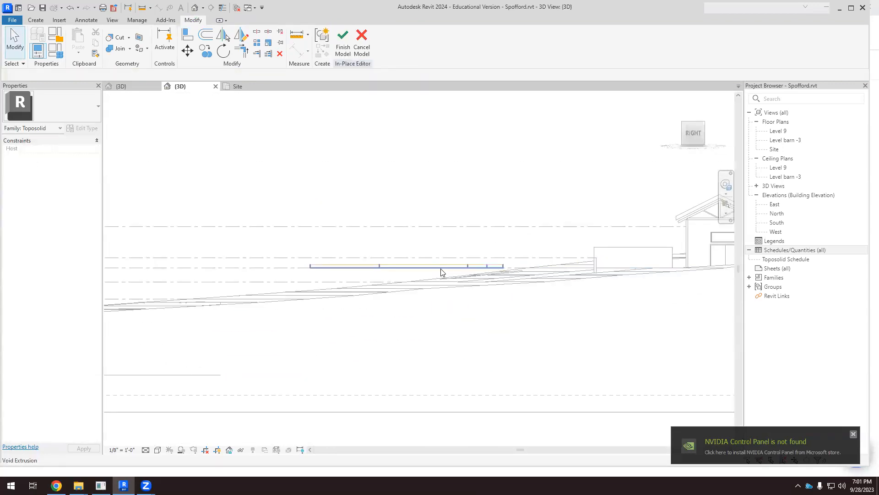
left_click(441, 270)
scroll(499, 275, "up", 1)
left_click_drag(379, 259, 379, 174)
scroll(389, 287, "down", 1)
scroll(393, 276, "up", 1)
scroll(367, 277, "down", 2)
scroll(342, 278, "down", 1)
scroll(387, 275, "up", 1)
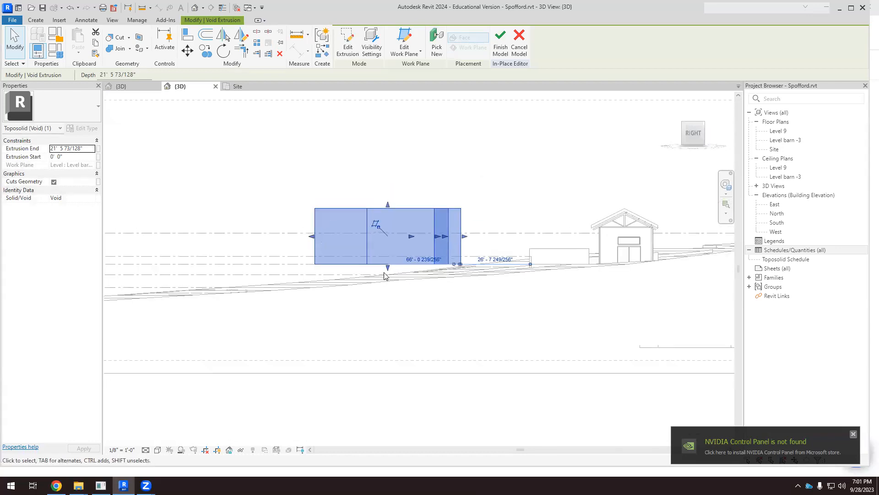
left_click_drag(388, 268, 393, 306)
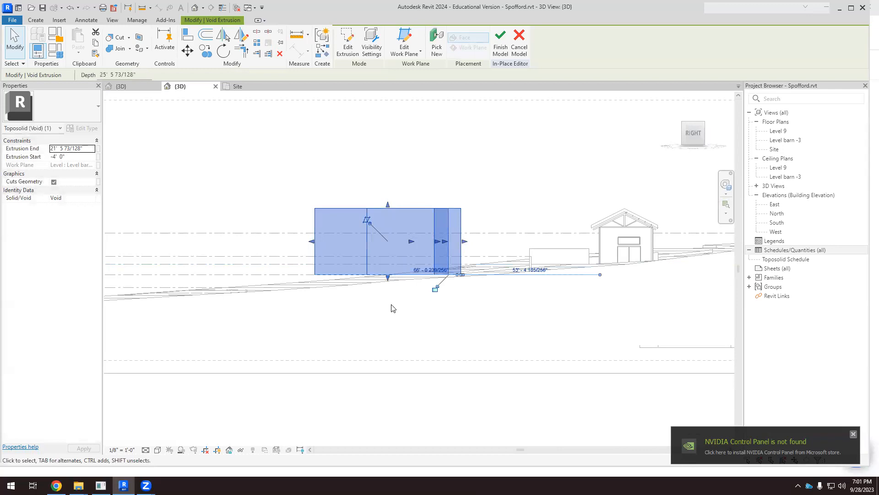
scroll(393, 307, "down", 1)
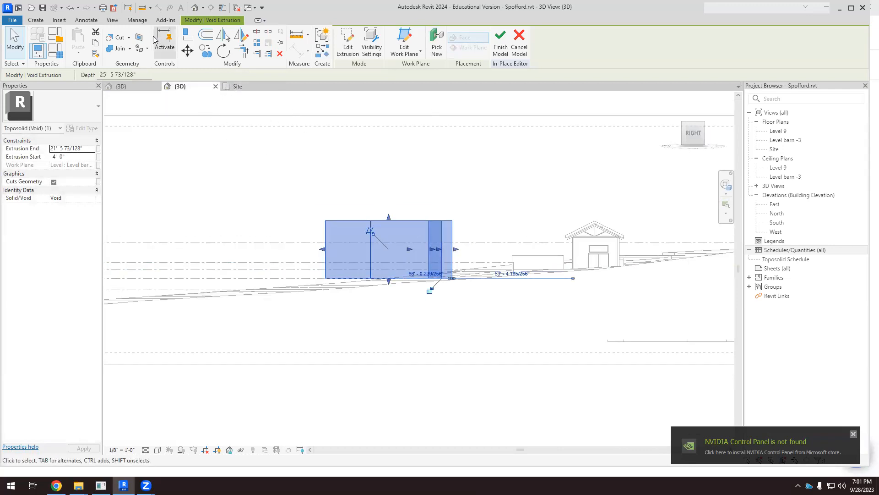
Cut the site toposolid with the new void and finish the in-place model
left_click(116, 38)
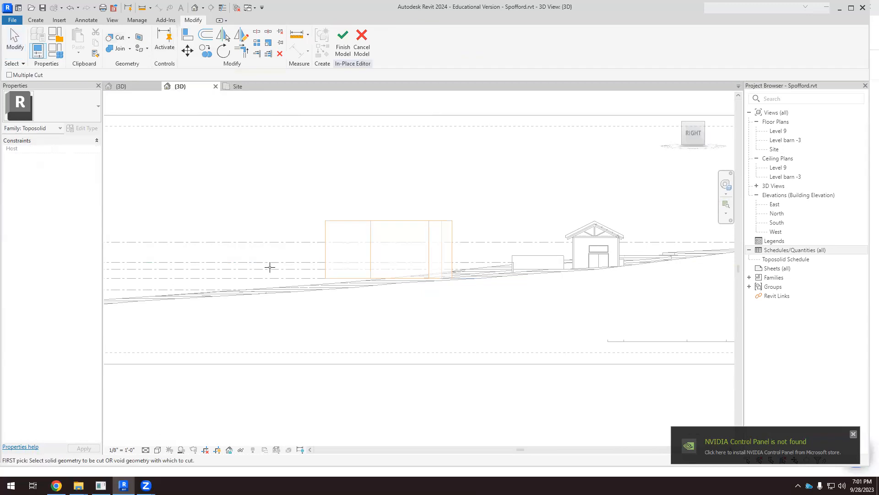
left_click(275, 291)
left_click(357, 223)
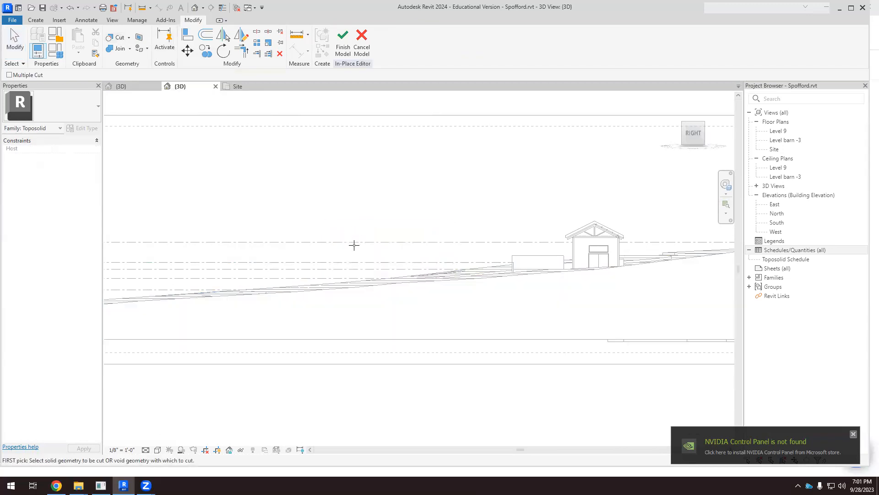
left_click(341, 51)
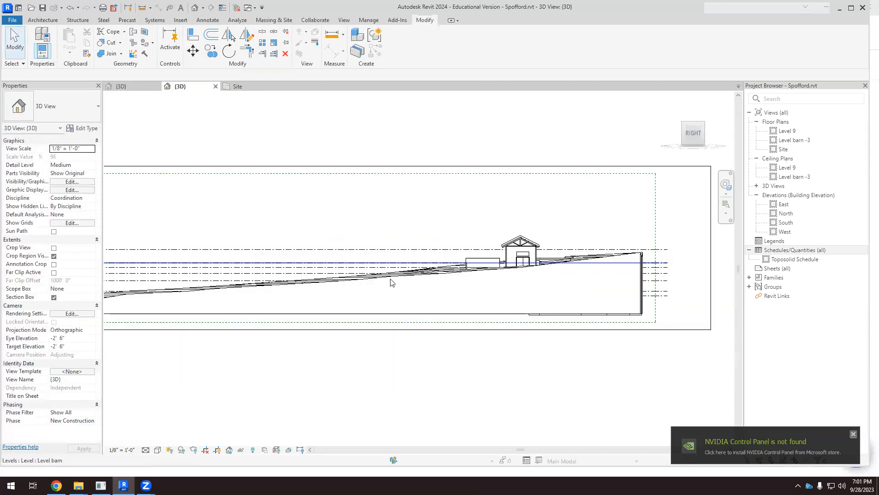
Examine the new cut in 3D where it meets the existing L-shaped excavation and the slope below
middle_click_drag(404, 359, 439, 274, "shift")
scroll(438, 275, "up", 2)
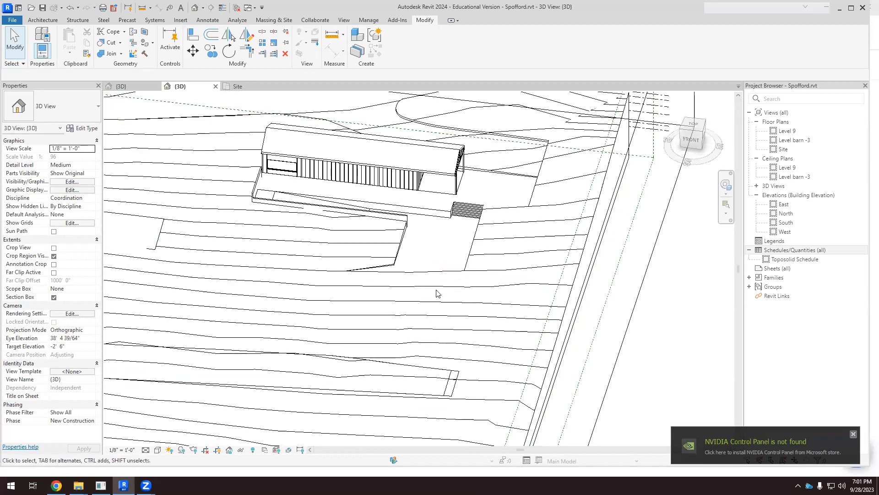
scroll(439, 258, "up", 1)
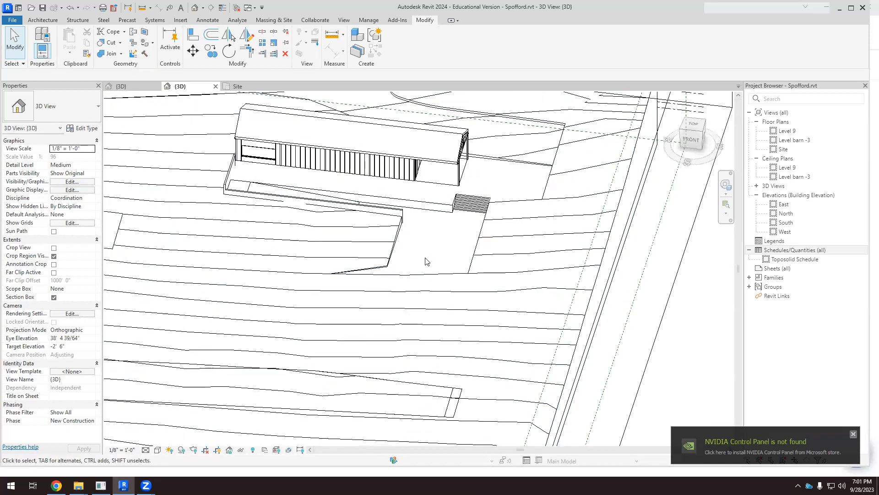
scroll(406, 229, "down", 2)
scroll(410, 252, "up", 1)
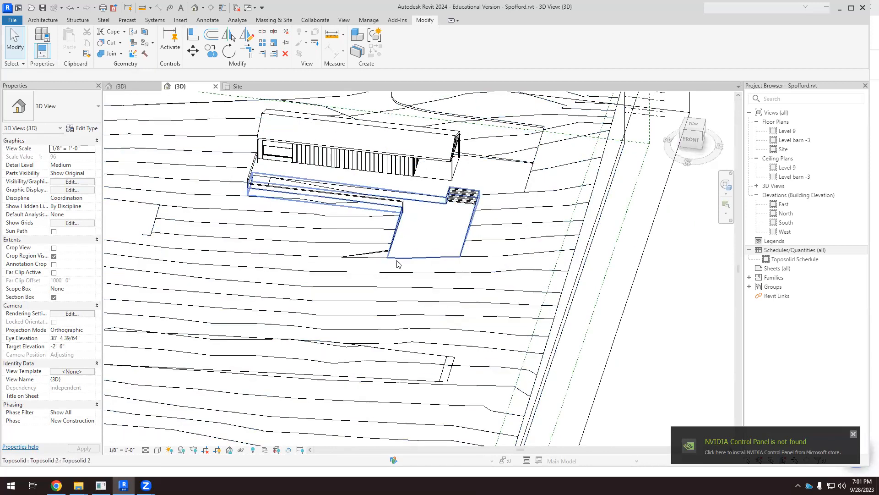
scroll(412, 263, "down", 2)
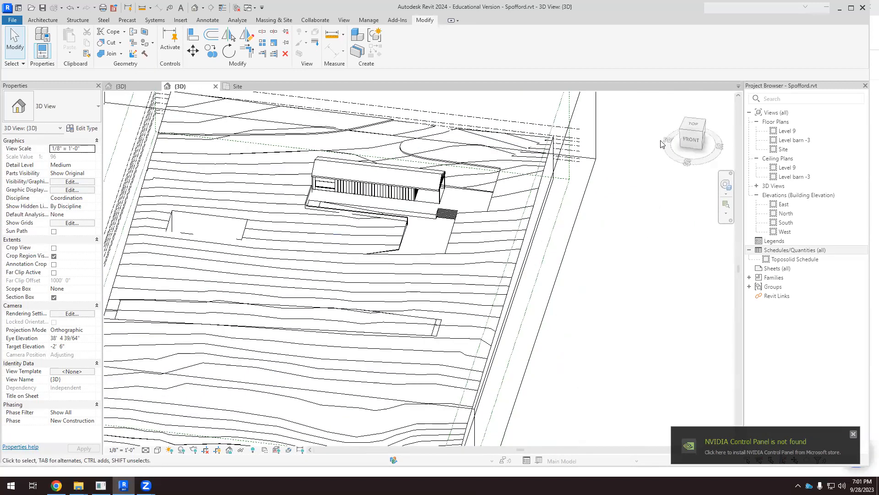
In the right side view, lower the level named Level barn -12 to an elevation of -14' 0"
middle_click_drag(469, 283, 578, 231, "shift")
left_click(701, 137)
scroll(450, 292, "up", 2)
scroll(194, 295, "up", 3)
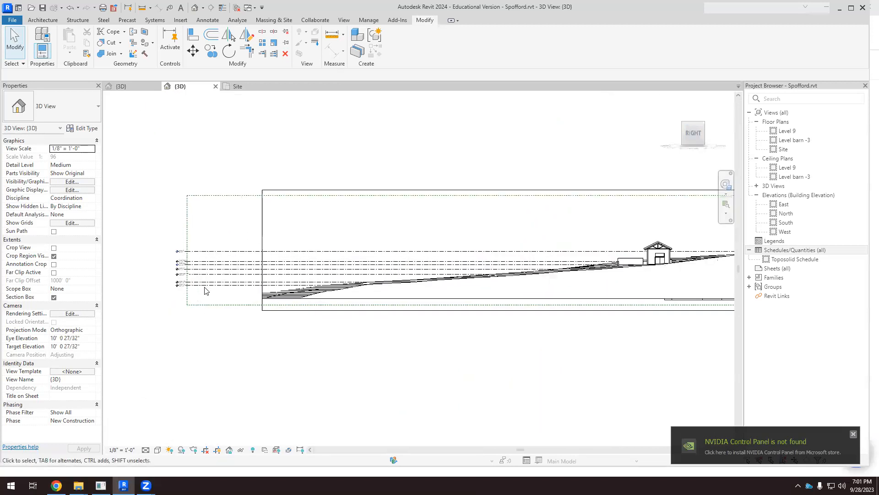
left_click(211, 267)
scroll(212, 265, "up", 3)
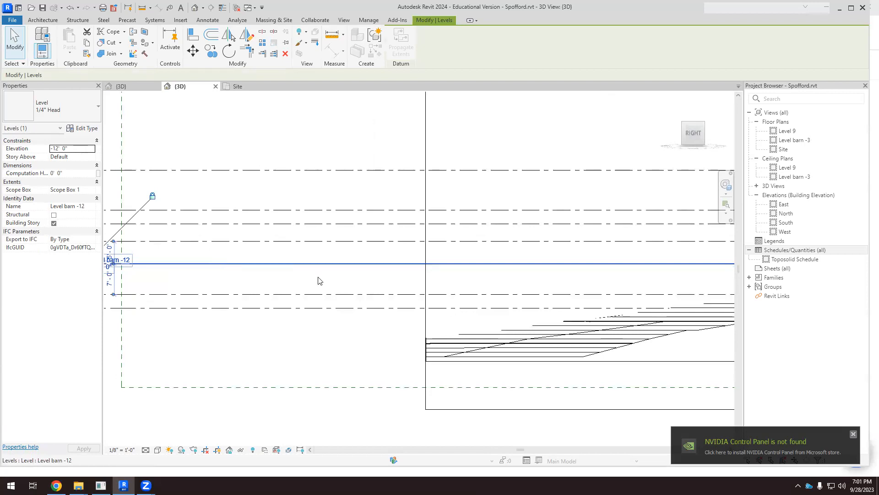
scroll(283, 279, "down", 2)
scroll(242, 274, "up", 3)
left_click_drag(225, 267, 224, 272)
Rename the lowered level as Level barn -14 and clear the selection
scroll(165, 272, "up", 2)
left_click(178, 265)
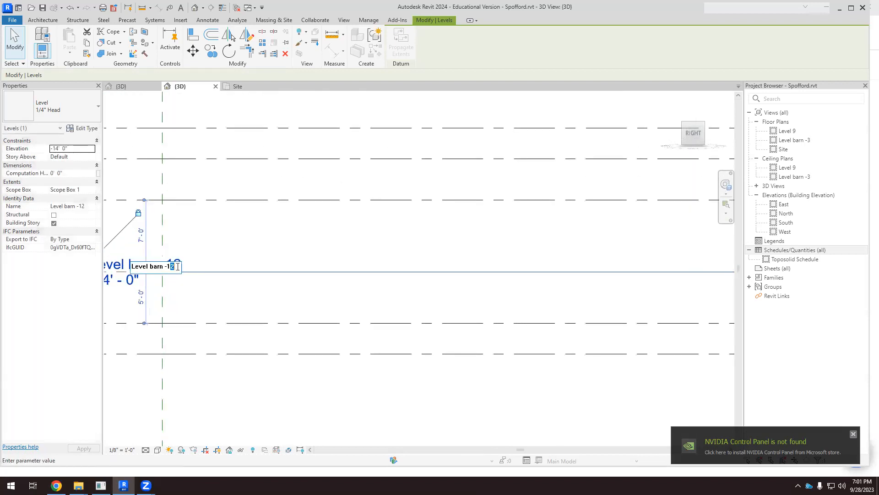
key("Return")
scroll(275, 241, "down", 5)
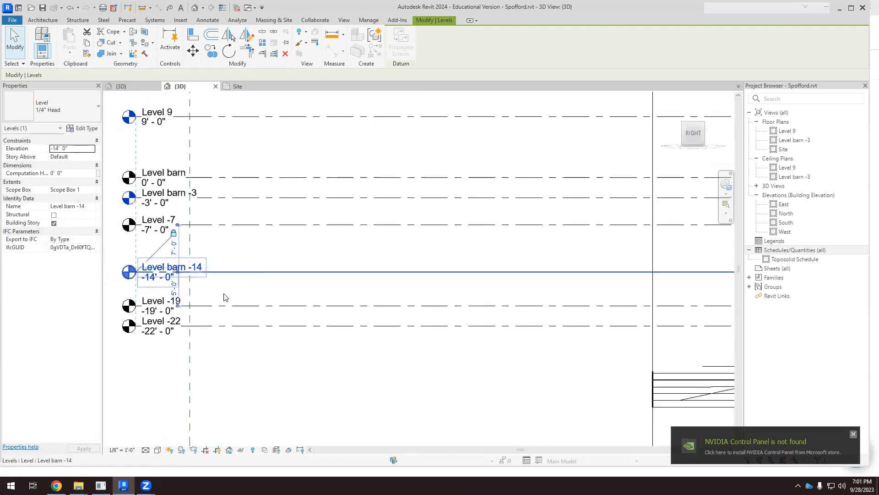
scroll(255, 205, "down", 3)
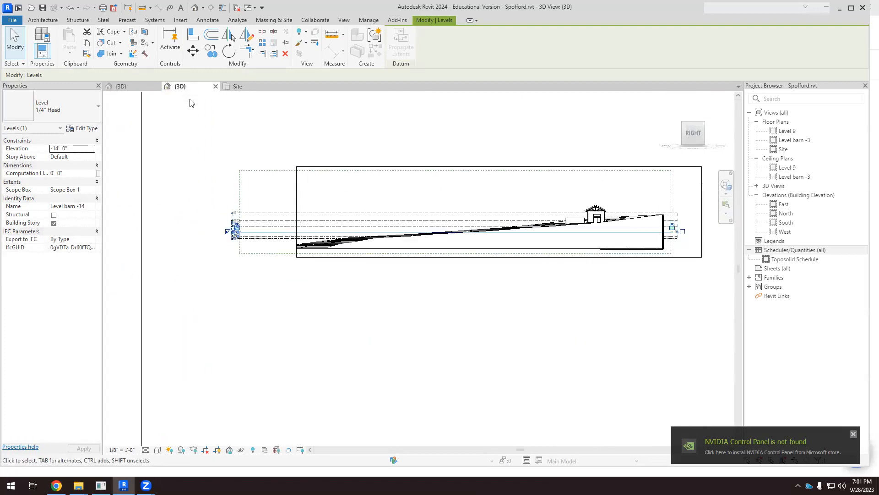
left_click(474, 190)
Open the in-place L-shaped void below the barn for editing and select its void extrusion
left_click(133, 88)
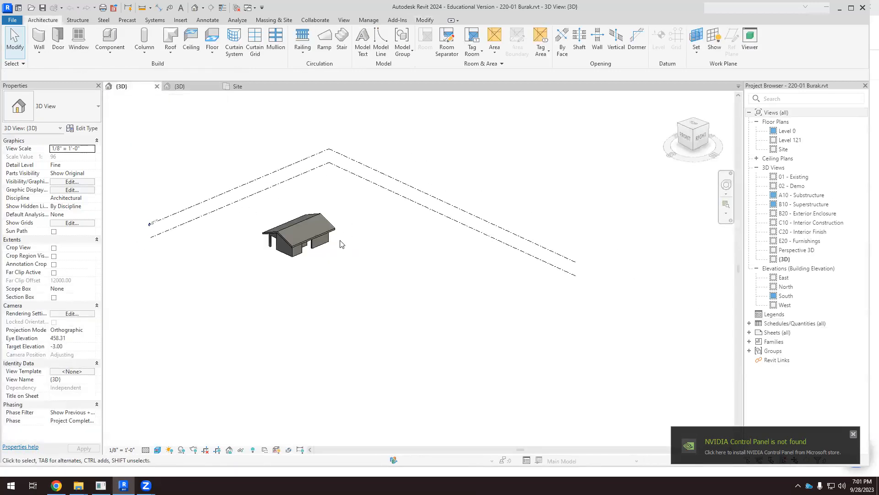
left_click(197, 87)
middle_click_drag(459, 275, 572, 196, "shift")
scroll(563, 199, "up", 5)
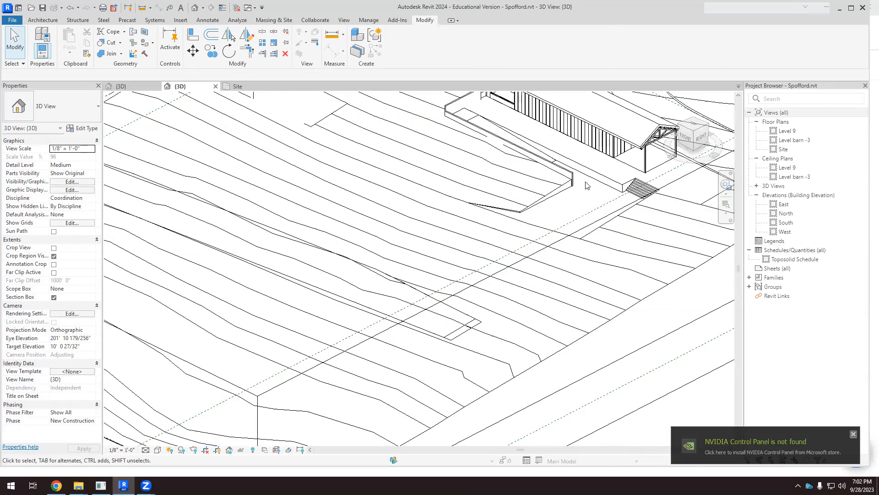
scroll(589, 243, "down", 5)
middle_click_drag(589, 242, 504, 248, "shift")
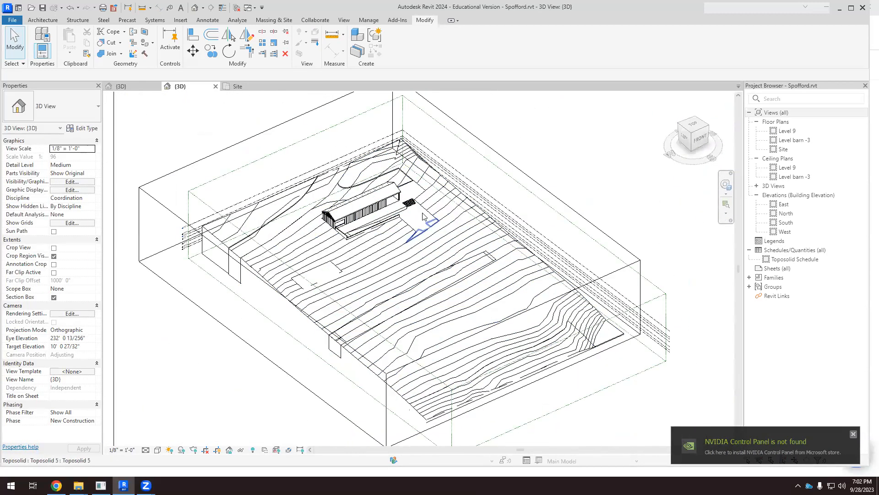
scroll(504, 243, "up", 3)
left_click(409, 239)
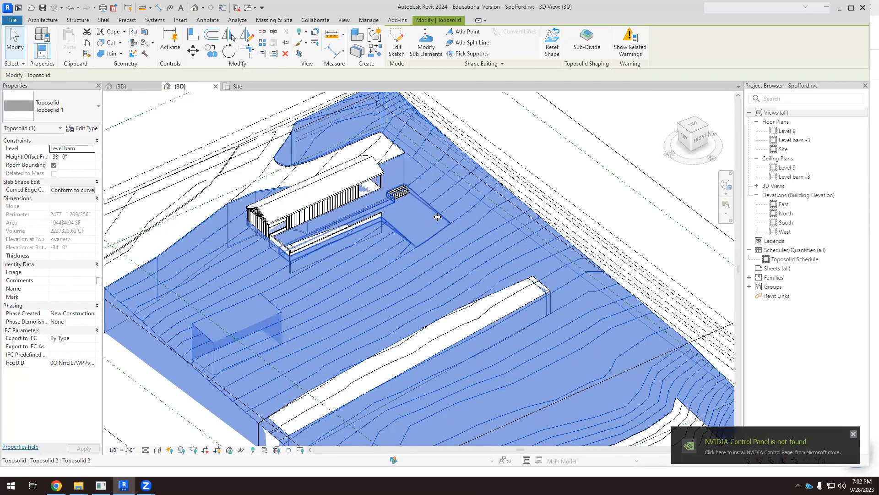
key("Escape")
left_click(442, 218)
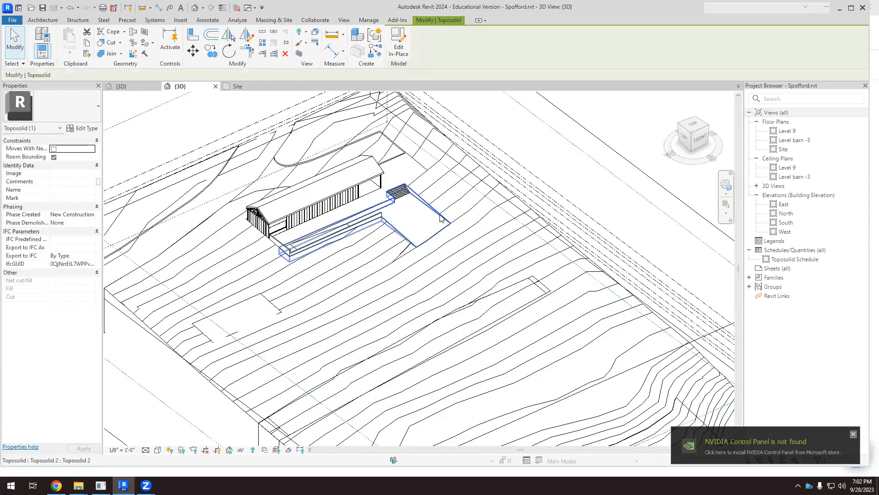
left_click(400, 45)
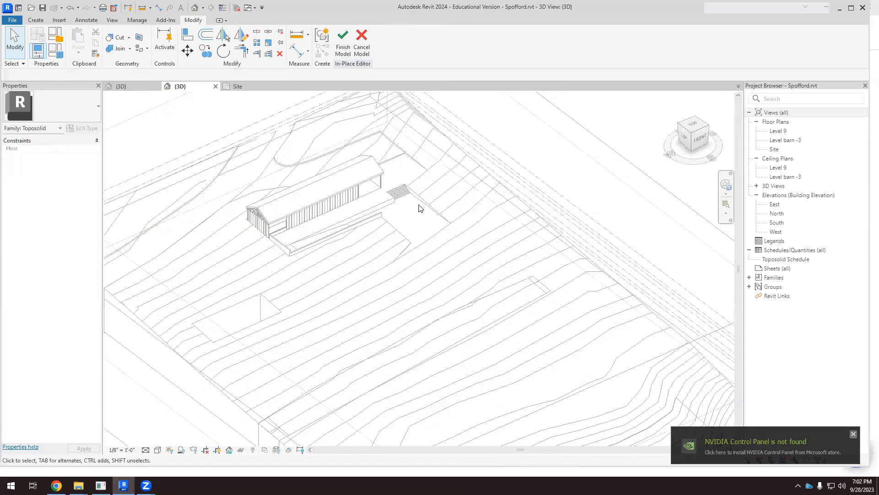
left_click(401, 233)
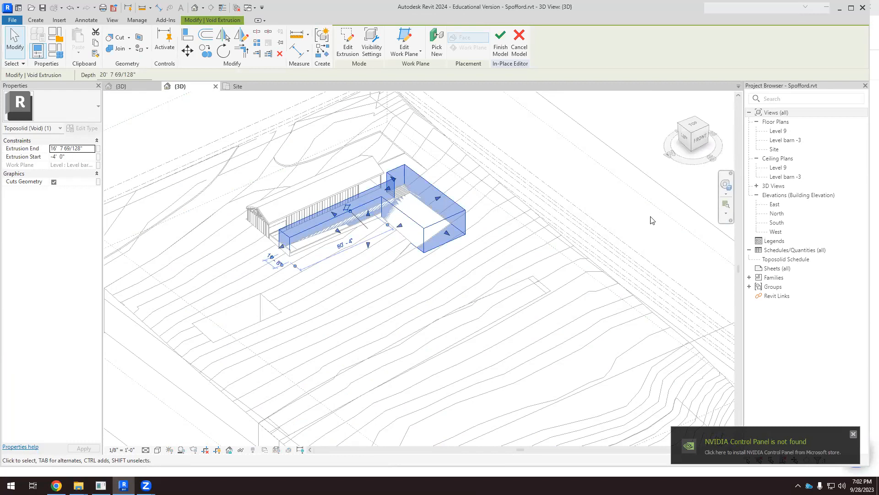
Examine from the right side how deep the L-shaped void extrusion reaches against the level lines and the slope
middle_click_drag(644, 224, 280, 197, "shift")
scroll(415, 323, "up", 3)
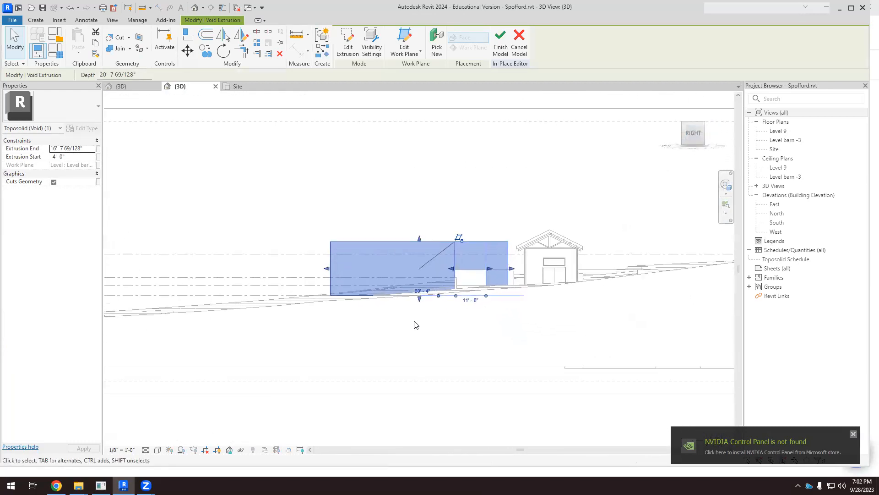
scroll(383, 324, "up", 2)
scroll(387, 302, "down", 2)
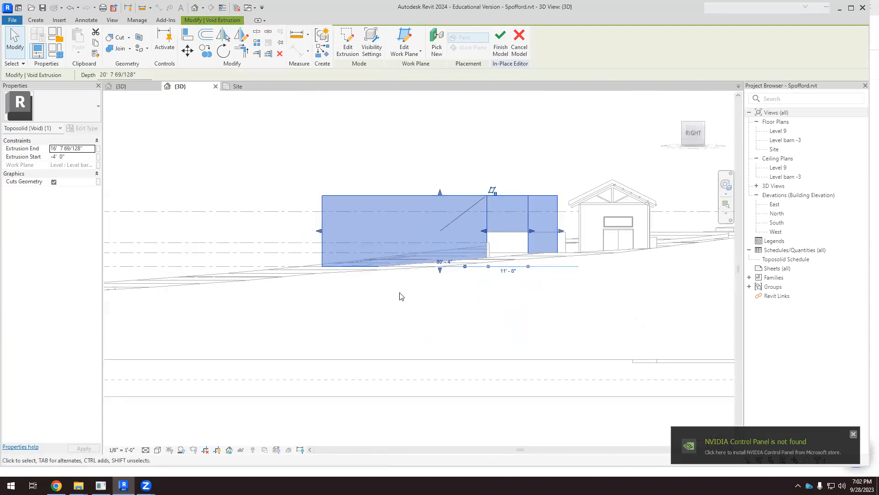
scroll(541, 279, "down", 2)
scroll(544, 286, "down", 1)
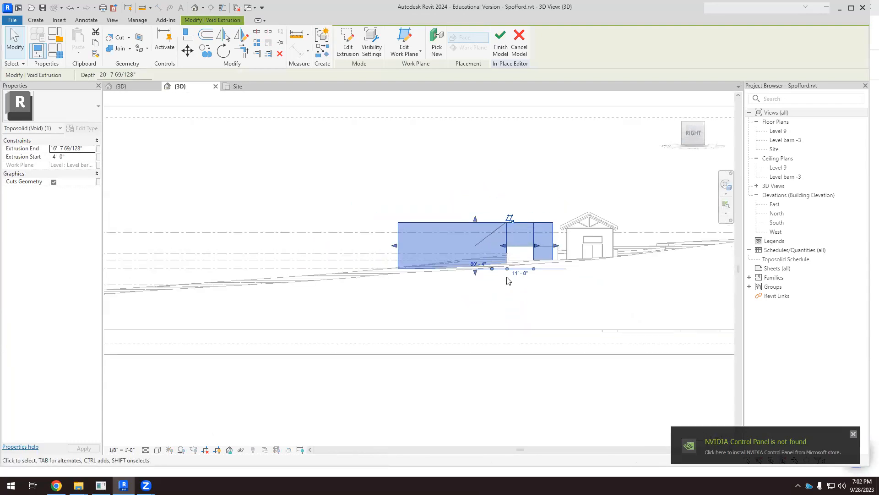
scroll(475, 287, "down", 2)
scroll(149, 287, "up", 4)
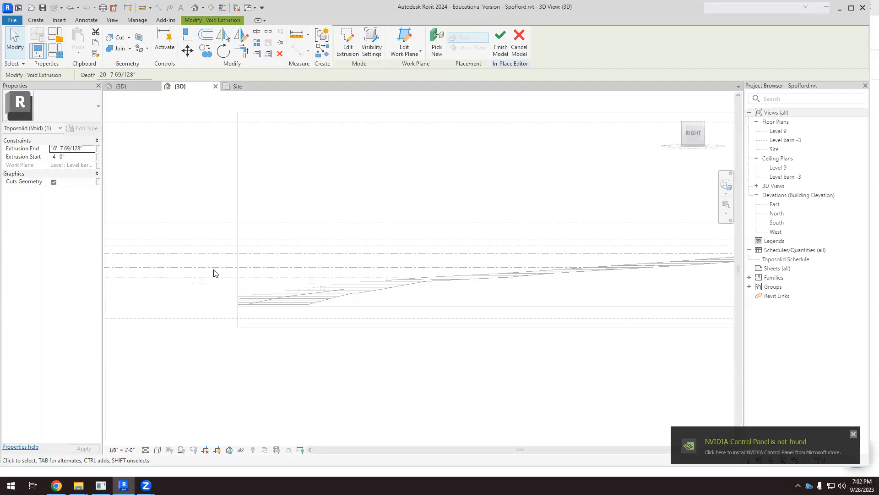
scroll(306, 271, "down", 2)
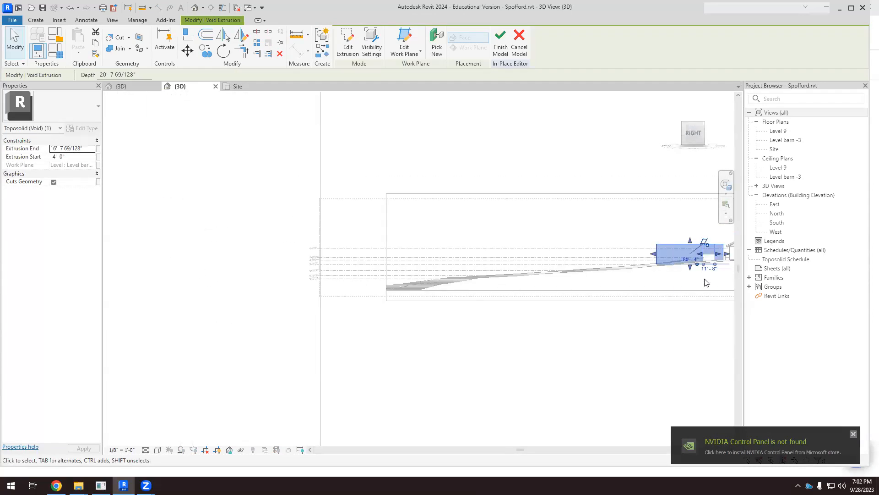
scroll(699, 287, "up", 3)
scroll(699, 275, "up", 2)
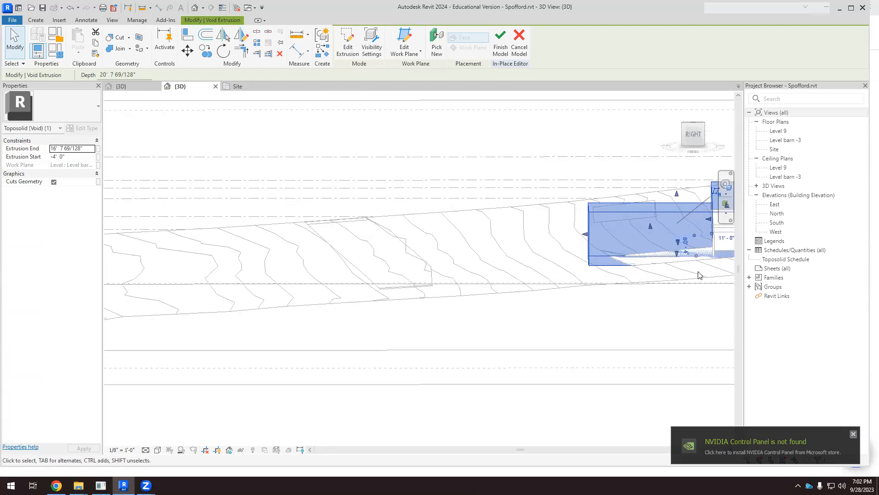
middle_click_drag(643, 277, 486, 214, "shift")
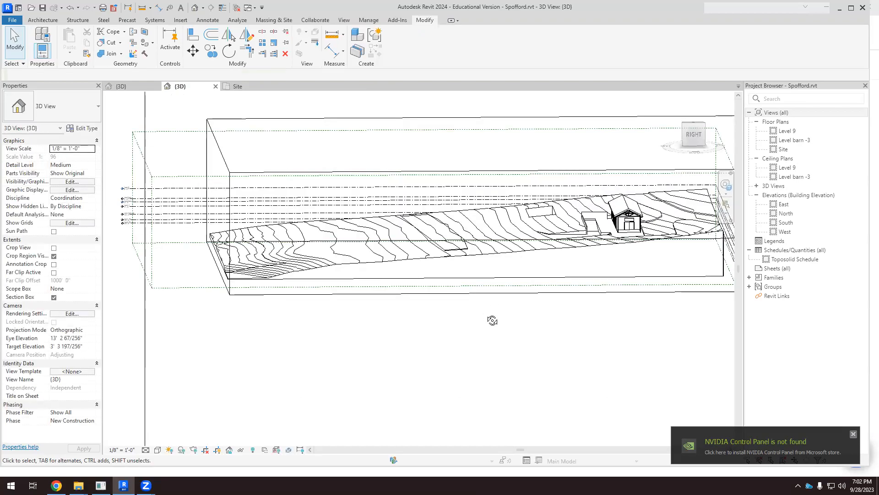
Open the L-shaped excavation's in-place model for editing again from the 3D view
middle_click_drag(491, 320, 487, 297, "shift")
scroll(578, 263, "up", 1)
middle_click_drag(591, 291, 609, 202, "shift")
left_click(603, 201)
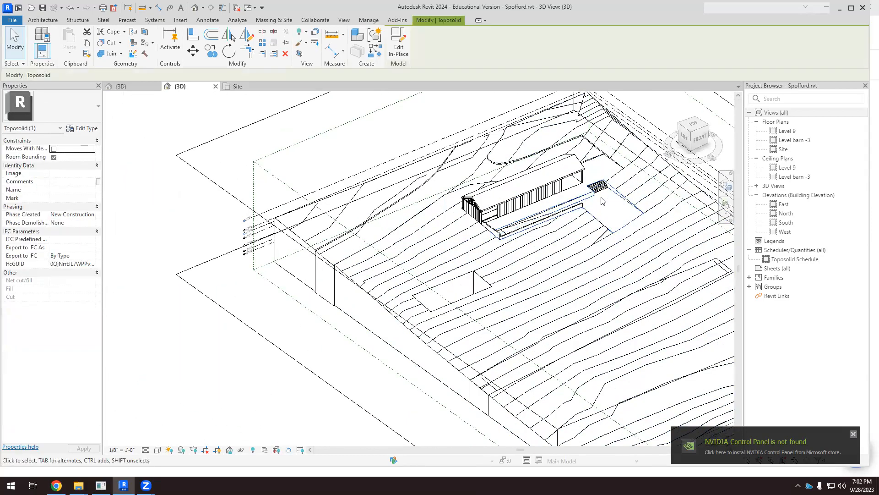
left_click(388, 33)
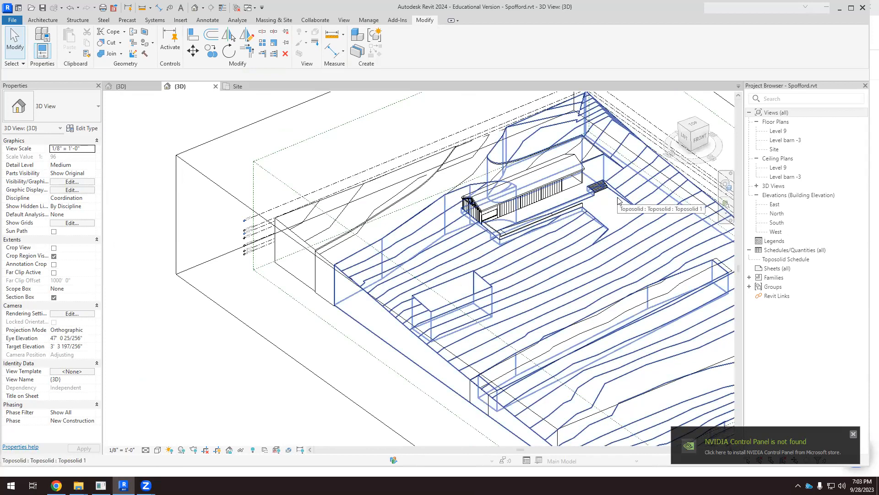
left_click(518, 112)
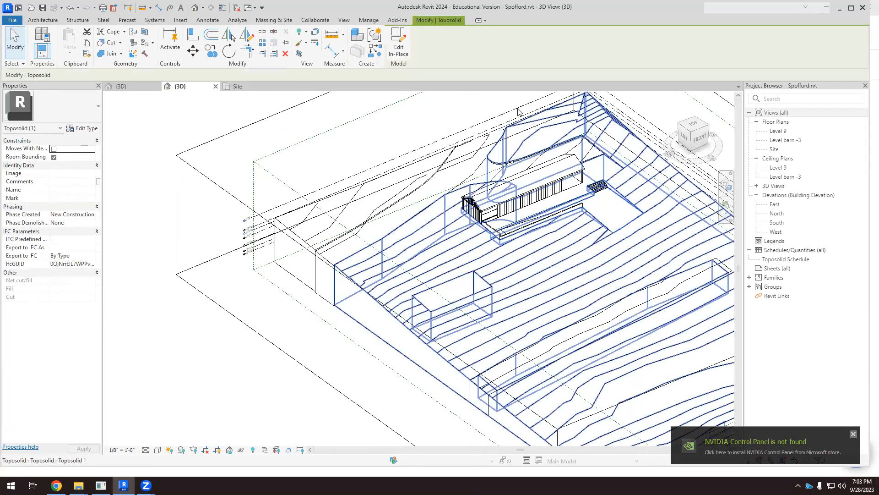
double_click(615, 197)
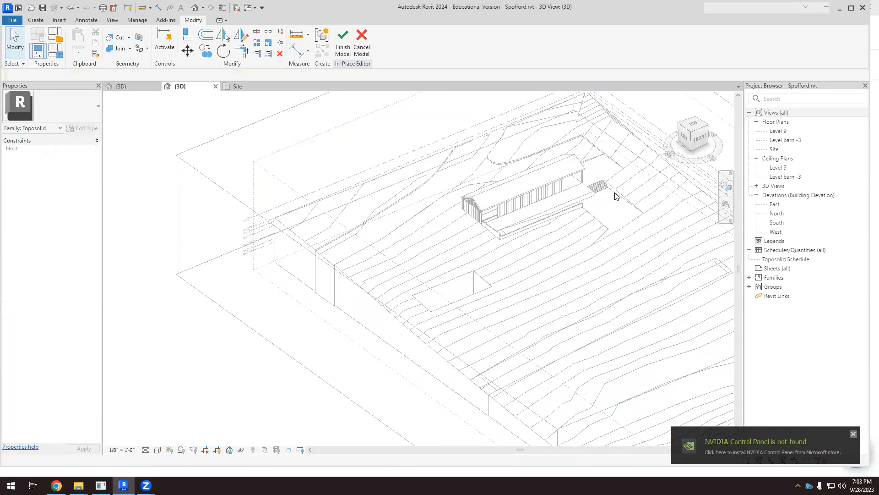
Select the L-shaped void extrusion and, in the right side view, pull its bottom down to an extrusion start of about -7' 5"
scroll(550, 222, "down", 4)
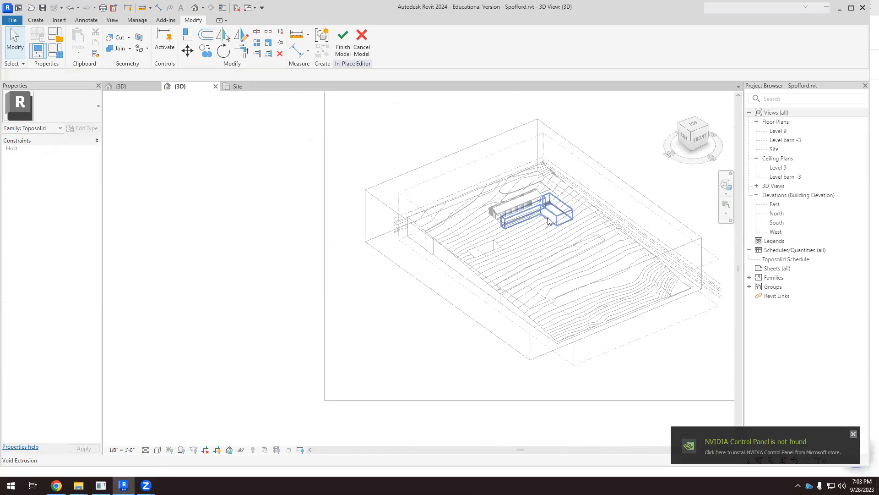
left_click(550, 222)
scroll(603, 225, "down", 2)
middle_click_drag(607, 228, 334, 223, "shift")
left_click(703, 146)
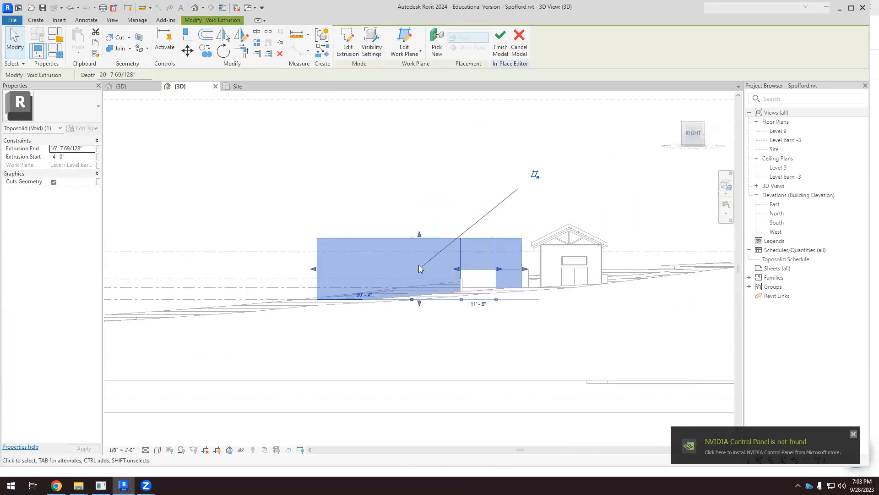
scroll(320, 323, "up", 3)
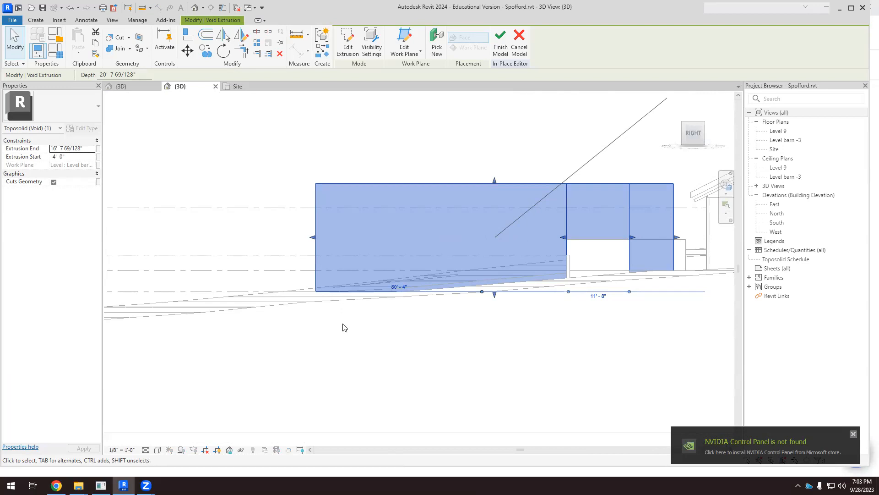
left_click_drag(494, 295, 496, 309)
scroll(512, 287, "down", 2)
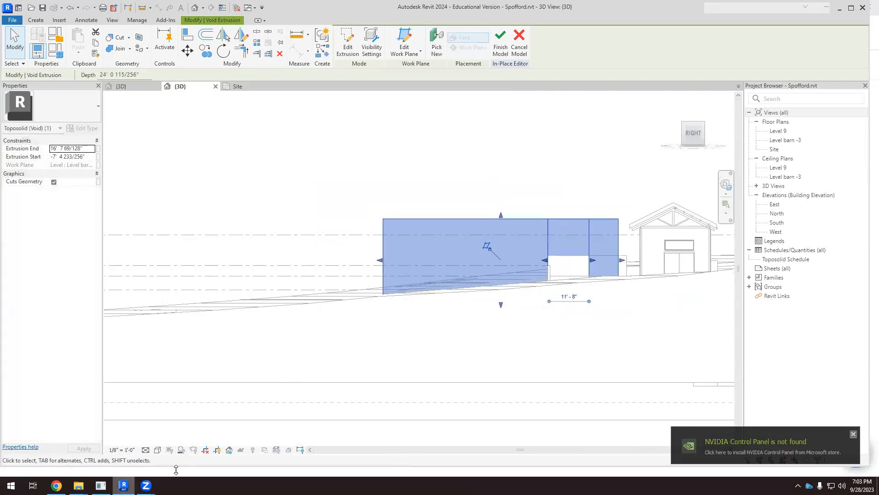
Switch the view to Wireframe and stretch the void's bottom down to Level barn -14, giving an extrusion start of -11' 0"
left_click(156, 450)
left_click(185, 395)
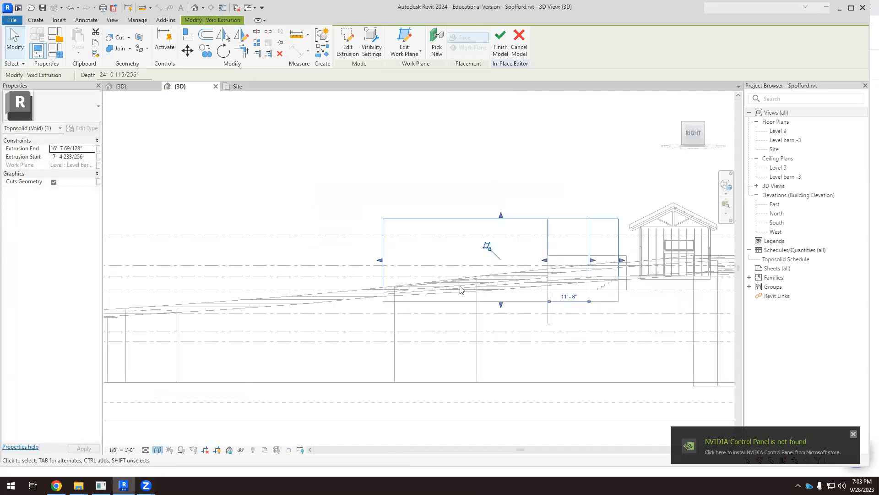
scroll(496, 311, "down", 1)
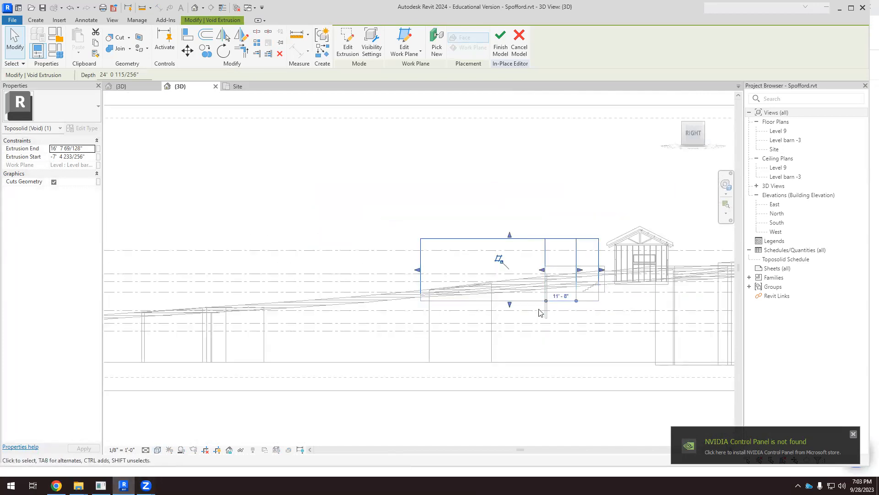
scroll(539, 313, "down", 1)
left_click_drag(517, 306, 517, 311)
scroll(545, 303, "down", 2)
scroll(552, 314, "down", 1)
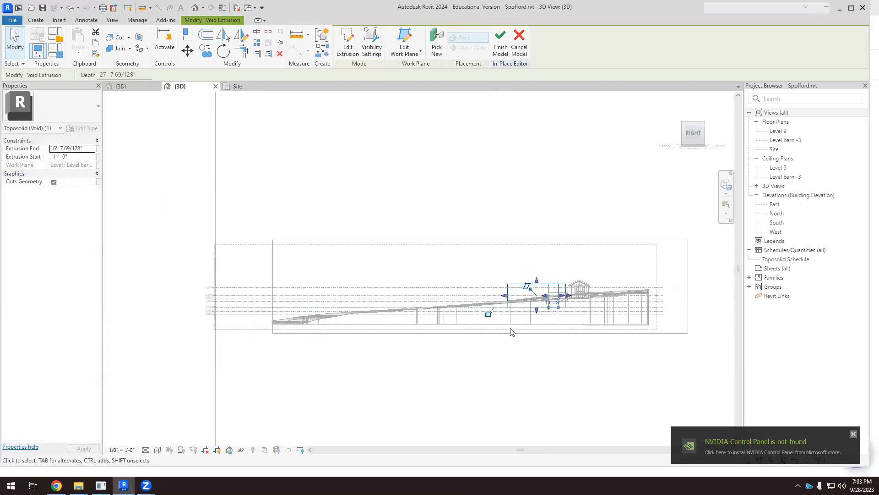
Check the void's bottom against the Level barn -14 line and finish the in-place model
scroll(503, 324, "up", 1)
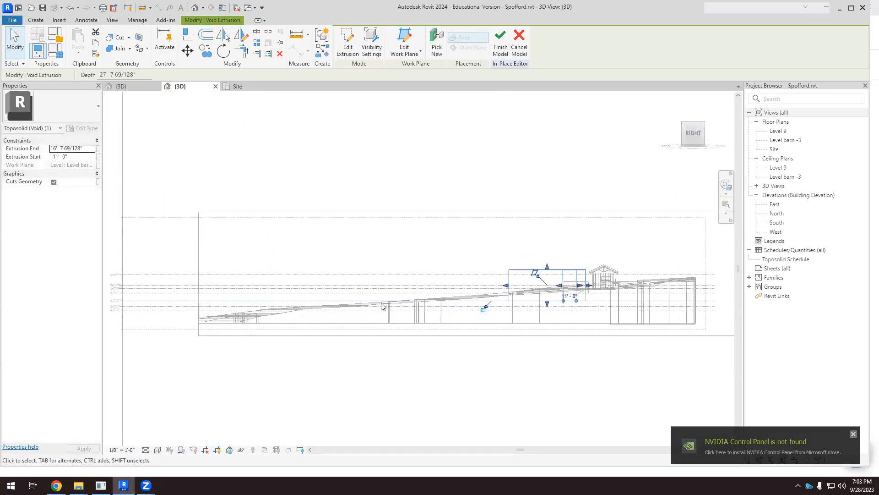
scroll(146, 305, "up", 4)
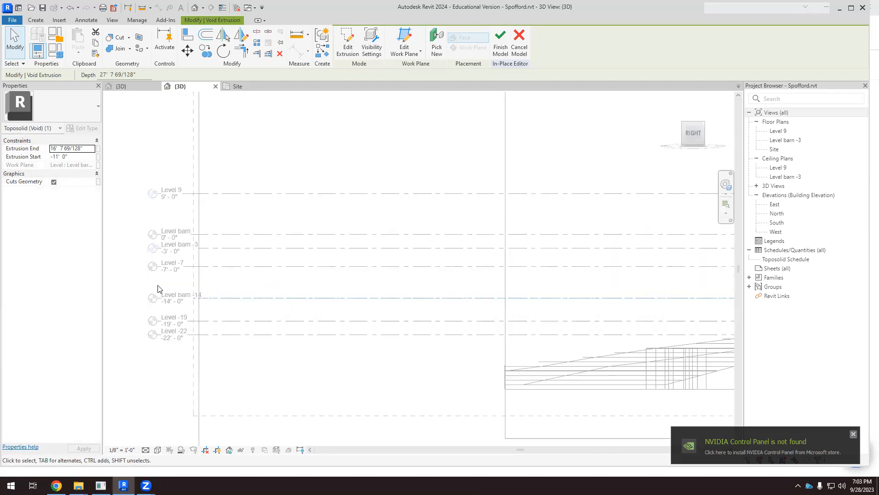
scroll(158, 288, "down", 5)
scroll(497, 301, "up", 4)
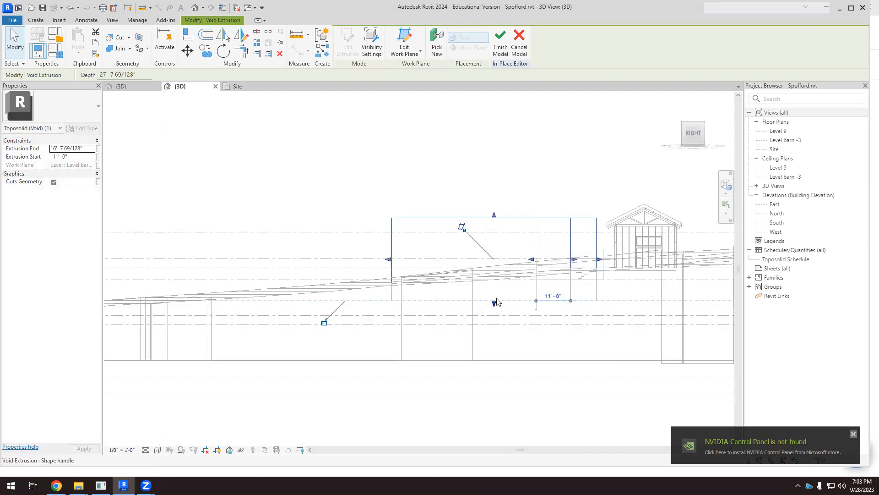
scroll(497, 301, "up", 2)
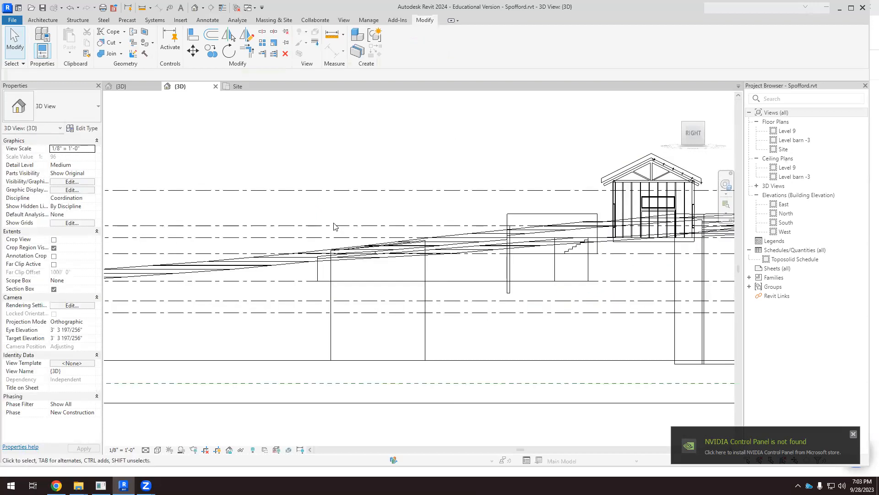
Set the view back to Hidden Line display and examine the deepened L-shaped excavation in 3D
middle_click_drag(340, 258, 389, 316, "shift")
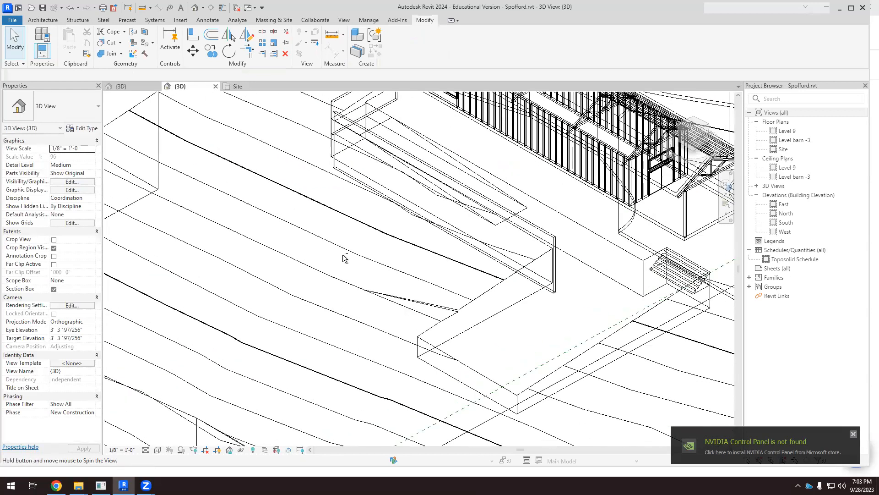
scroll(344, 258, "down", 2)
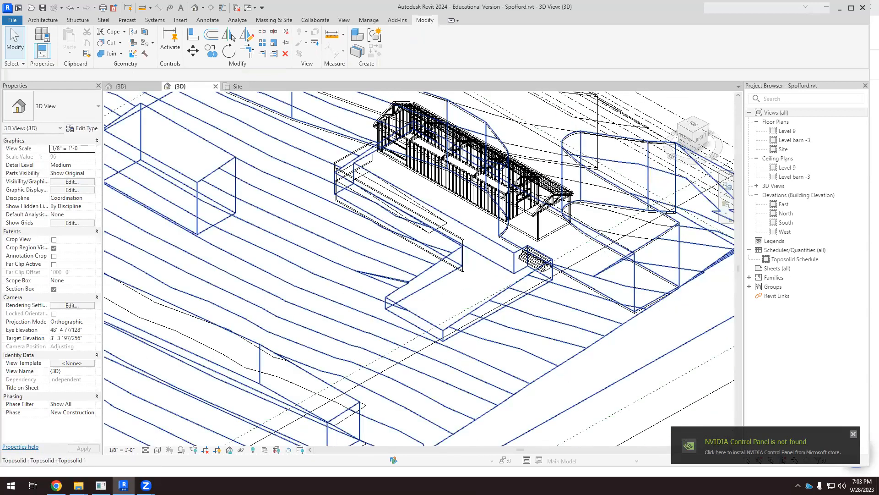
left_click(157, 450)
left_click(174, 403)
scroll(483, 305, "down", 2)
middle_click_drag(477, 302, 456, 234, "shift")
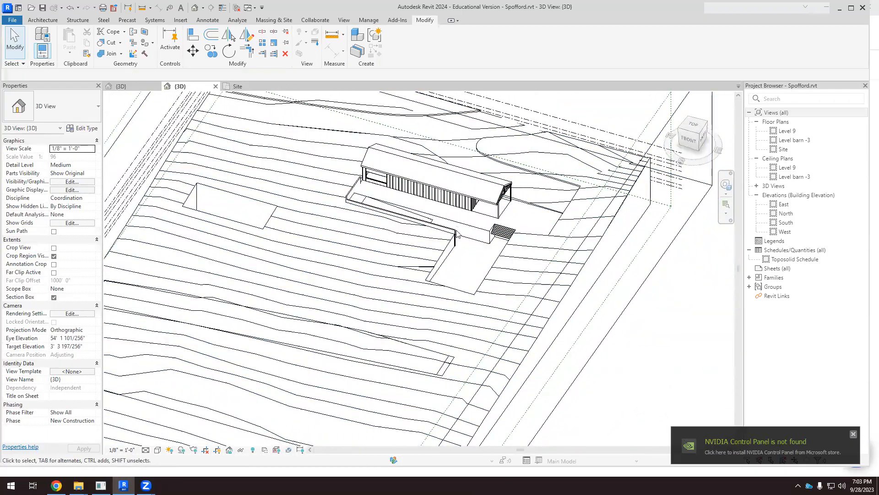
scroll(456, 235, "up", 3)
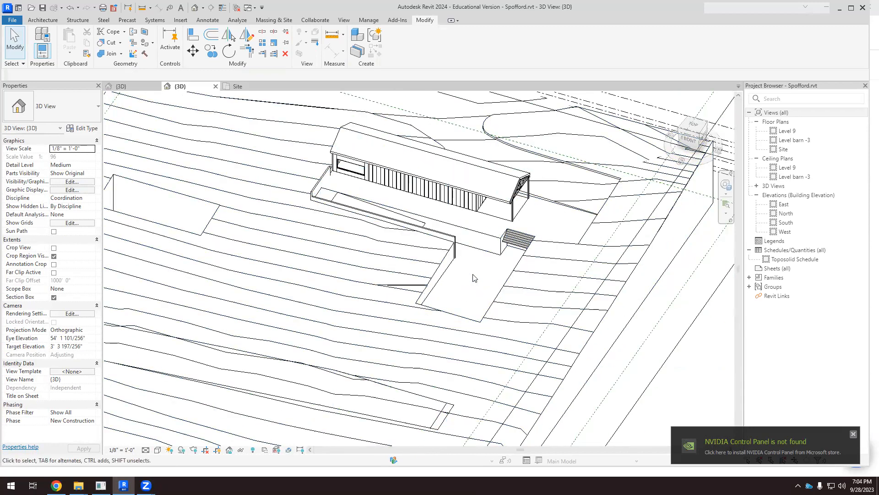
left_click(402, 290)
middle_click_drag(401, 289, 448, 304, "shift")
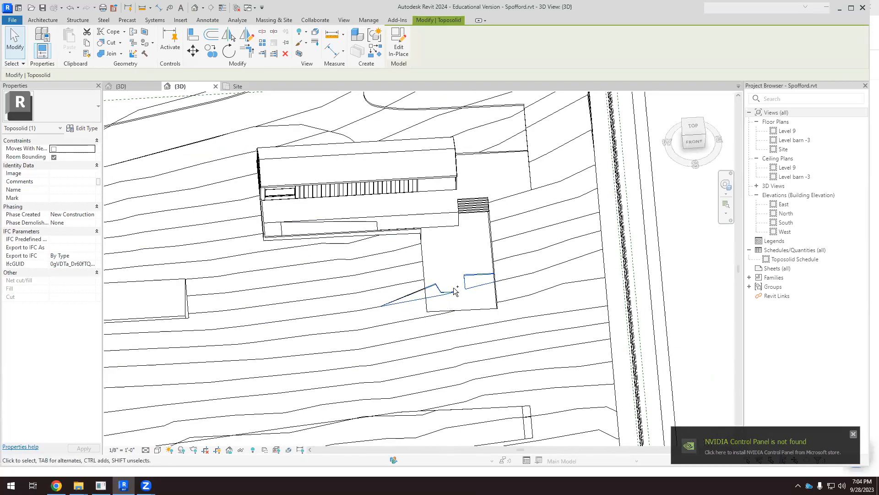
double_click(455, 291)
scroll(473, 293, "down", 4)
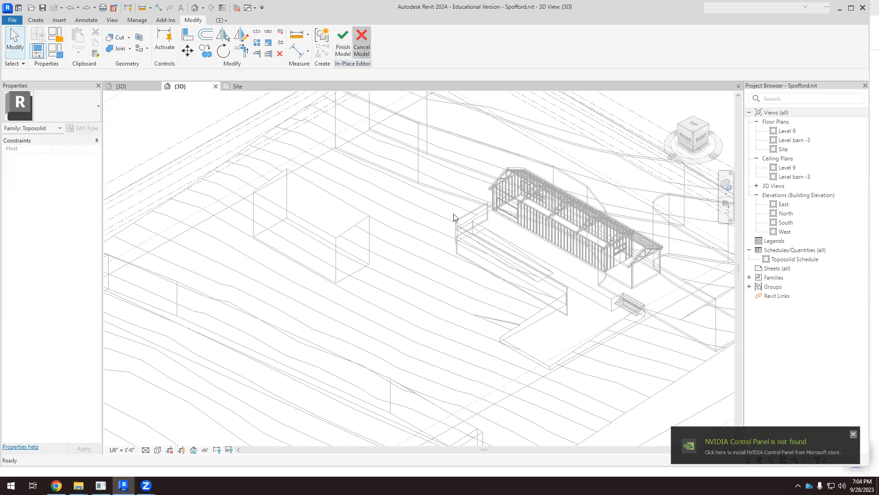
left_click(362, 42)
left_click(462, 253)
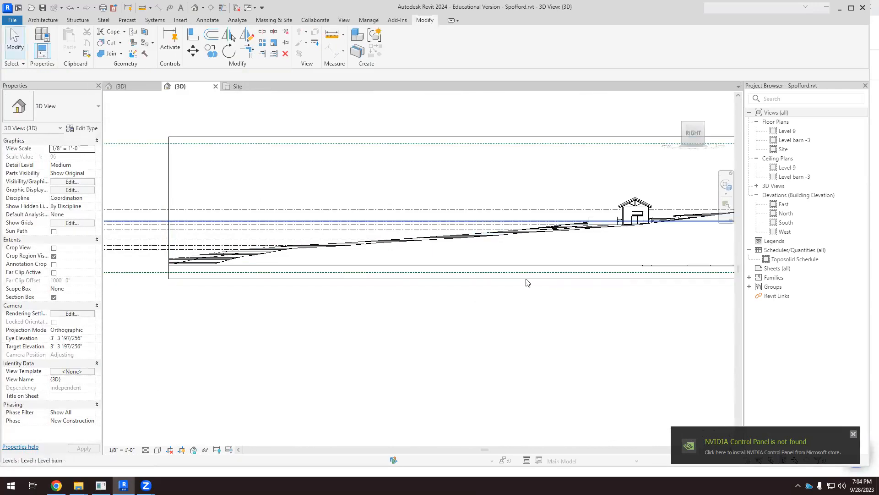
Edit the angled excavation's toposolid in place, stretch its void's bottom down to Level barn -14 in the right side view, and finish the model
middle_click_drag(562, 262, 531, 215, "shift")
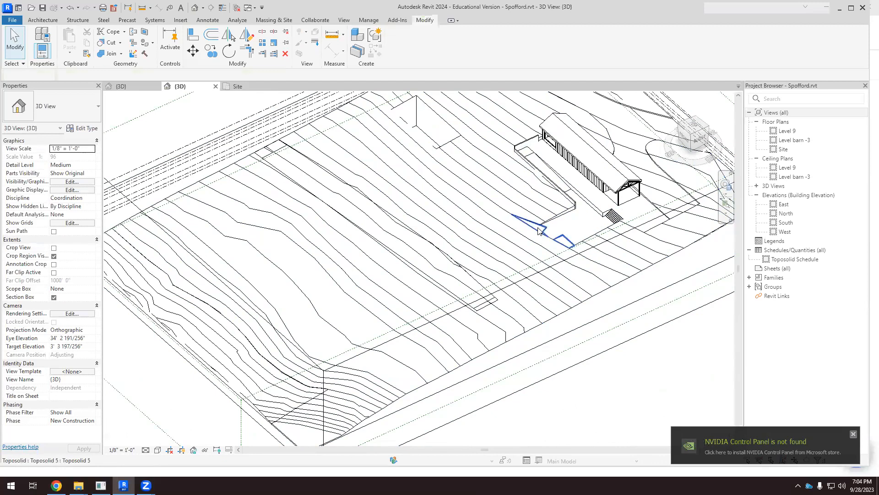
left_click(544, 231)
middle_click_drag(573, 273, 650, 302, "shift")
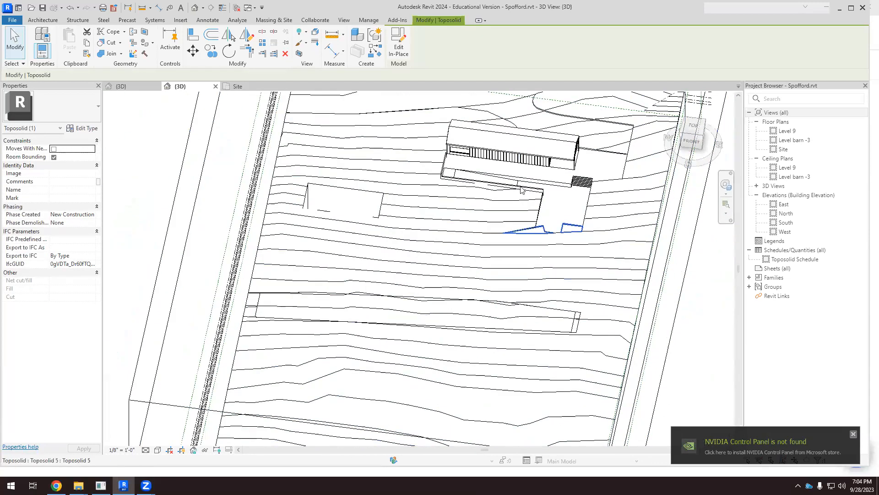
double_click(561, 230)
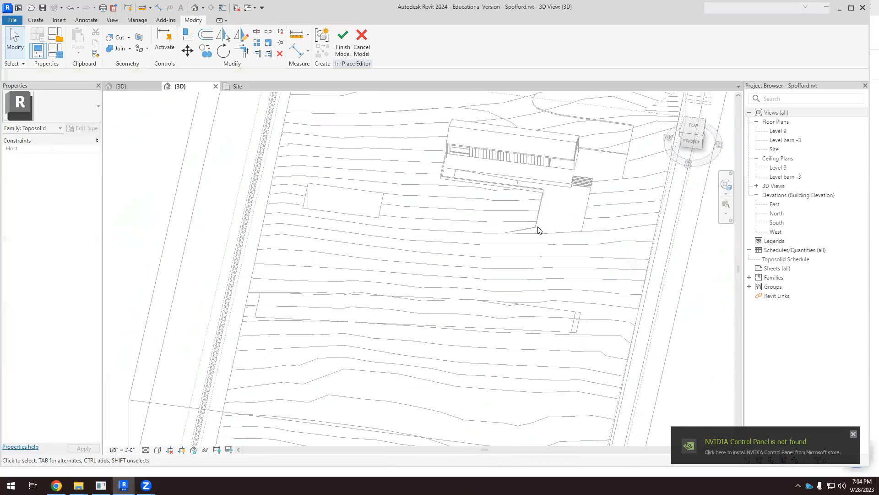
left_click(527, 258)
middle_click_drag(527, 259, 358, 170, "shift")
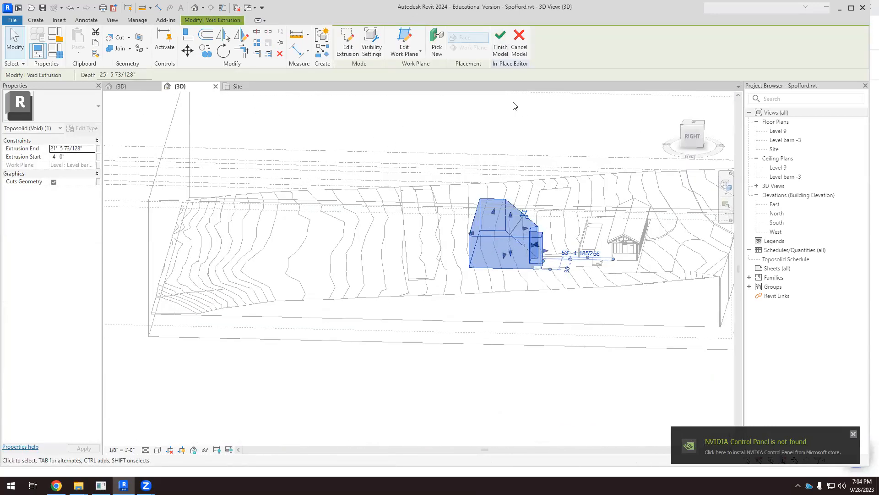
middle_click_drag(604, 205, 418, 339, "shift")
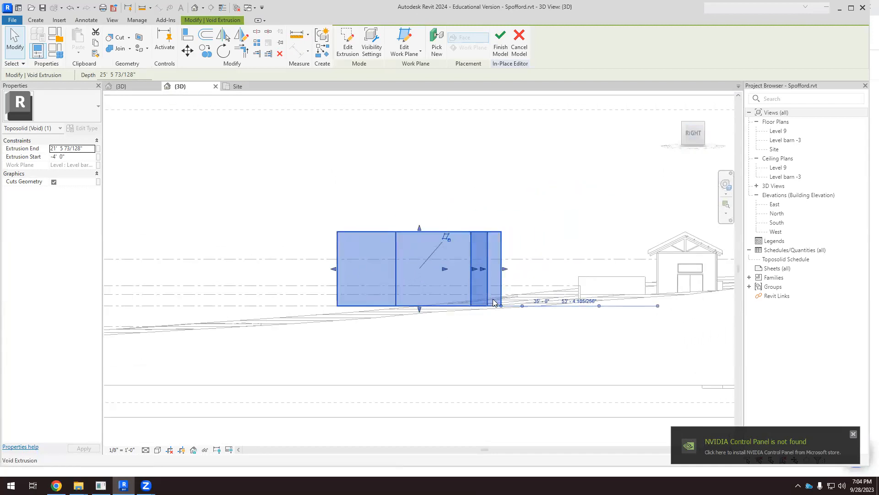
left_click_drag(444, 307, 440, 321)
scroll(424, 316, "down", 3)
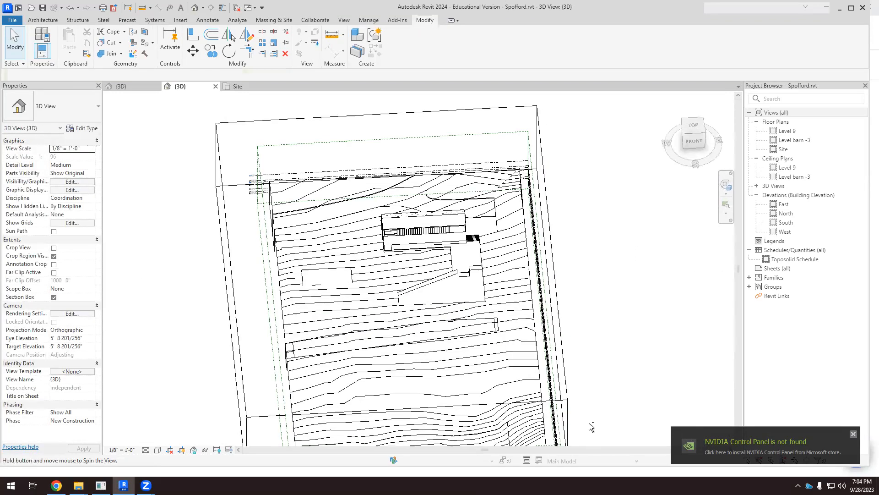
Examine the deepened angled excavation and its junction with the L-shaped excavation from several 3D angles
scroll(584, 297, "up", 5)
scroll(503, 307, "down", 3)
middle_click_drag(520, 310, 481, 277, "shift")
scroll(523, 273, "up", 3)
scroll(522, 272, "up", 2)
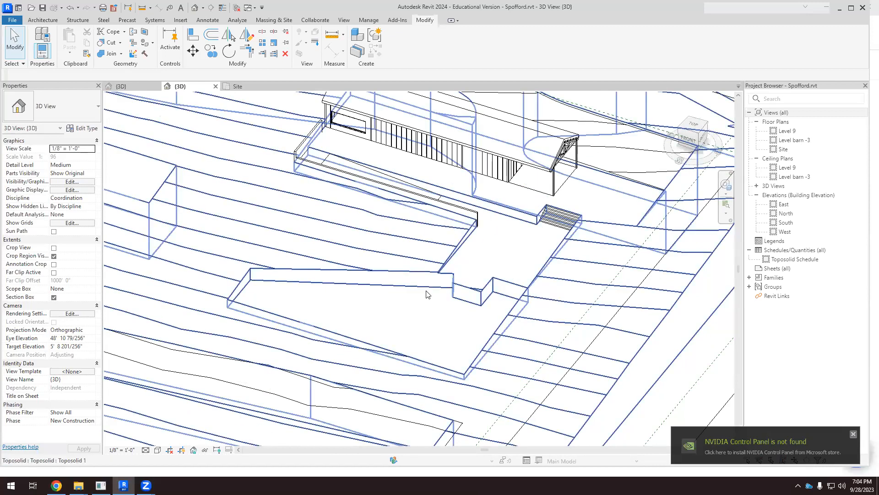
scroll(426, 305, "up", 6)
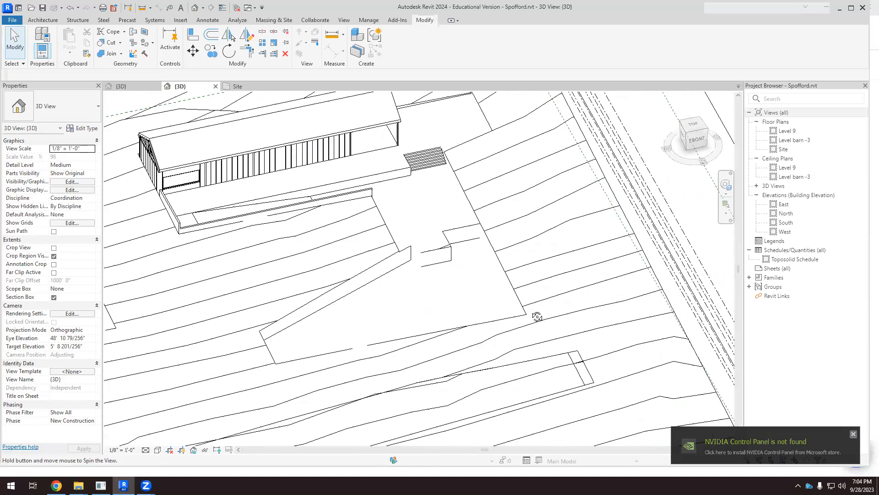
middle_click_drag(395, 253, 467, 321, "shift")
scroll(412, 271, "down", 2)
scroll(474, 324, "up", 4)
scroll(474, 324, "down", 2)
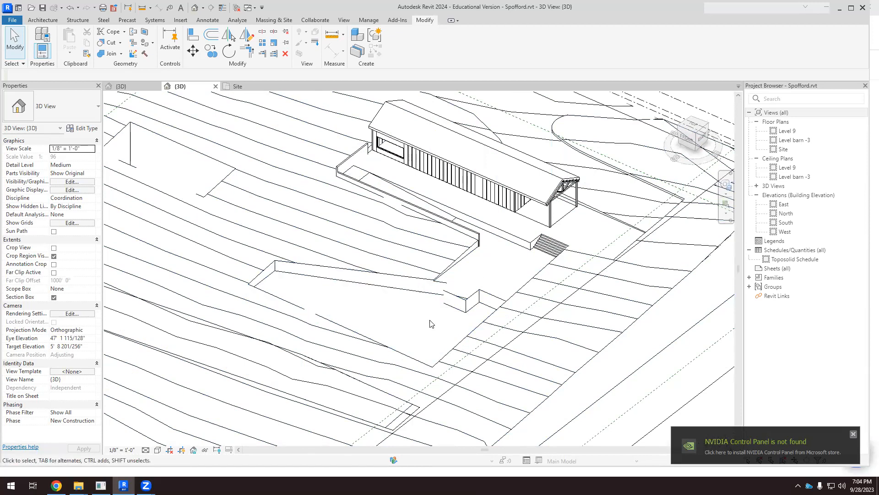
scroll(440, 317, "up", 4)
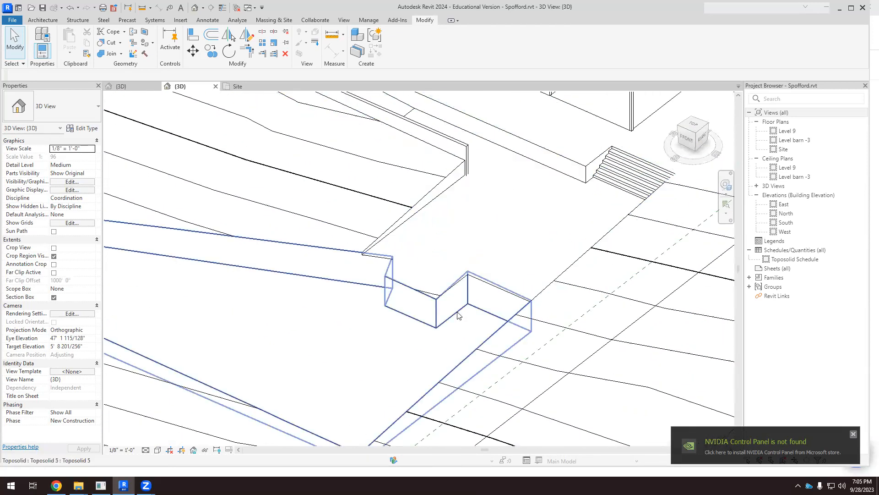
scroll(432, 322, "down", 10)
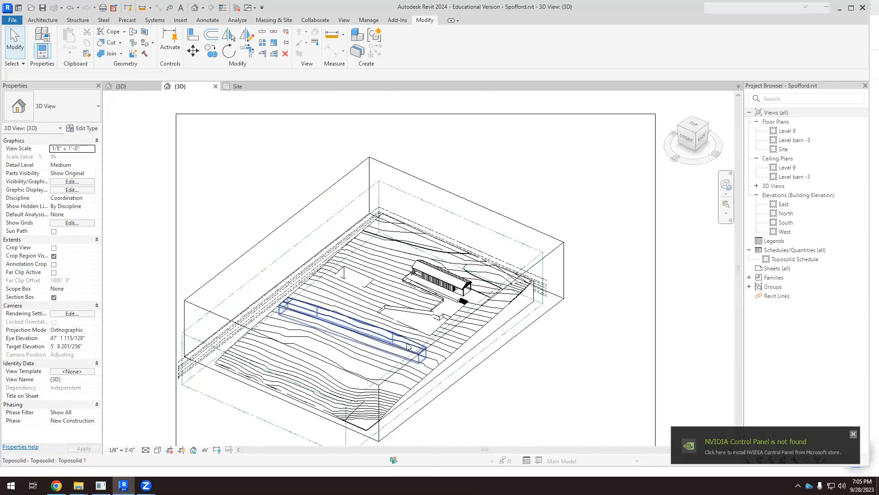
Set the right side view to Wireframe and check the excavation bottoms against Level barn -14 and its level heads
scroll(420, 322, "up", 2)
middle_click_drag(441, 357, 485, 183, "shift")
left_click_drag(698, 144, 665, 147)
scroll(407, 360, "down", 2)
scroll(394, 365, "up", 2)
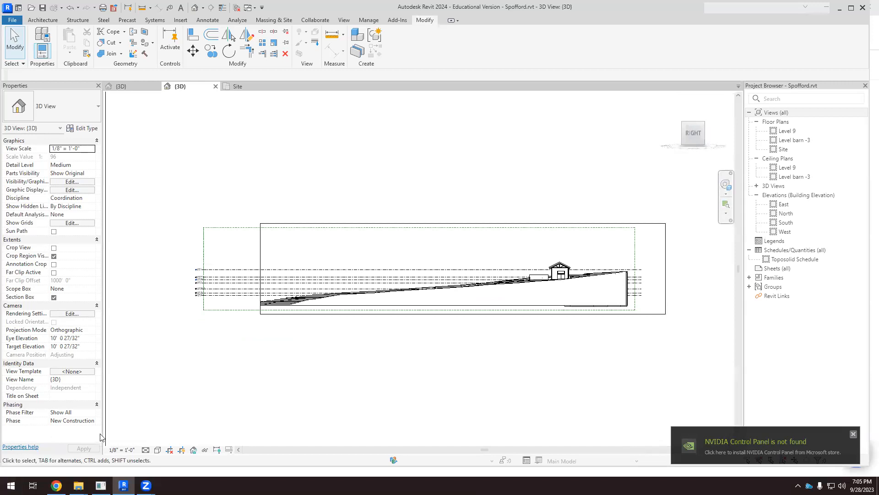
left_click(157, 452)
left_click(179, 393)
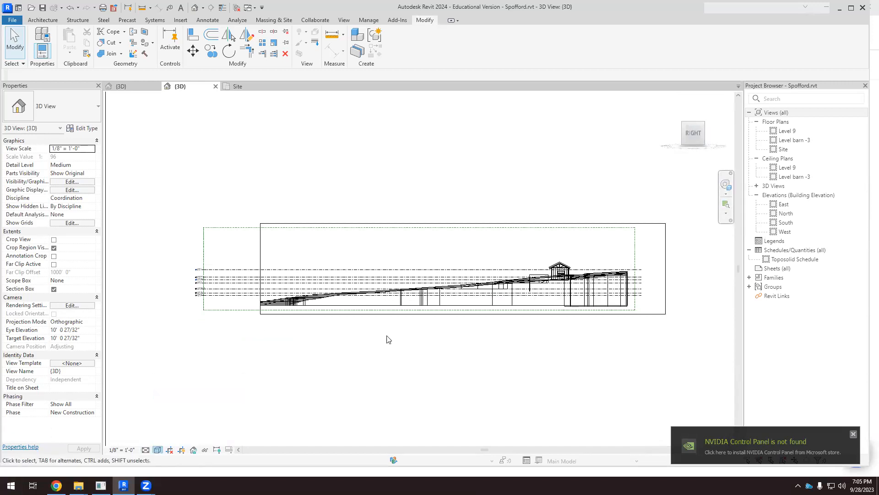
scroll(538, 276, "up", 1)
scroll(538, 277, "up", 2)
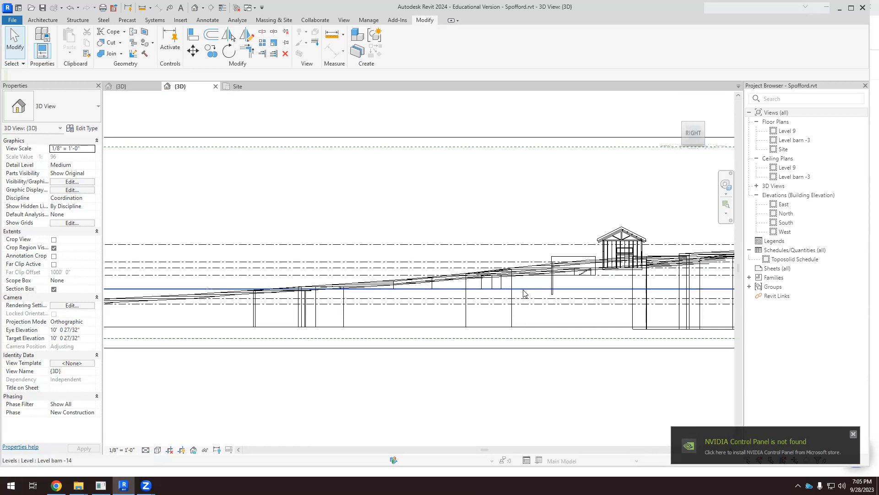
left_click(524, 289)
scroll(557, 325, "down", 3)
scroll(206, 304, "up", 5)
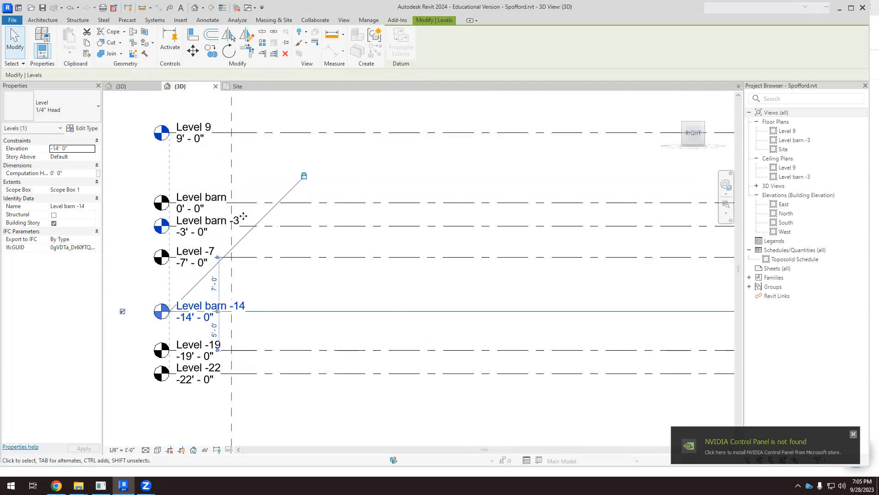
Set the 3D view back to Hidden Line and inspect the notched edge where the two excavations meet
scroll(243, 215, "down", 5)
middle_click_drag(350, 302, 490, 394, "shift")
scroll(191, 252, "down", 5)
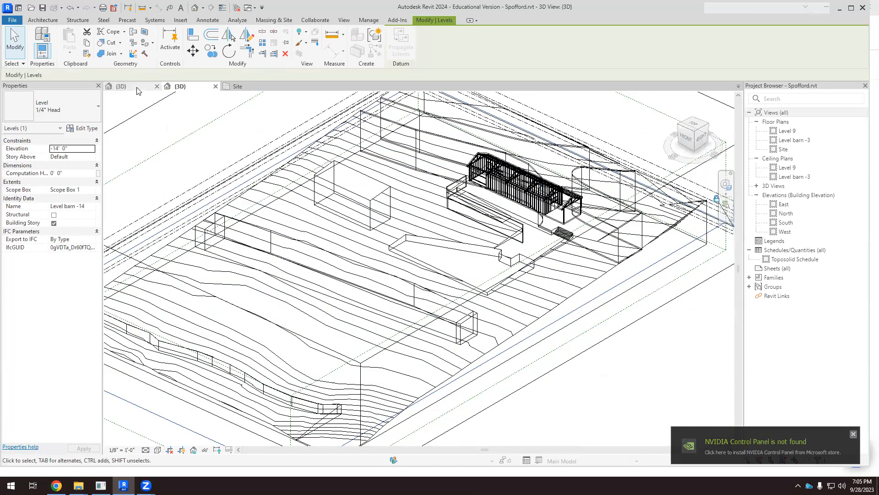
left_click(158, 449)
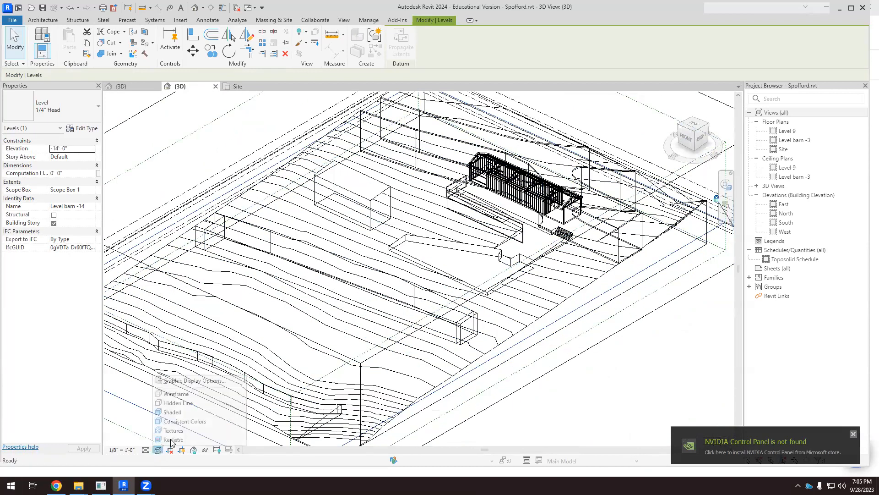
left_click(181, 402)
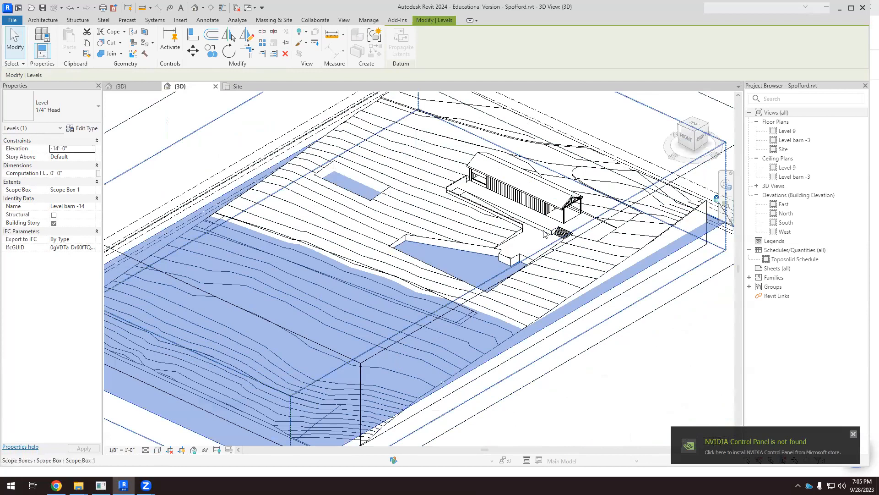
scroll(541, 208, "up", 2)
key("Escape")
scroll(512, 249, "up", 3)
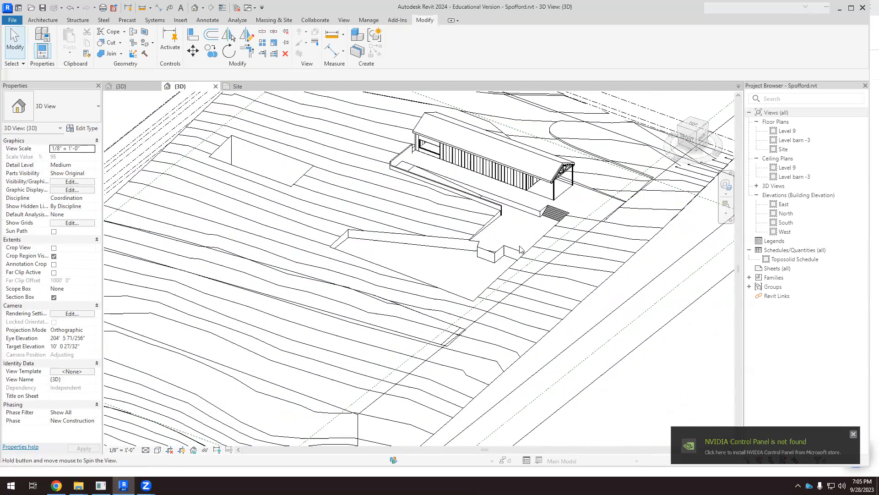
scroll(513, 248, "up", 4)
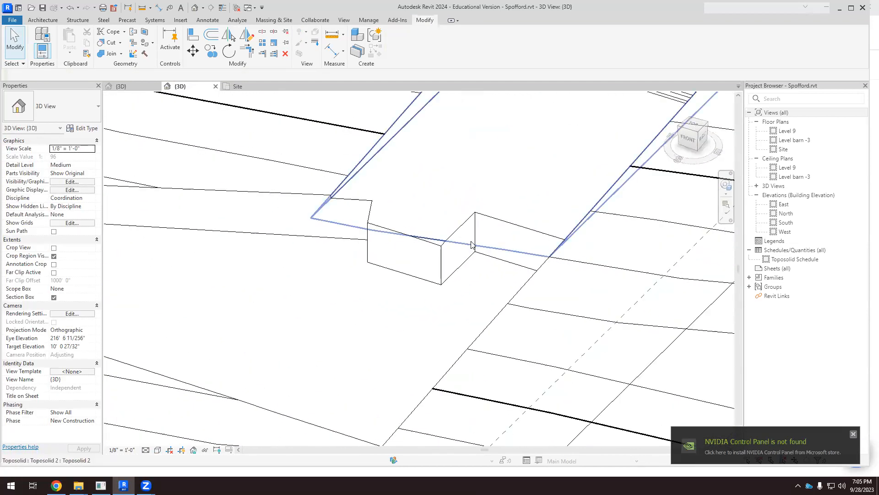
scroll(464, 253, "down", 5)
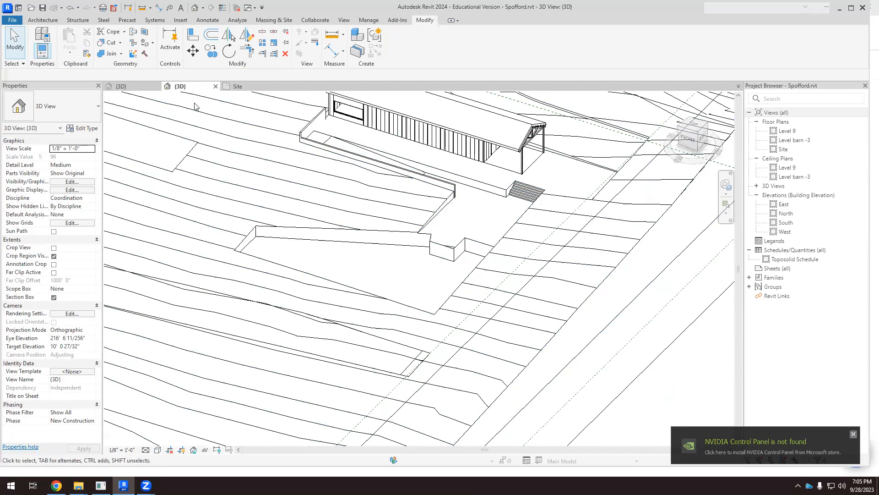
In the Site plan, extend the lower end of the STAIR reference plane past the notch into the angled excavation
left_click(233, 85)
scroll(436, 220, "up", 4)
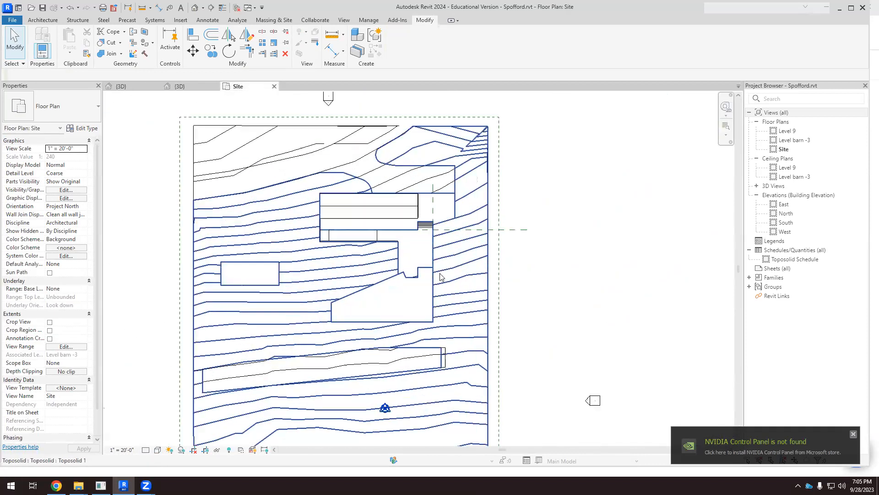
scroll(437, 220, "up", 2)
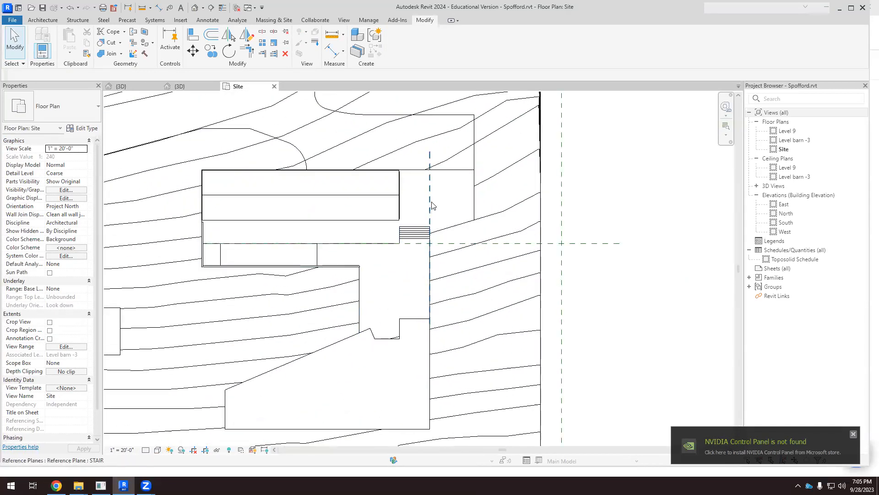
left_click(432, 204)
scroll(434, 204, "up", 3)
scroll(434, 203, "down", 2)
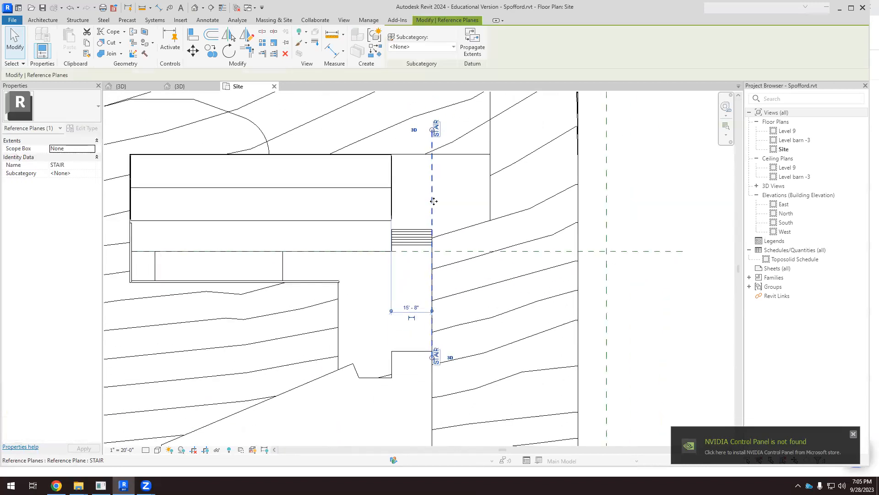
left_click_drag(431, 333, 431, 410)
scroll(457, 269, "down", 2)
scroll(457, 268, "down", 1)
middle_click_drag(462, 351, 499, 334)
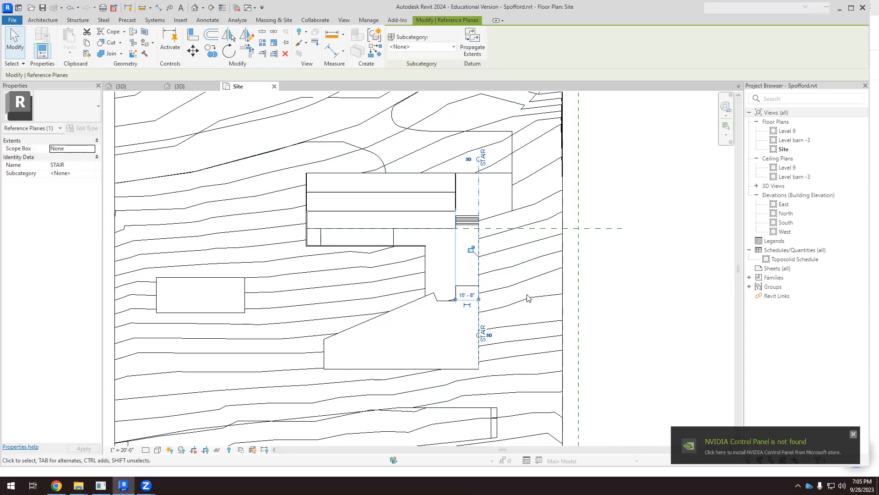
scroll(453, 293, "down", 4)
left_click(561, 285)
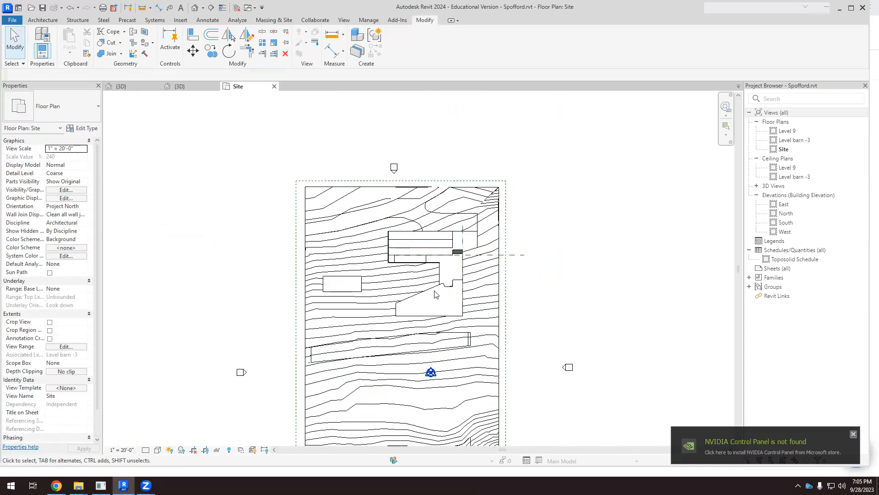
middle_click_drag(439, 301, 387, 253)
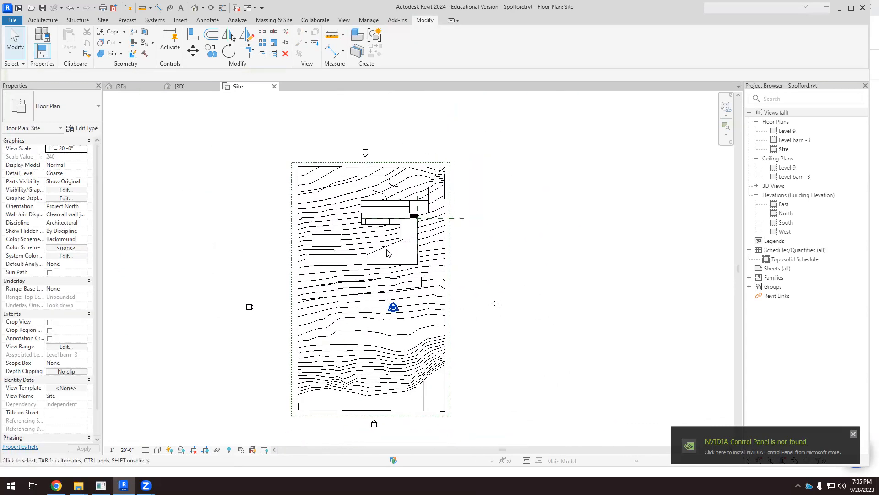
Return to the 3D view and examine the notch corners of the angled excavation from the opposite side
left_click(196, 88)
middle_click_drag(458, 256, 637, 262, "shift")
scroll(275, 223, "down", 2)
scroll(161, 204, "up", 5)
scroll(215, 199, "up", 4)
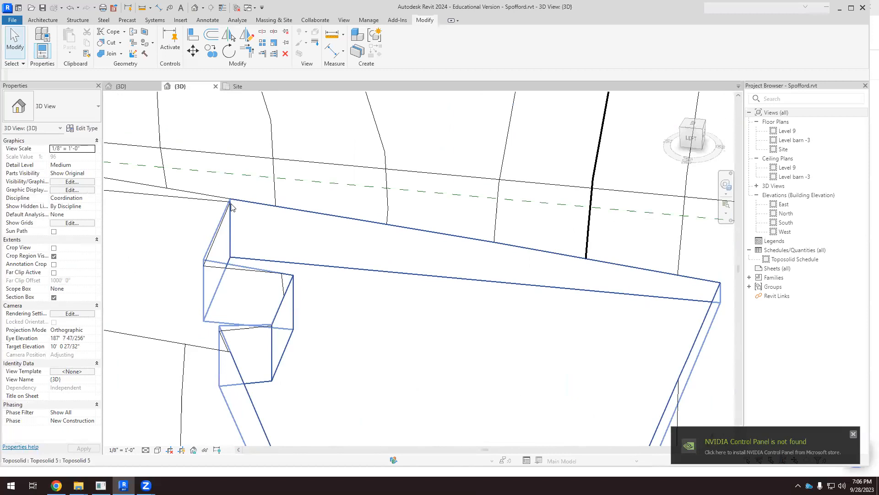
scroll(369, 250, "down", 8)
middle_click_drag(397, 275, 273, 299, "shift")
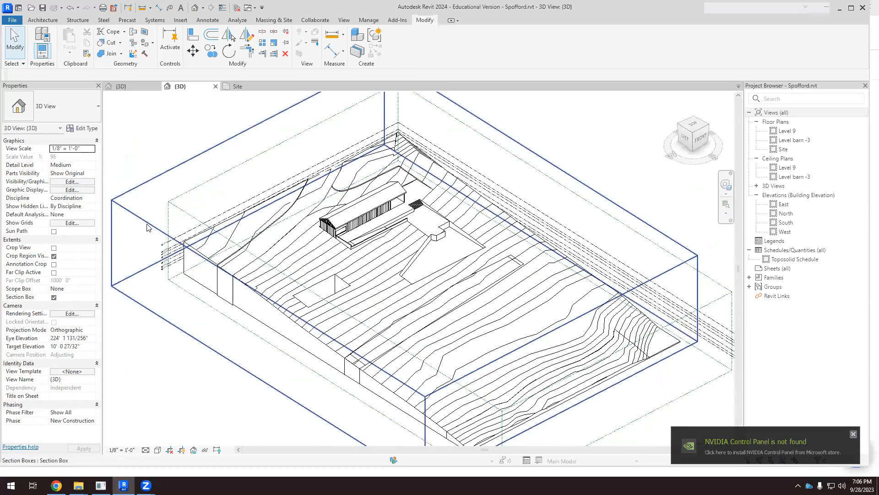
Pull the section box's west face east in the top view to cut through the stair and excavations, and view the cut in 3D
left_click(147, 223)
left_click(692, 126)
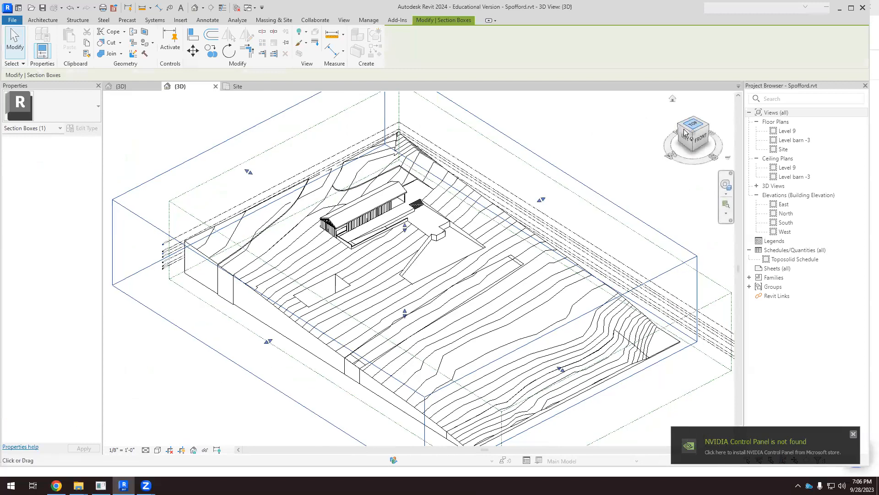
left_click_drag(313, 269, 475, 274)
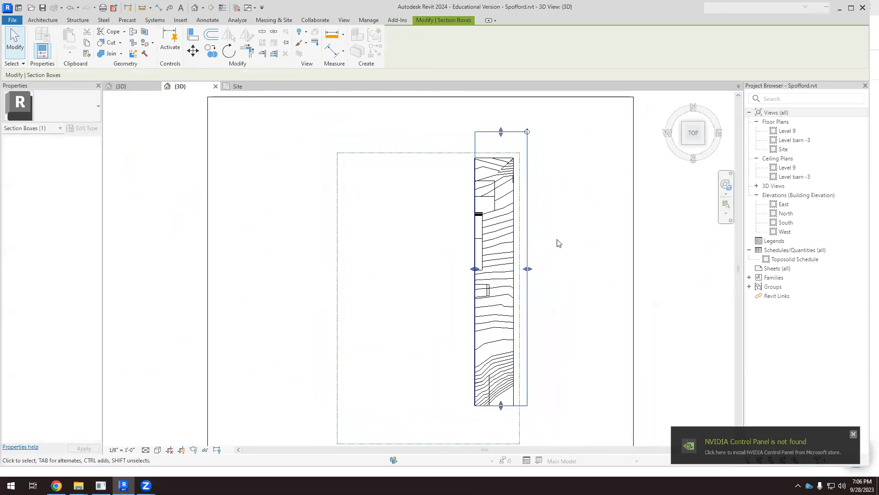
left_click(557, 243)
middle_click_drag(455, 302, 584, 223, "shift")
scroll(400, 242, "up", 8)
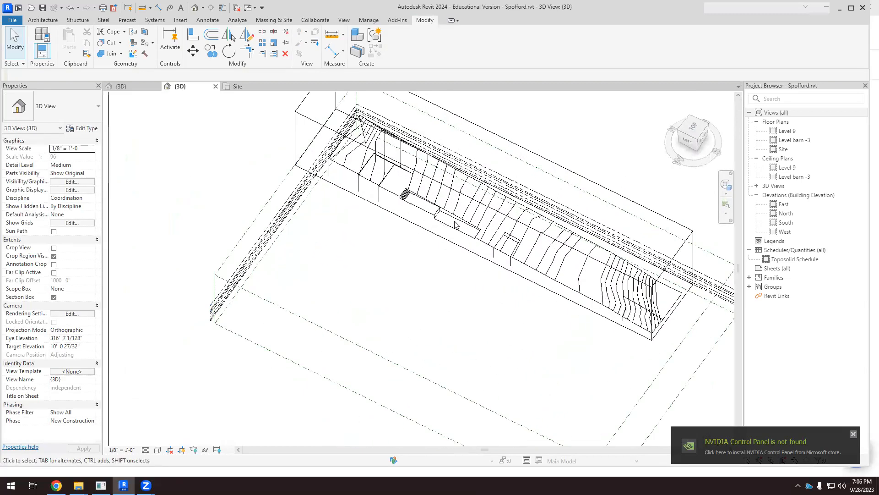
Start a new in-place component in the Toposolid category for a stair at the step between the two excavations
scroll(409, 259, "up", 6)
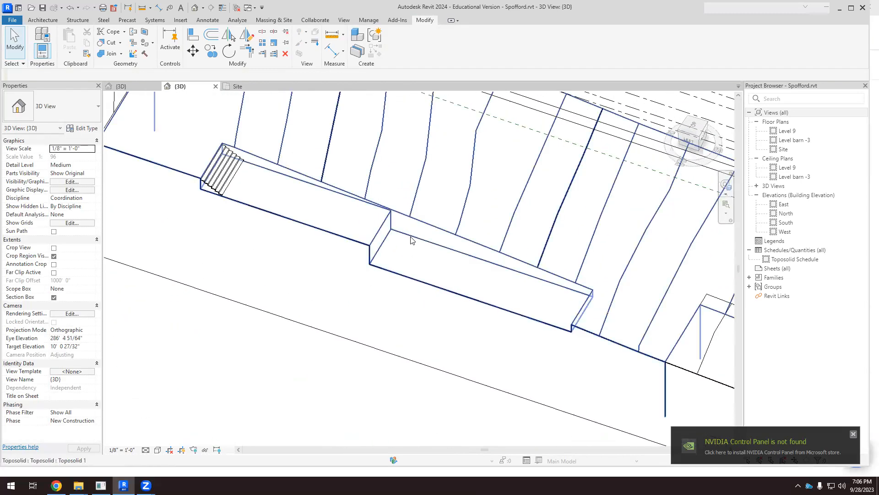
scroll(385, 331, "up", 2)
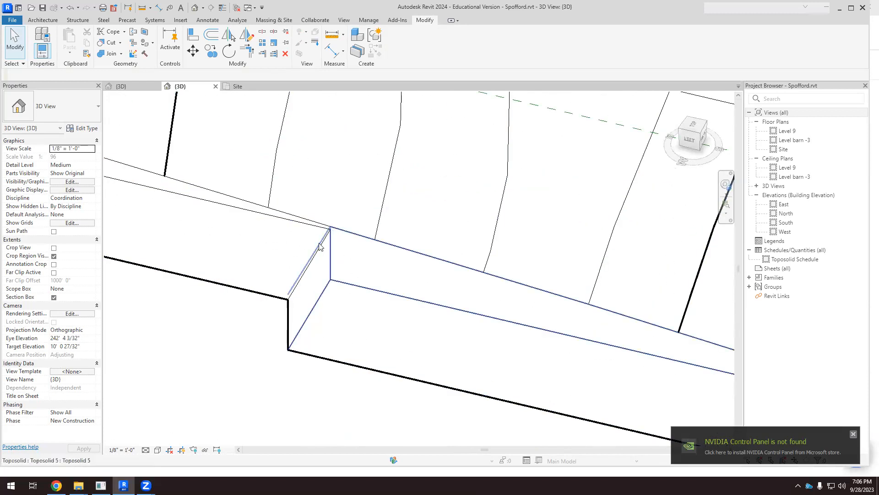
left_click(45, 20)
left_click(111, 54)
left_click(117, 85)
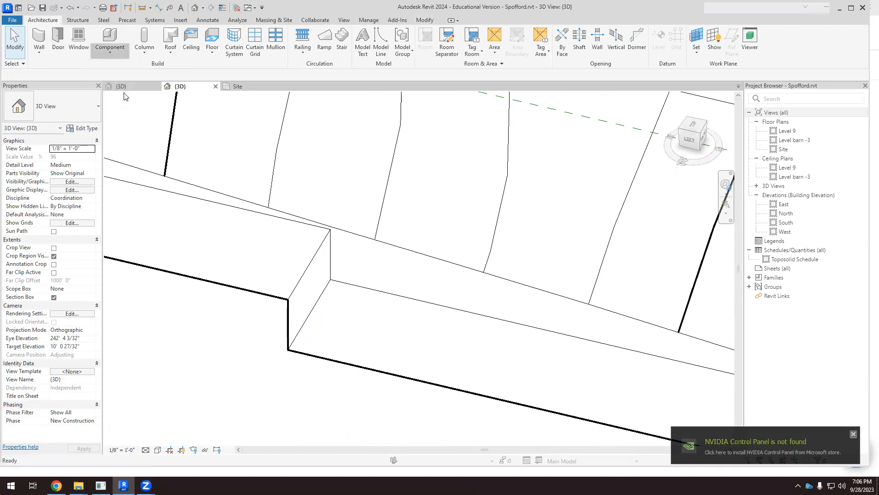
scroll(497, 219, "down", 15)
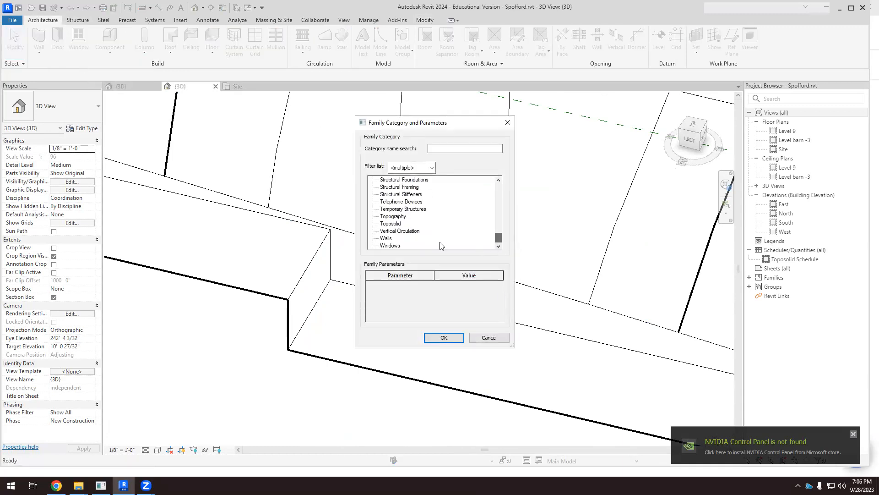
double_click(390, 224)
left_click(435, 255)
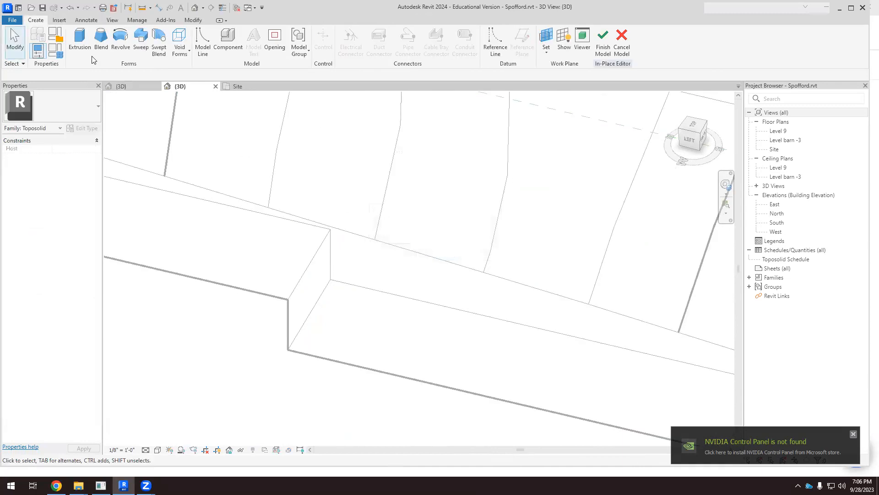
Start a solid extrusion and set its work plane to Reference Plane : STAIR
left_click(82, 39)
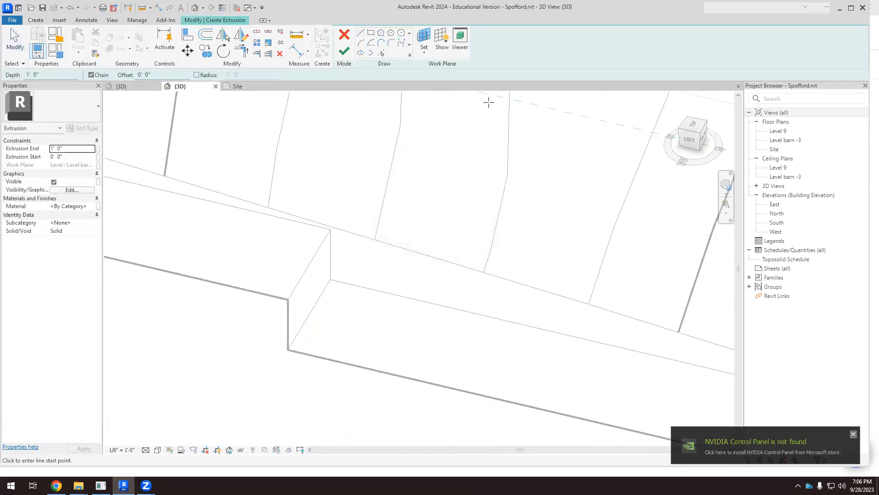
left_click(424, 50)
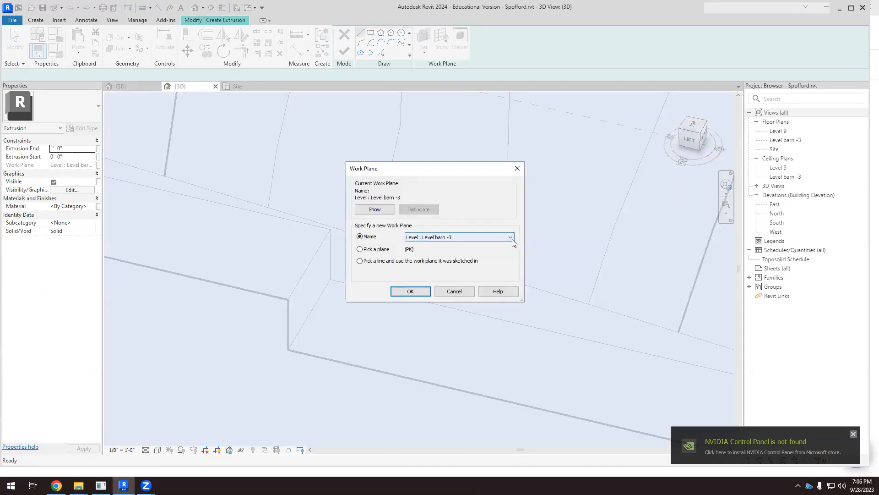
left_click(511, 237)
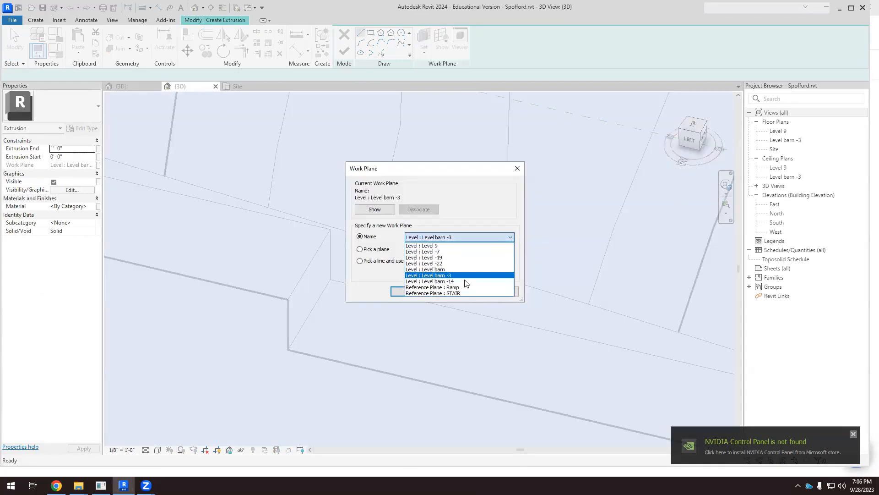
left_click(453, 293)
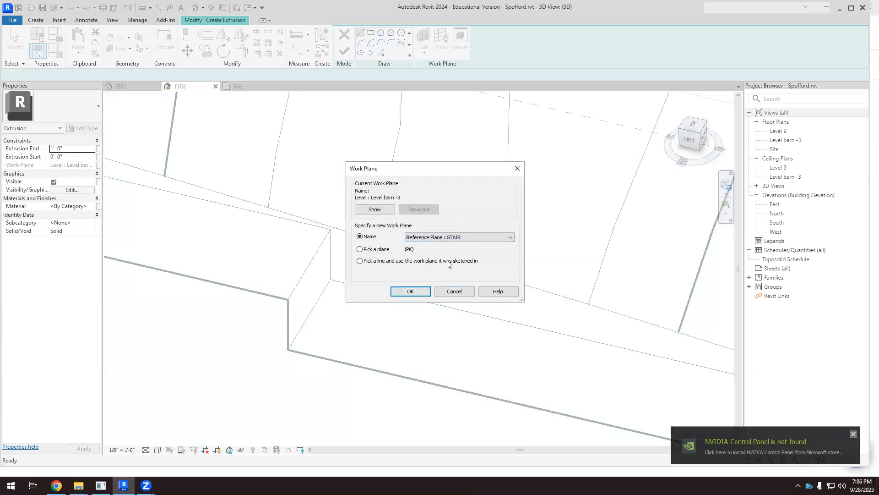
left_click(421, 291)
Sketch two descending stair steps, each a vertical riser and a horizontal tread, starting at the upper corner of the notch
scroll(329, 243, "up", 2)
scroll(328, 243, "up", 2)
scroll(340, 203, "up", 2)
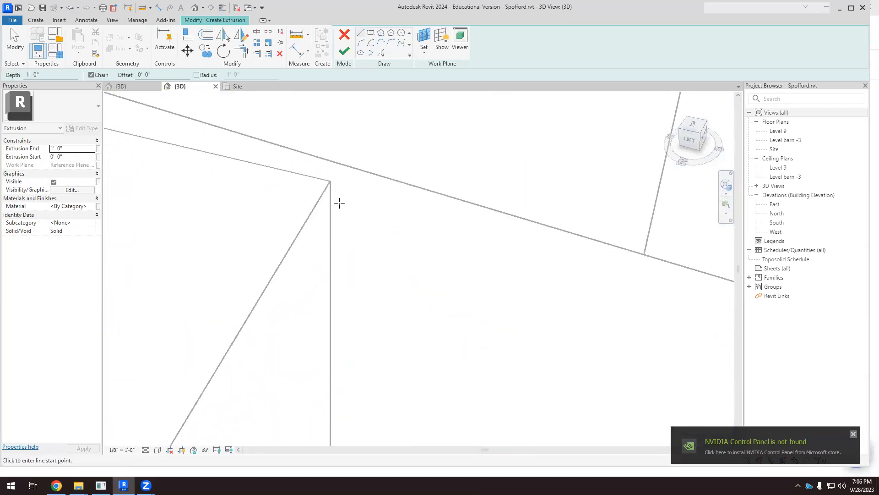
left_click(330, 180)
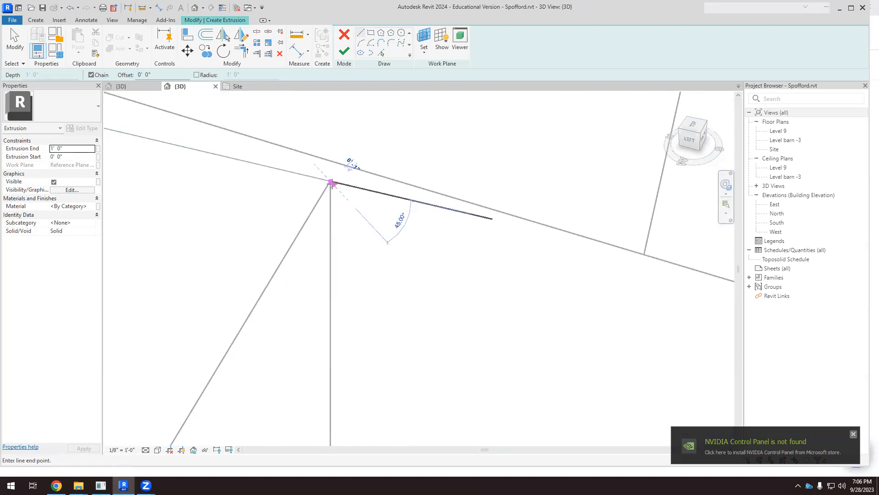
left_click(330, 211)
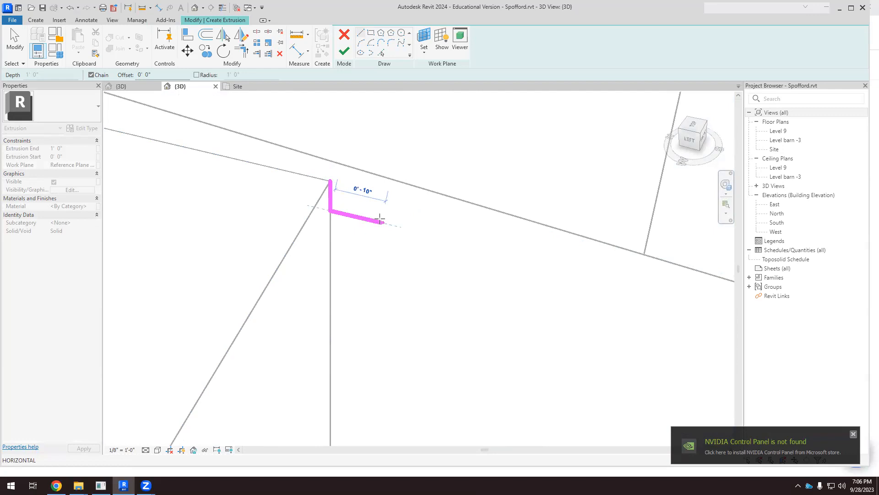
left_click(390, 224)
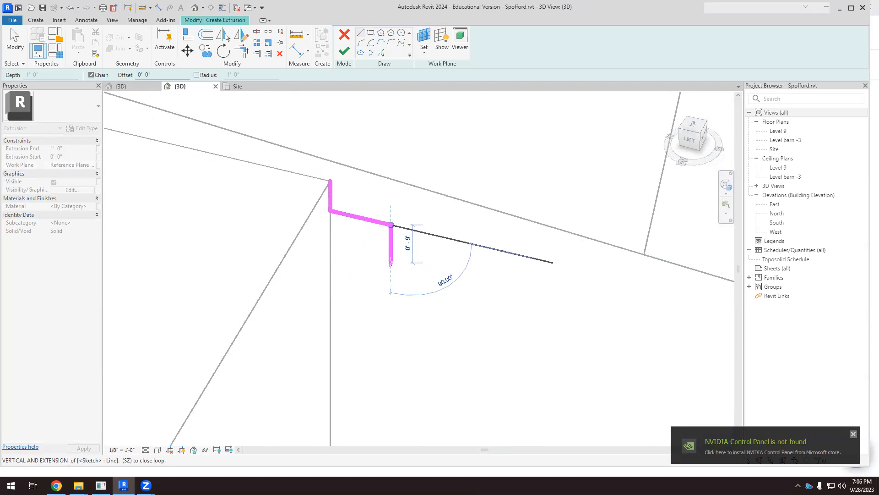
left_click(390, 255)
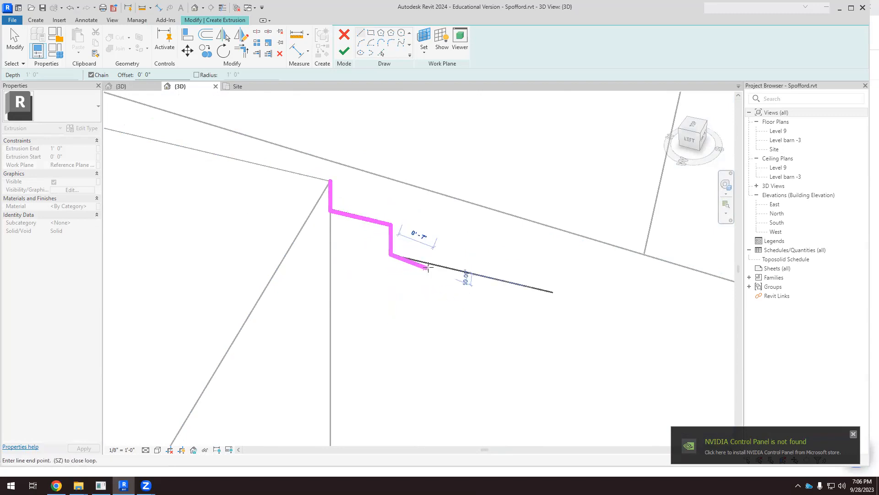
left_click(450, 268)
key("Escape")
key("Escape")
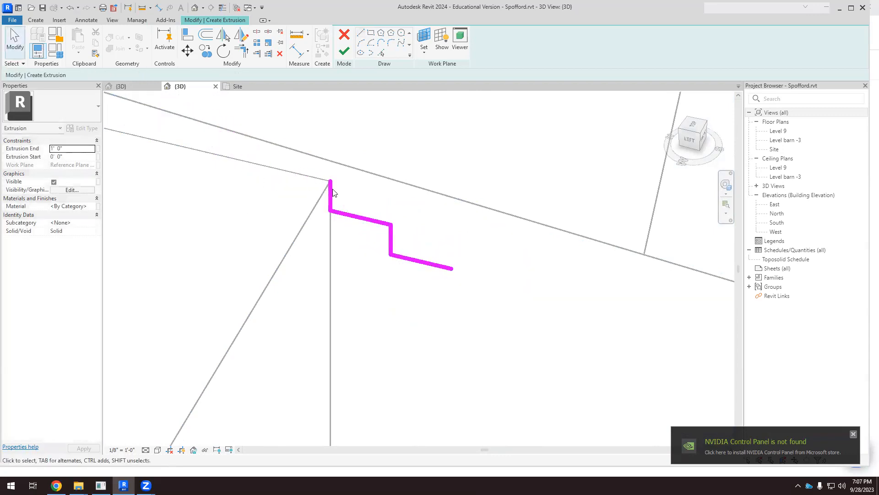
left_click(331, 195)
key("Delete")
key("ctrl+z")
Copy the two-step profile repeatedly from its top end point, placing five copies end to end down to the lower excavation floor
mouse_move(301, 137)
left_mouse_down()
mouse_move(408, 256)
mouse_move(481, 287)
left_mouse_up()
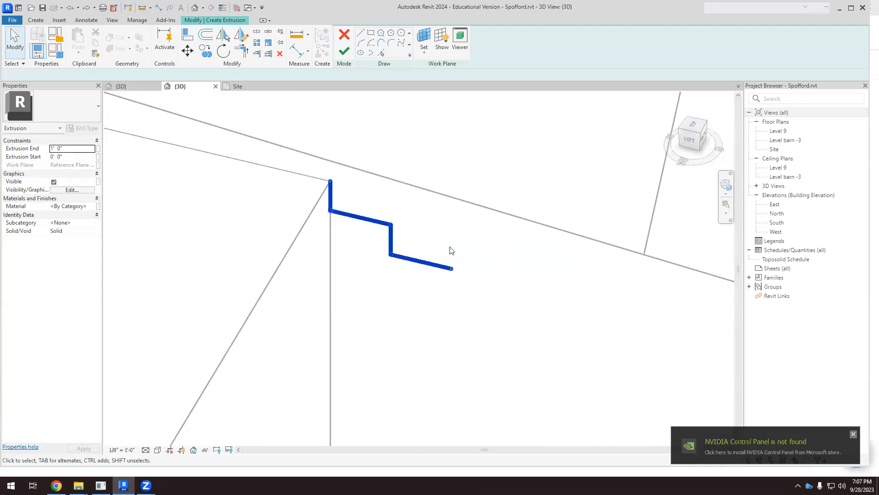
left_click(204, 51)
left_click(331, 180)
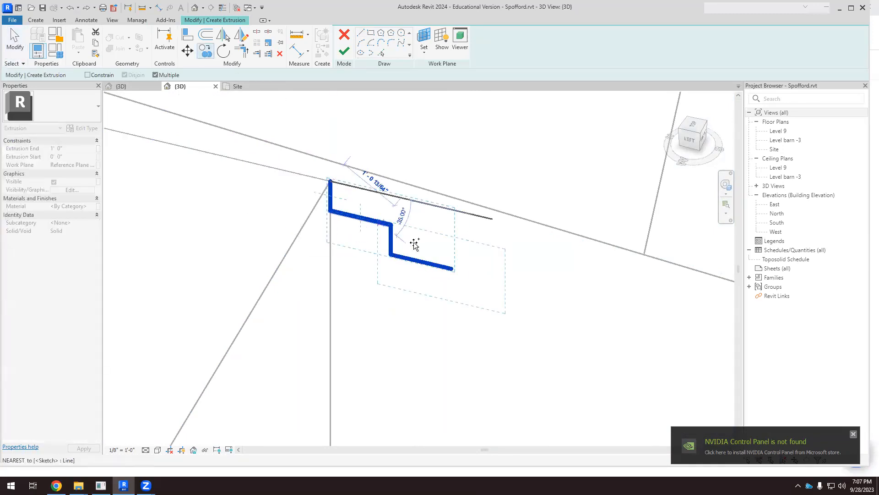
left_click(452, 271)
scroll(328, 222, "down", 3)
scroll(436, 270, "up", 2)
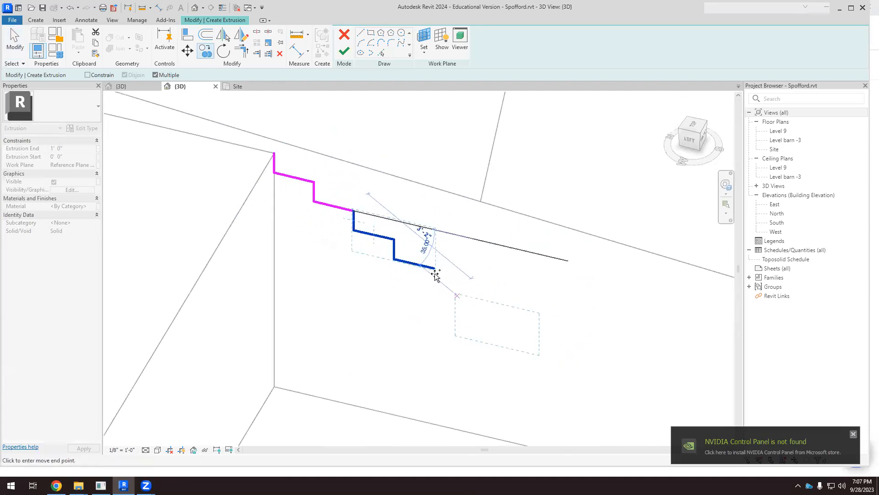
left_click(435, 270)
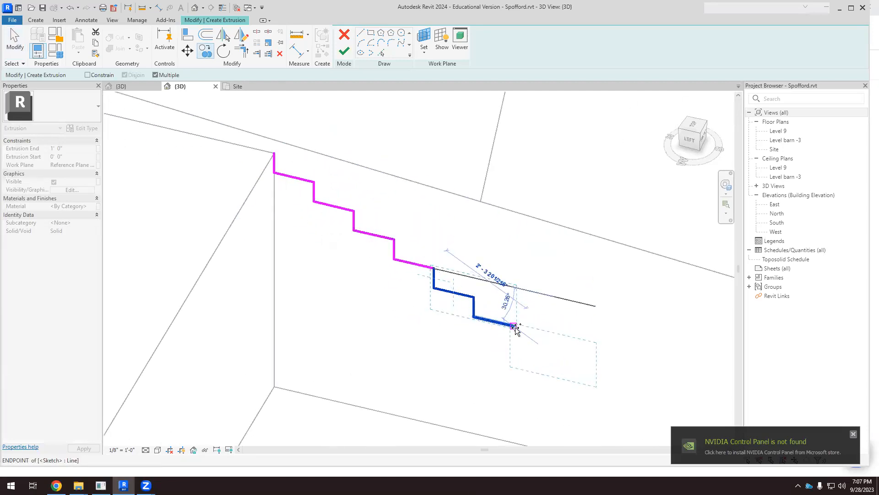
scroll(435, 332, "down", 3)
scroll(443, 295, "up", 2)
left_click(438, 281)
left_click(498, 323)
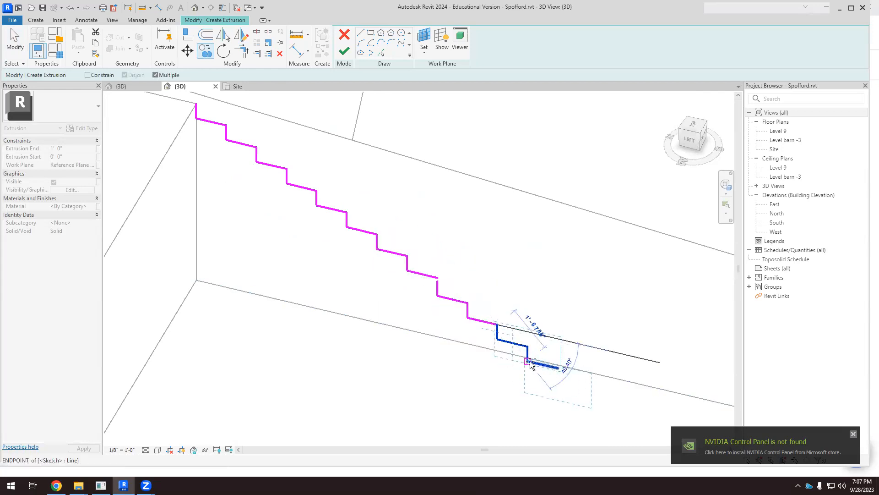
key("Escape")
Delete the surplus last tread and draw a horizontal base line about 10'-4" long from the bottom riser back toward the notch wall
scroll(546, 326, "down", 2)
scroll(549, 350, "up", 2)
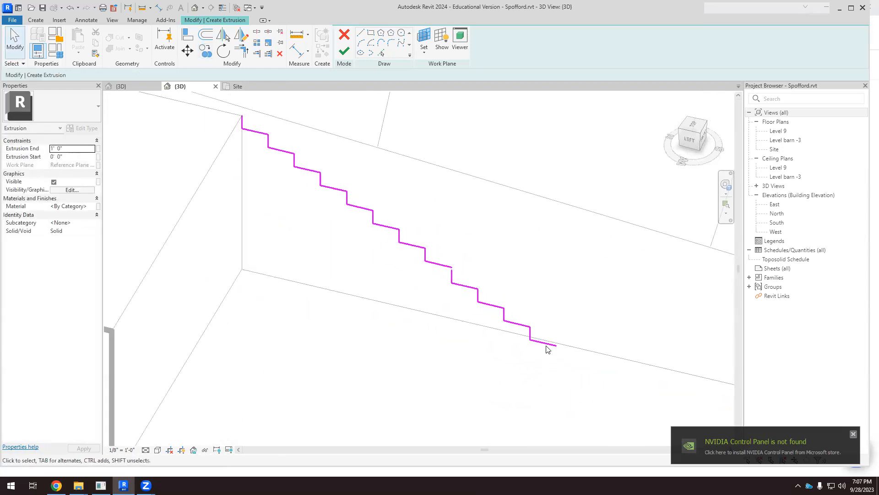
left_click(547, 347)
key("Delete")
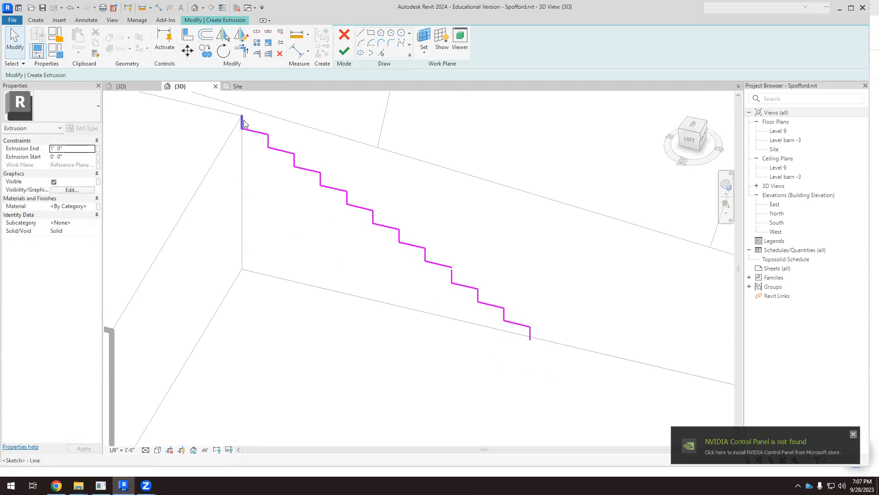
left_click(362, 35)
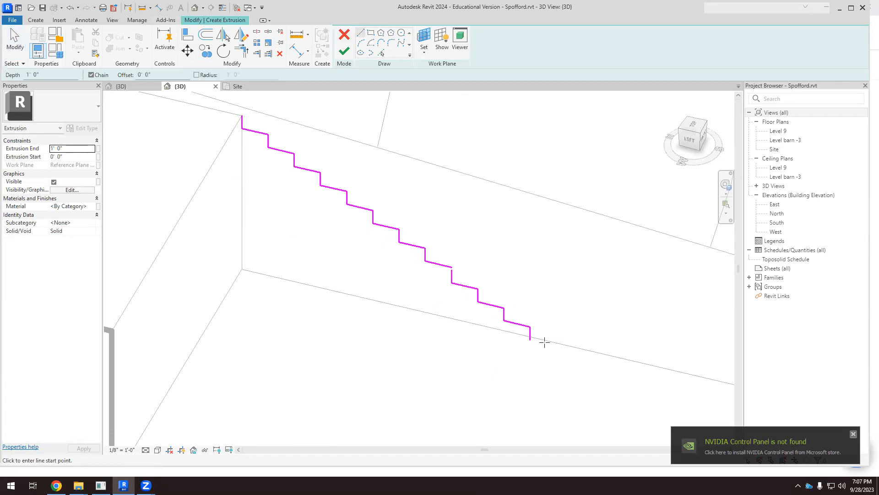
left_click(531, 339)
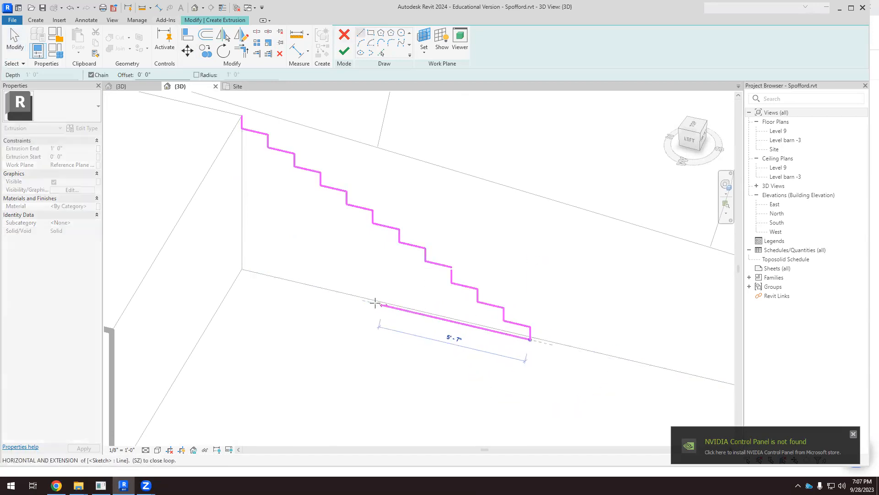
left_click(260, 277)
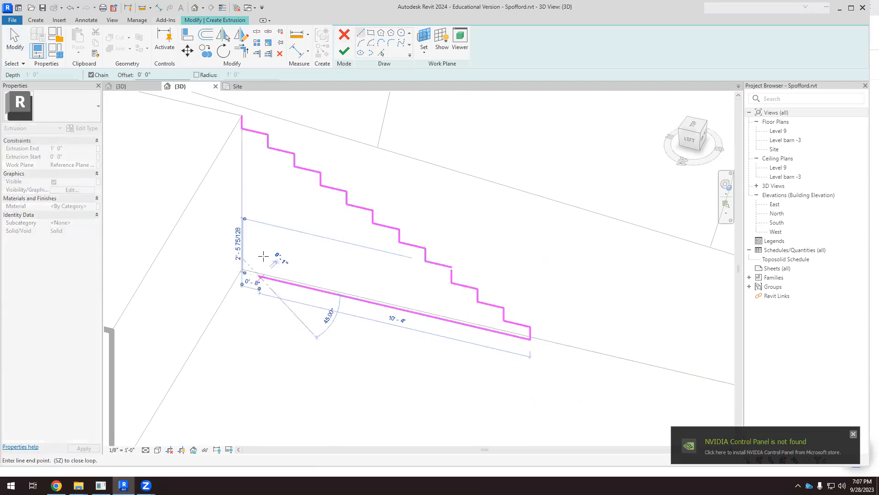
Trim the top riser line and the base line to a corner, forming the stair's vertical back edge
key("t")
key("r")
left_click(241, 123)
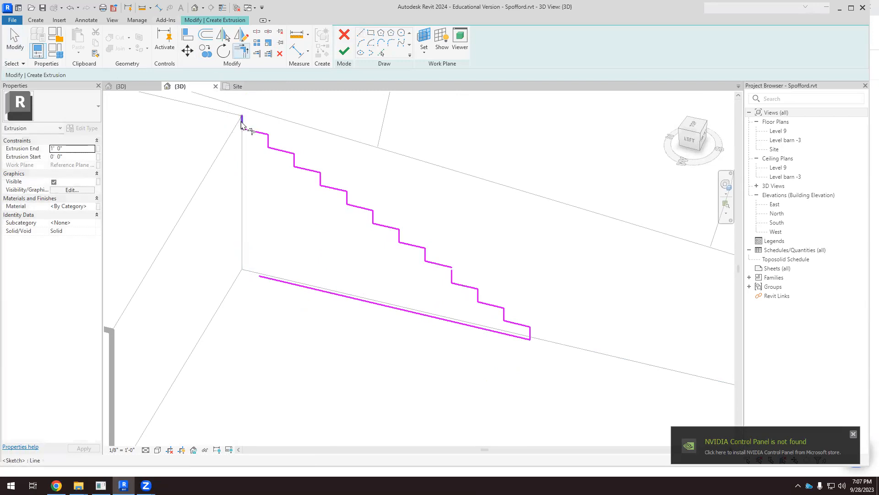
left_click(280, 279)
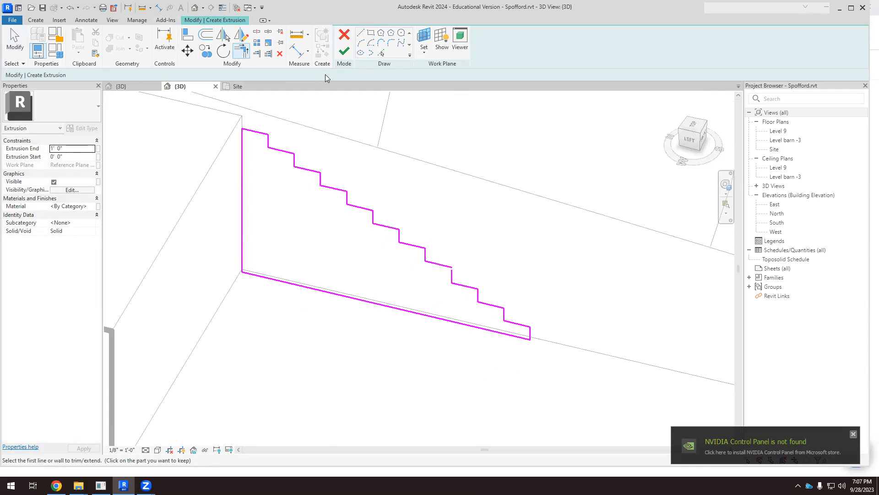
Try to finish the stair extrusion sketch, inspect the highlighted open ends, and return to editing the sketch
left_click(344, 51)
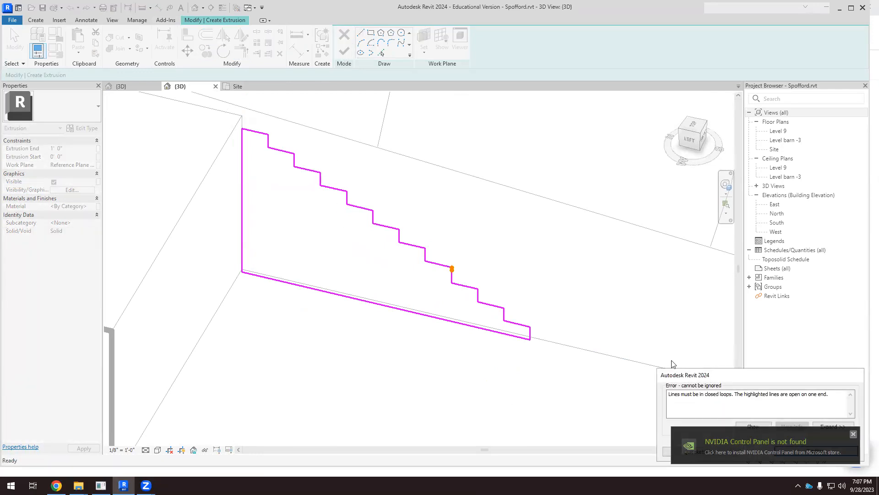
scroll(458, 274, "up", 4)
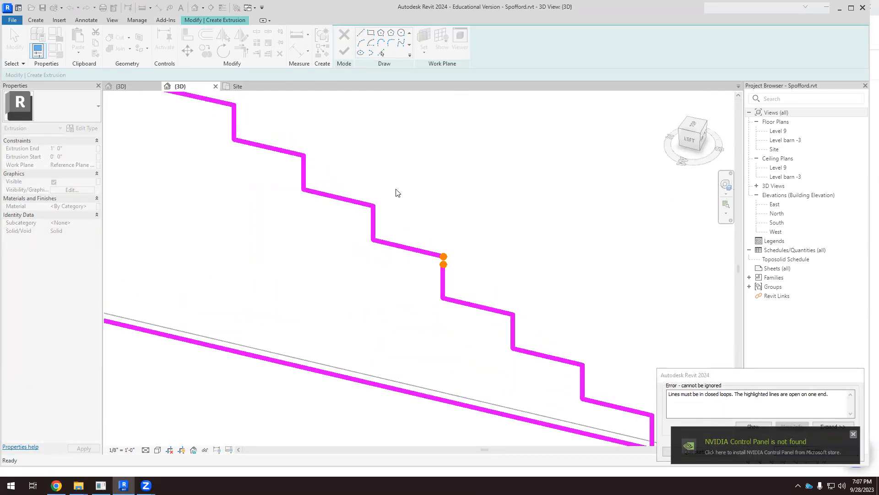
scroll(458, 275, "down", 2)
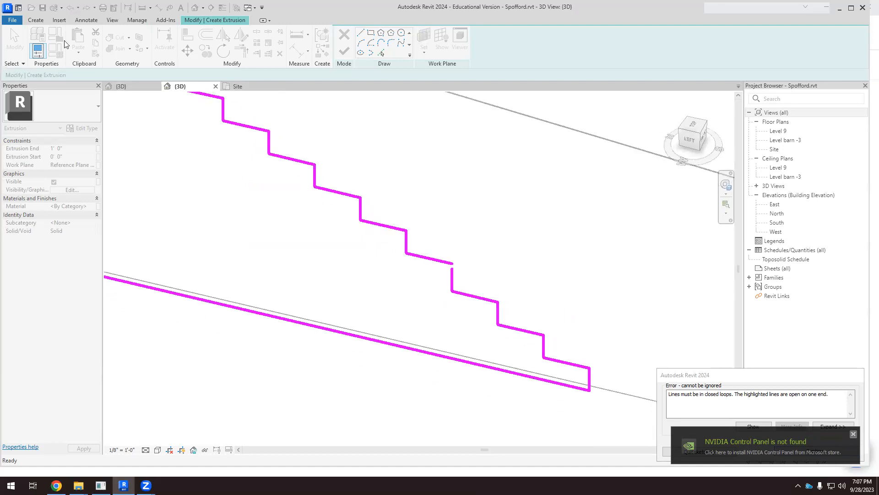
left_click(854, 434)
left_click(839, 451)
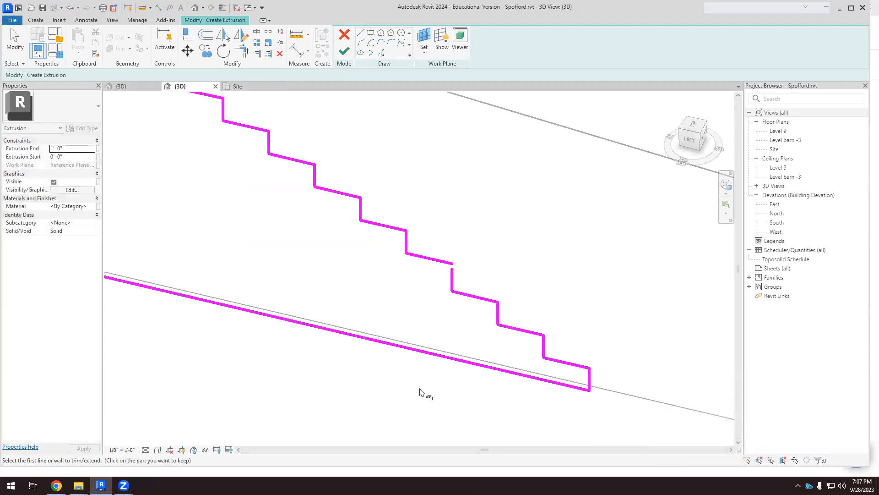
key("Escape")
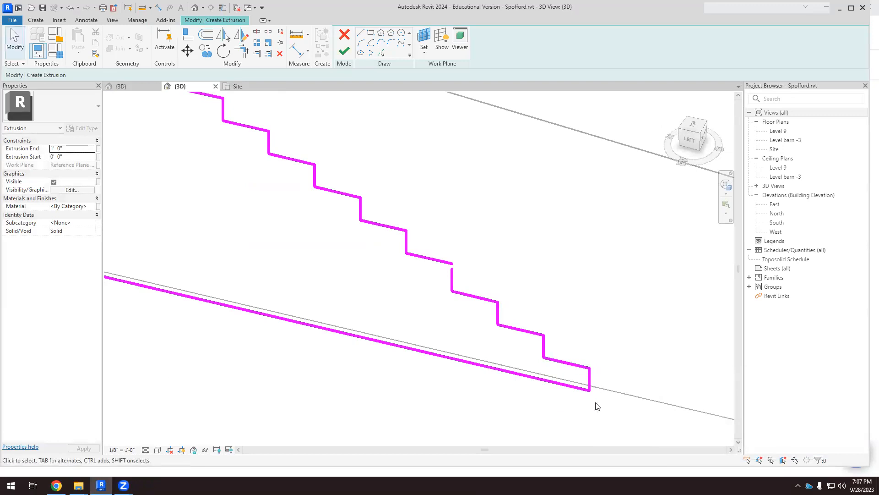
Move the lower steps and base line up until their top riser meets the tread end above, and try to finish the sketch
left_click_drag(408, 386, 632, 255)
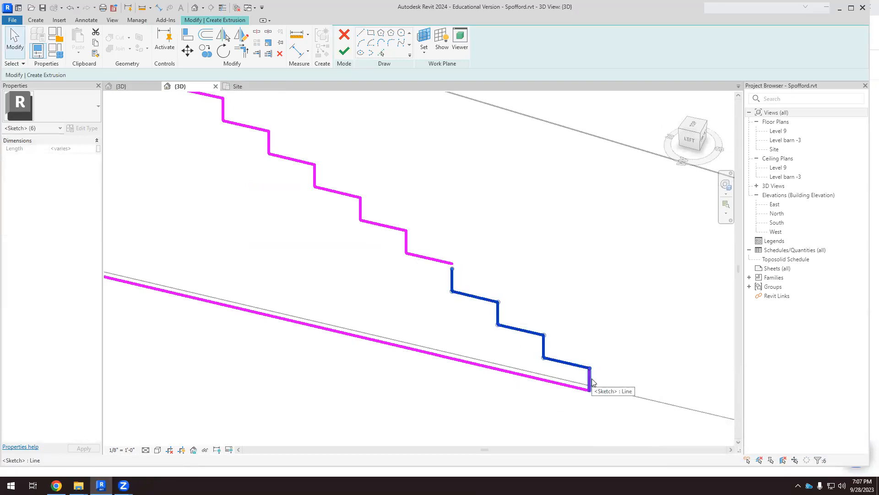
left_click(562, 383, "ctrl")
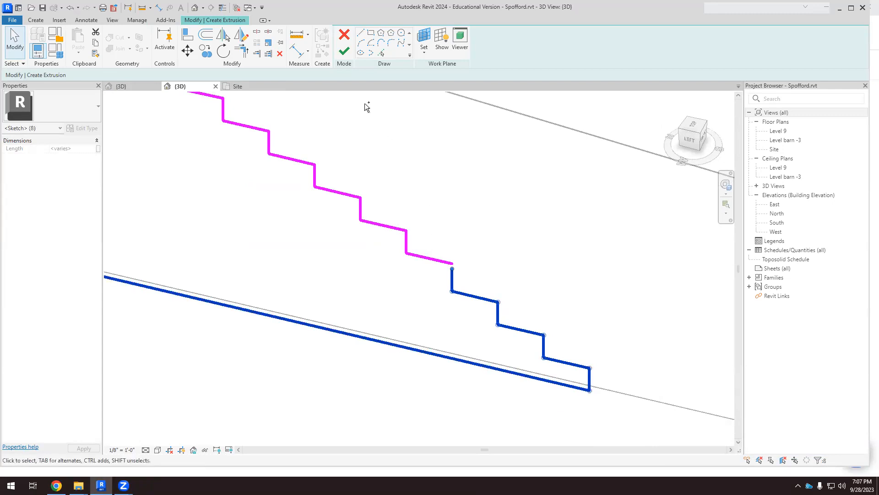
left_click(187, 51)
scroll(459, 274, "up", 3)
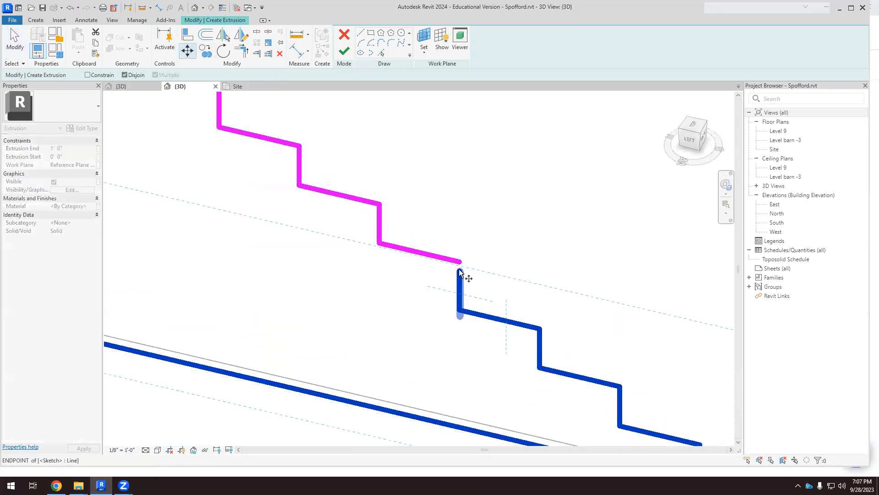
left_click(461, 271)
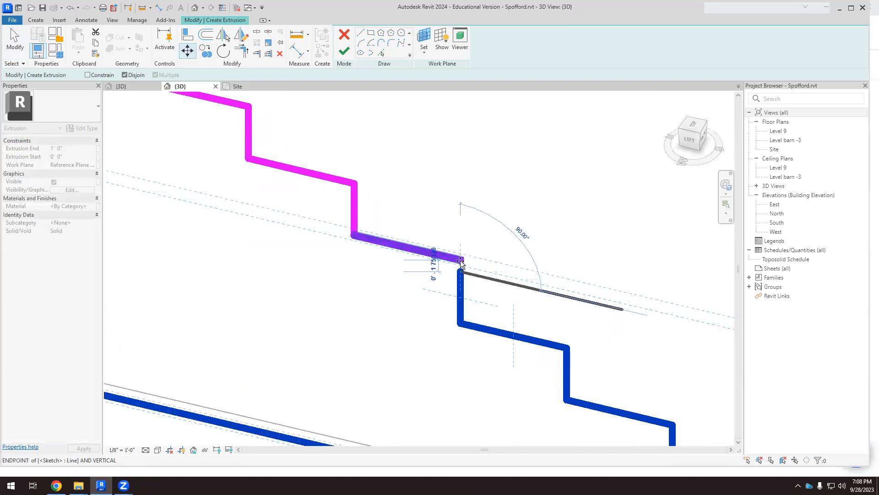
left_click(461, 260)
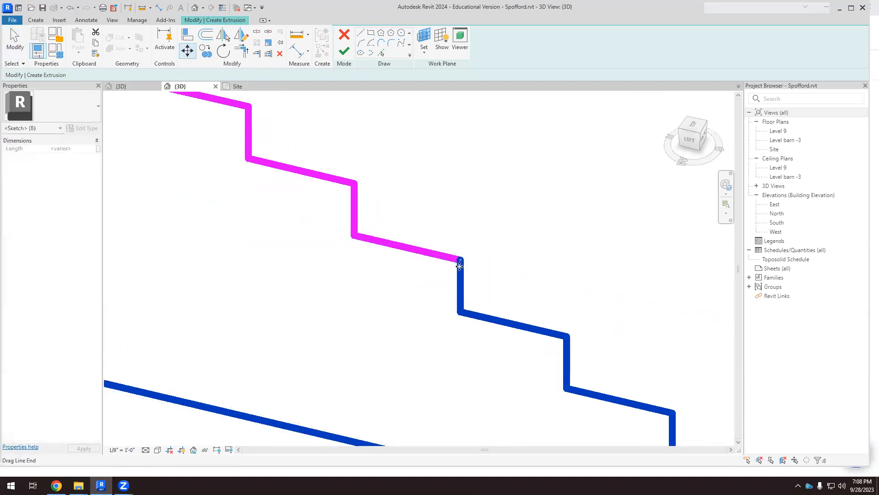
left_click(344, 51)
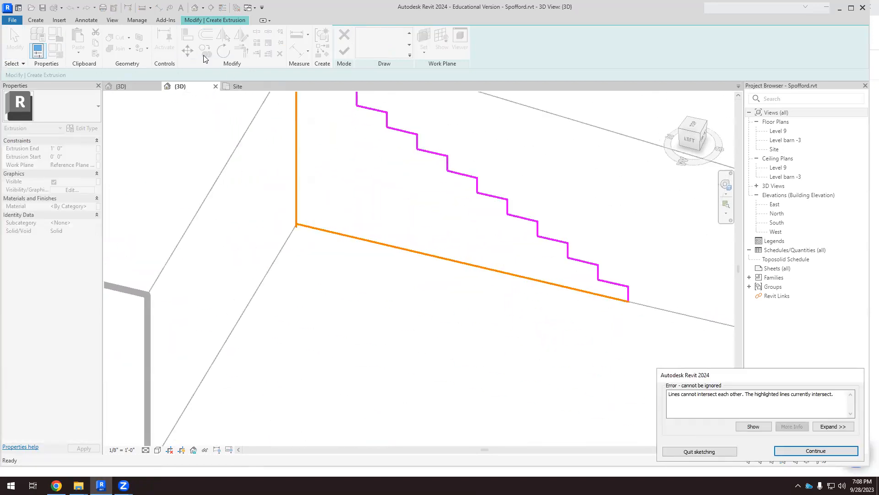
left_click(813, 451)
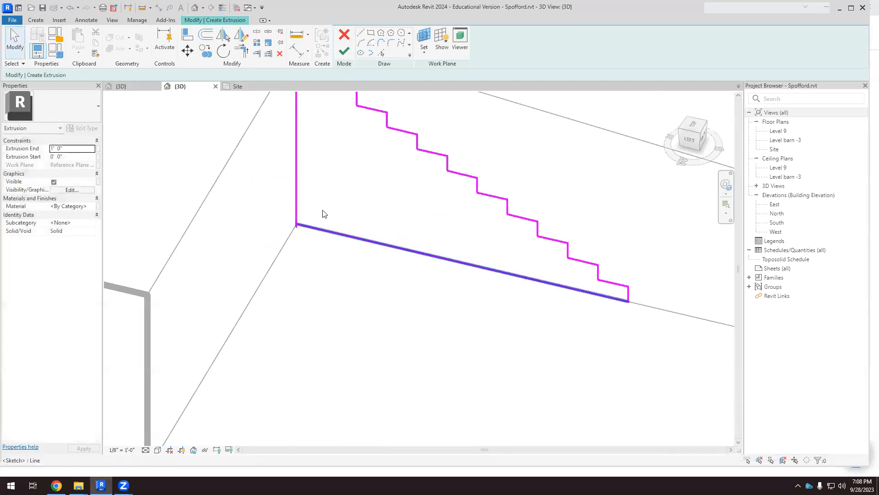
Trim the vertical back edge and the base line to a clean corner and finish the stair extrusion sketch
scroll(281, 188, "up", 2)
left_click(242, 51)
left_click(286, 190)
scroll(298, 229, "up", 2)
left_click(301, 243)
scroll(327, 274, "down", 2)
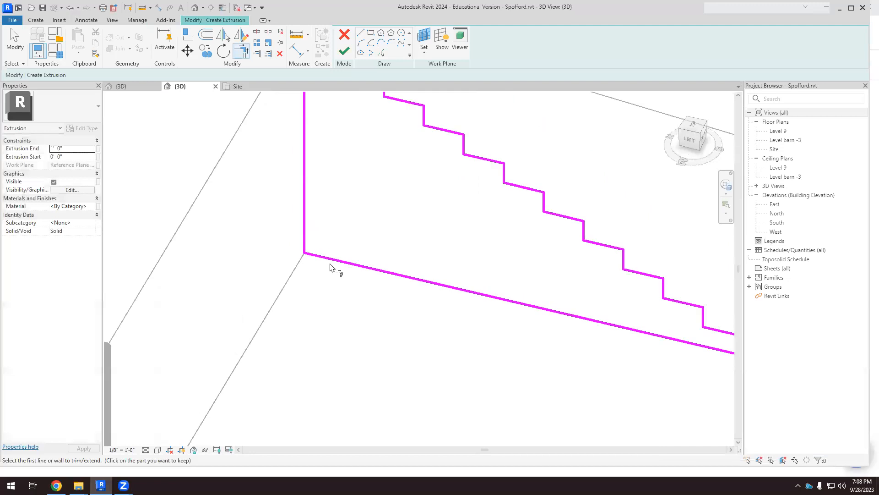
scroll(332, 263, "down", 2)
left_click(344, 51)
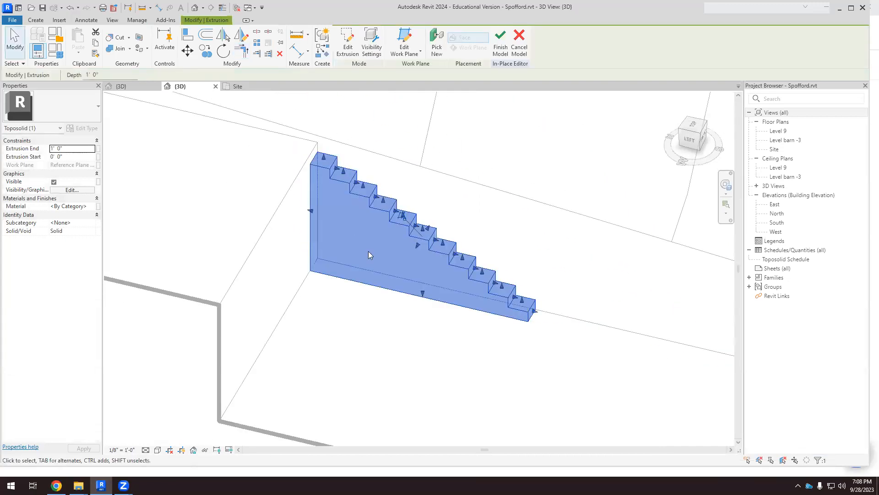
Stretch the stair extrusion to a depth of about 9'-5" across the notch and finish the in-place model
left_click_drag(376, 299, 348, 334)
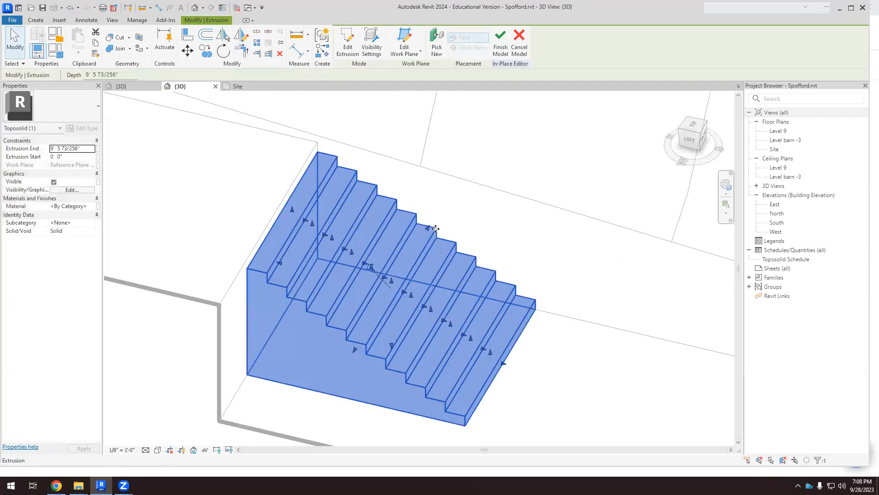
scroll(435, 229, "down", 2)
middle_click_drag(436, 229, 480, 117, "shift")
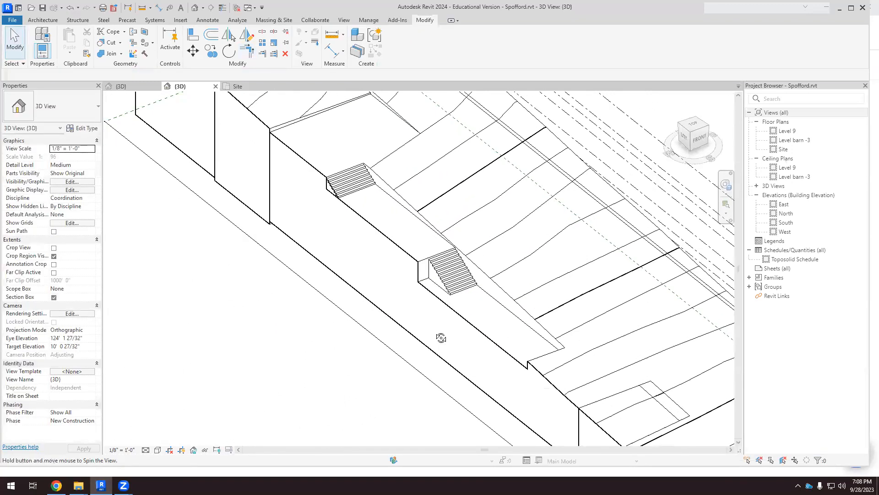
Stretch the 3D view's section box westward so that it encloses the whole site and the building
scroll(394, 238, "up", 2)
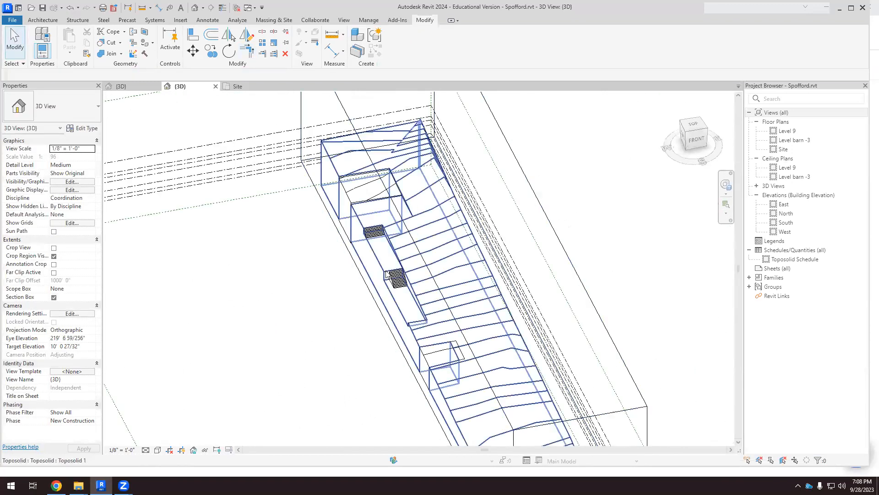
scroll(411, 284, "down", 3)
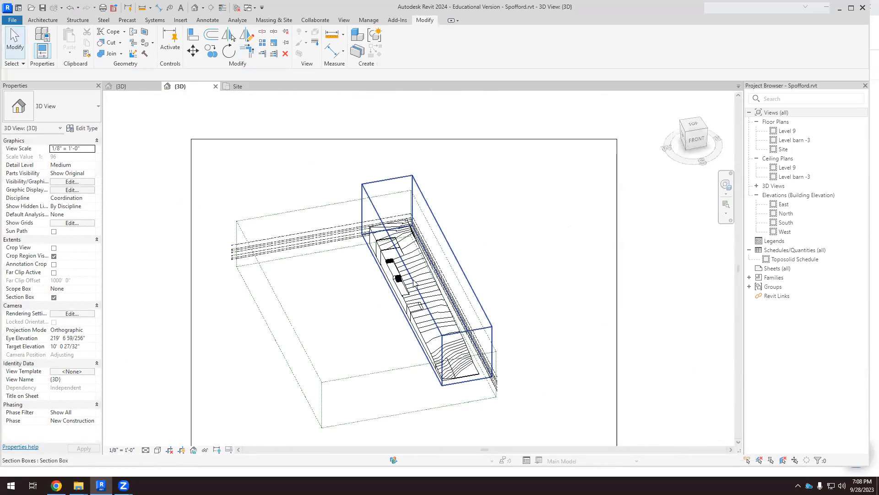
left_click(406, 284)
left_click_drag(401, 285, 259, 309)
left_click(508, 299)
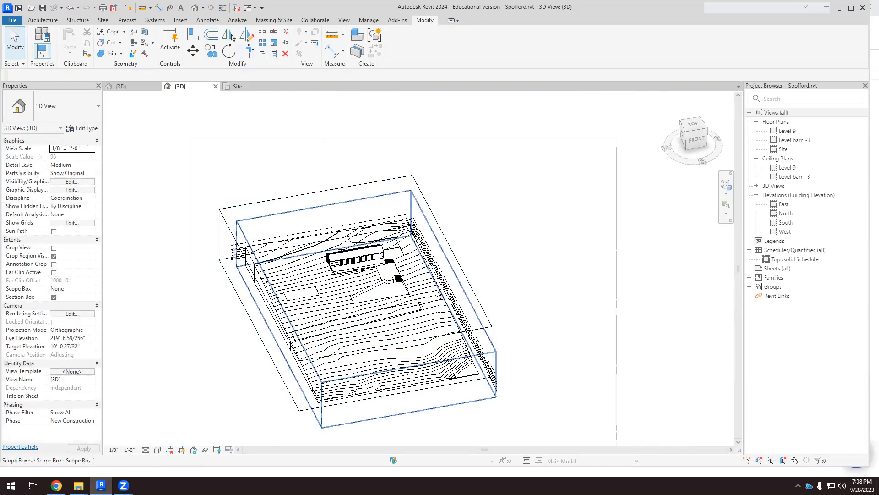
Widen the lower toposolid stair in top view by stretching its west side to the edge of the notch
scroll(348, 281, "up", 5)
scroll(405, 273, "up", 3)
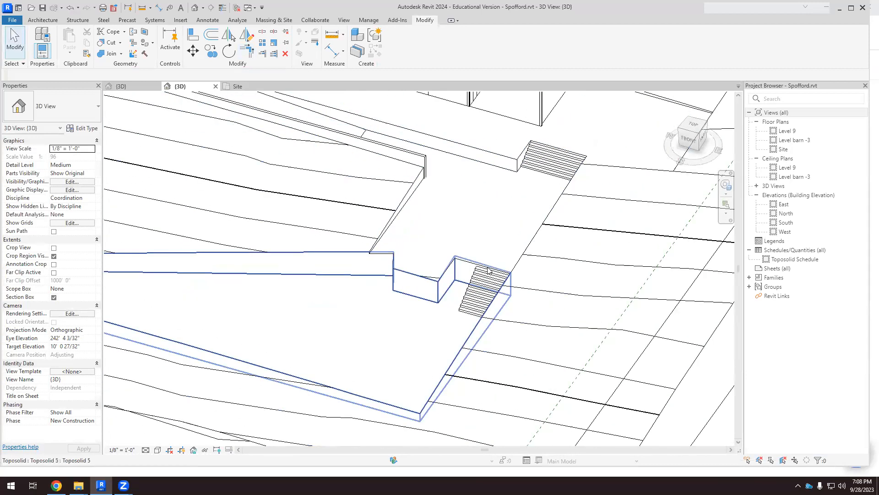
left_click(481, 289)
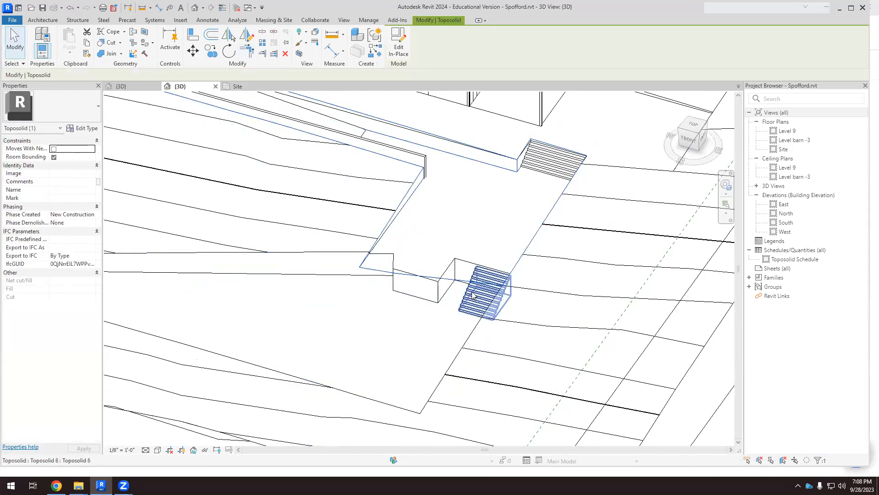
left_click(694, 130)
left_click_drag(347, 269, 248, 263)
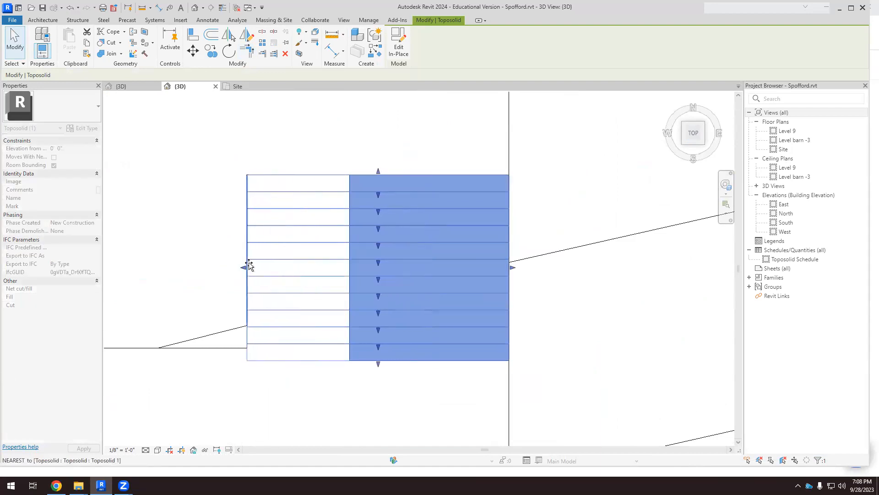
scroll(338, 268, "down", 2)
left_click(340, 362)
Examine both stairs and the stepped excavation levels from several angles in the 3D view
scroll(368, 295, "down", 3)
mouse_move(352, 316)
middle_mouse_down("shift")
mouse_move(334, 308)
mouse_move(282, 160)
mouse_move(349, 215)
mouse_move(370, 277)
mouse_move(441, 326)
mouse_move(461, 357)
mouse_move(417, 353)
mouse_move(364, 263)
mouse_move(354, 316)
middle_mouse_up("shift")
scroll(347, 314, "up", 1)
middle_click_drag(364, 215, 492, 253, "shift")
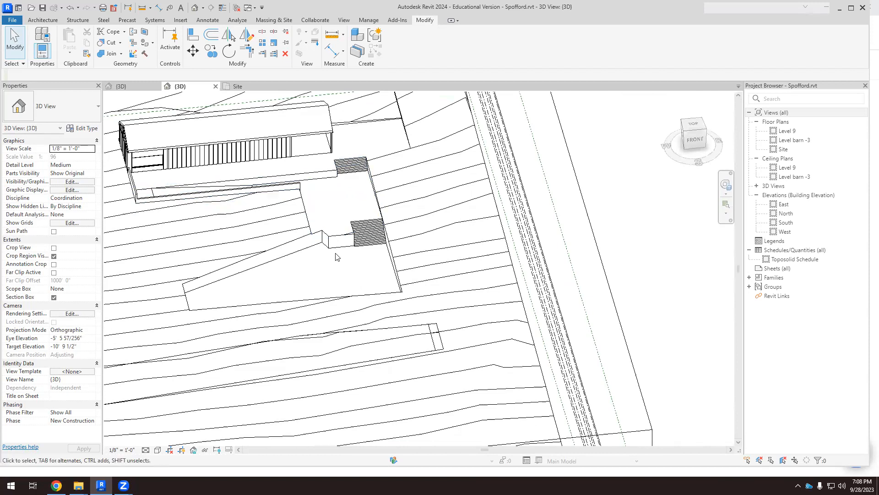
scroll(337, 251, "up", 4)
middle_click_drag(338, 251, 375, 255, "shift")
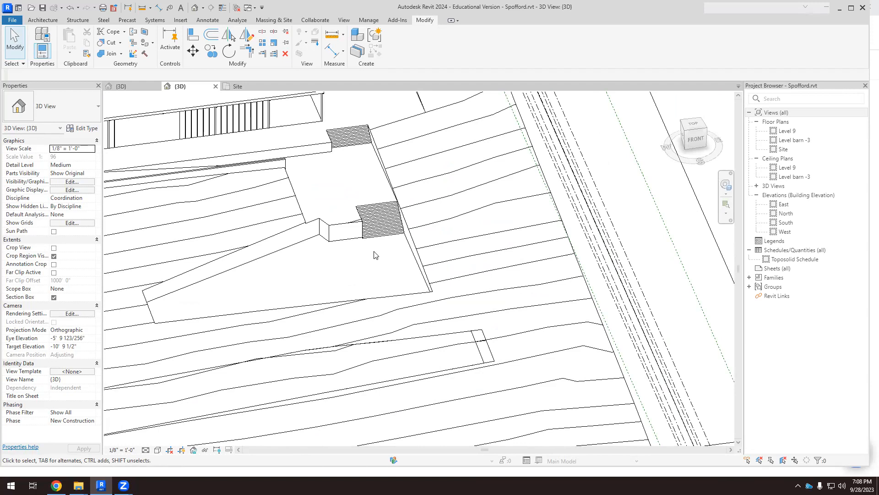
middle_click_drag(367, 268, 342, 238, "shift")
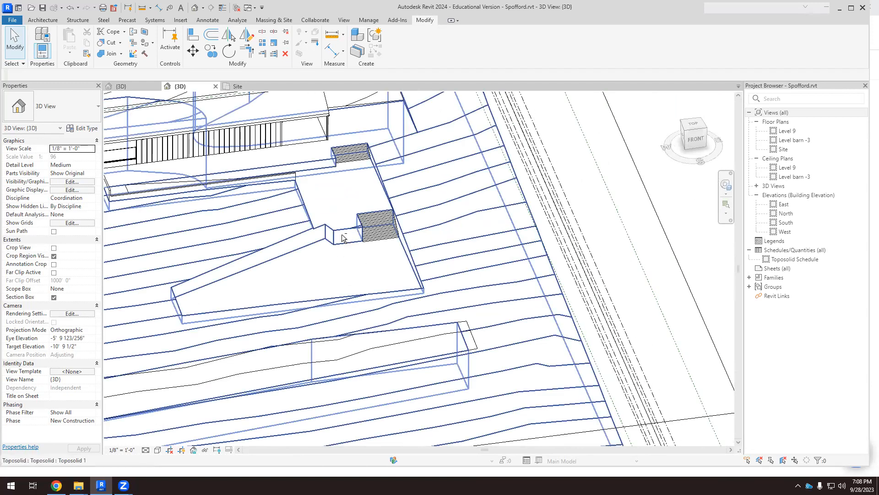
scroll(343, 238, "down", 2)
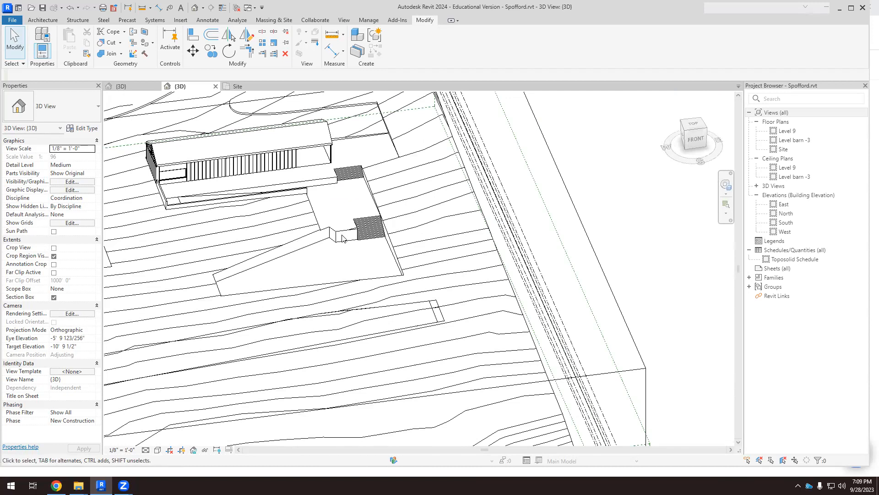
middle_click_drag(342, 238, 358, 264, "shift")
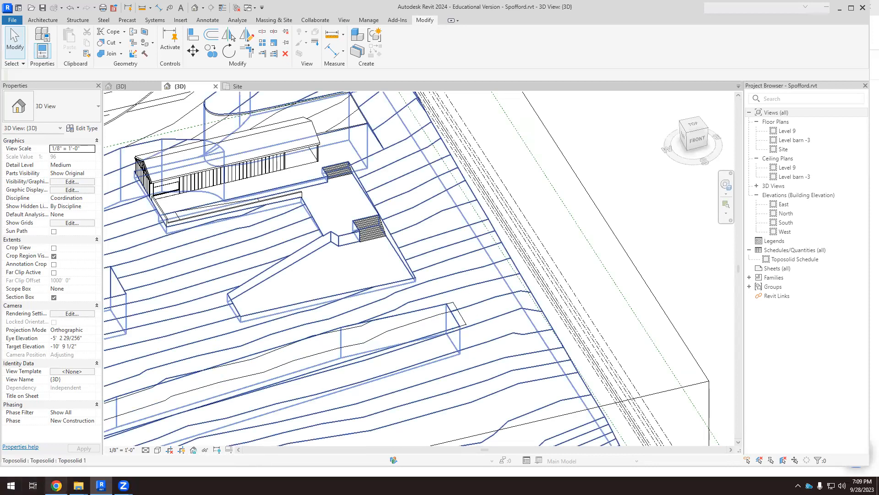
Switch to Chrome and search Google for "ramp wheelchair landing" in a new tab
left_click(56, 485)
left_click(449, 9)
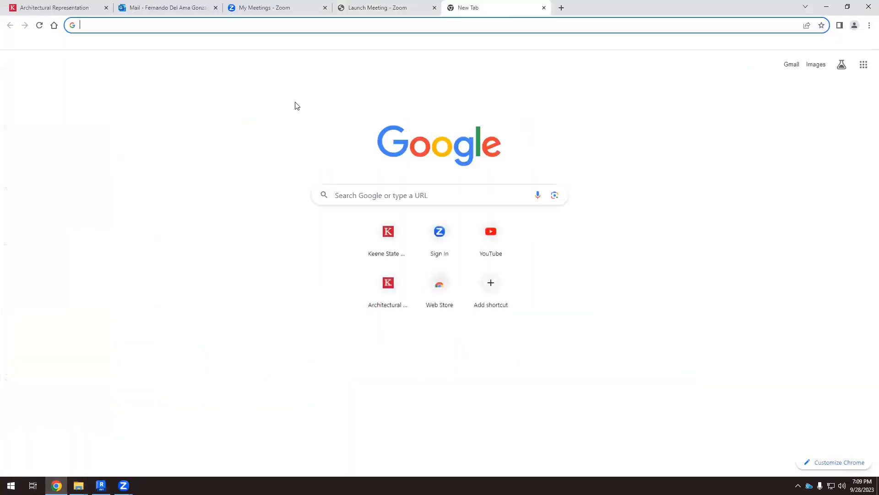
type("r")
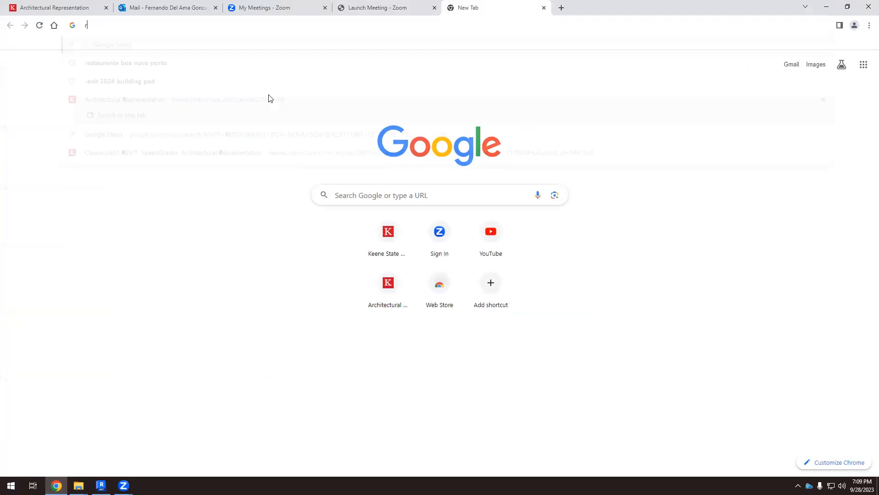
type("amp whe")
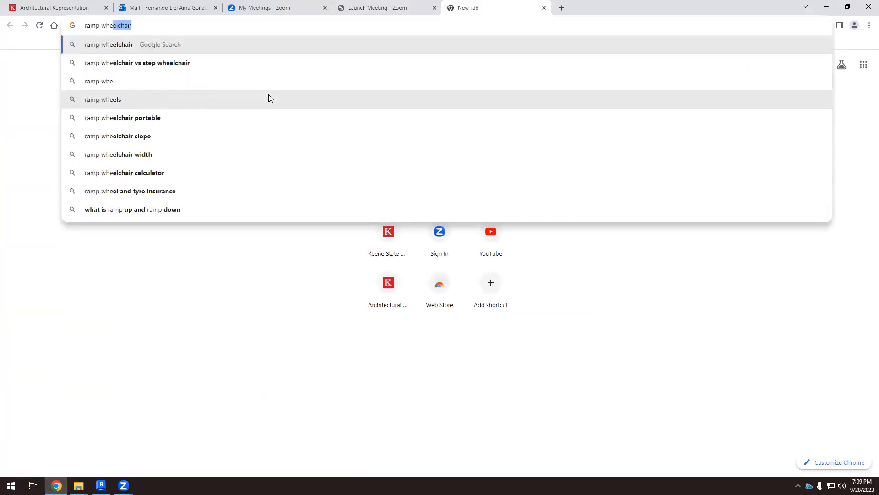
type("echair ")
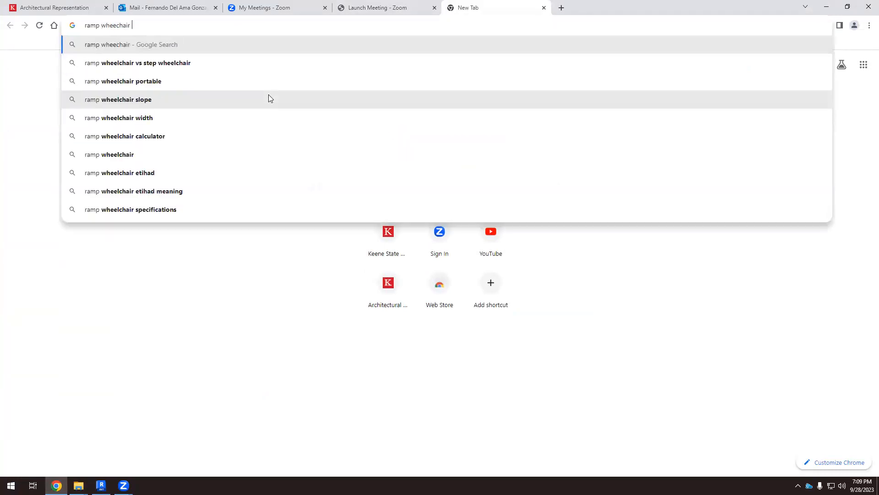
type("landing")
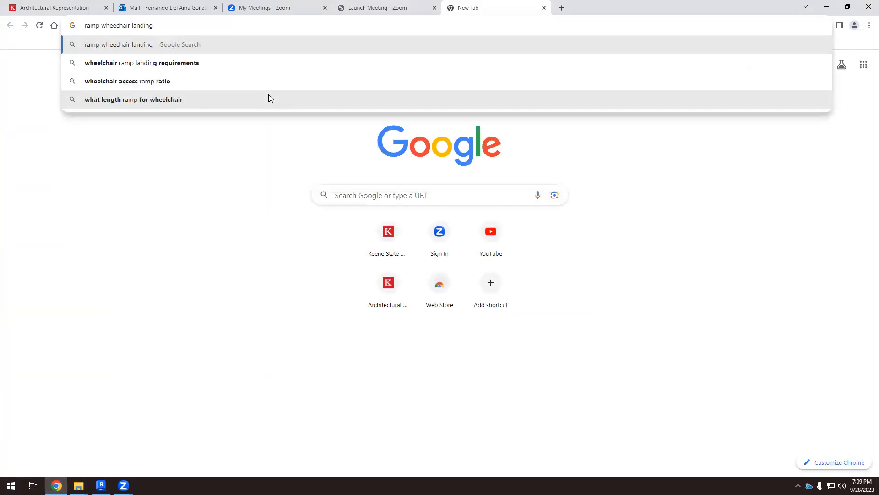
key("Return")
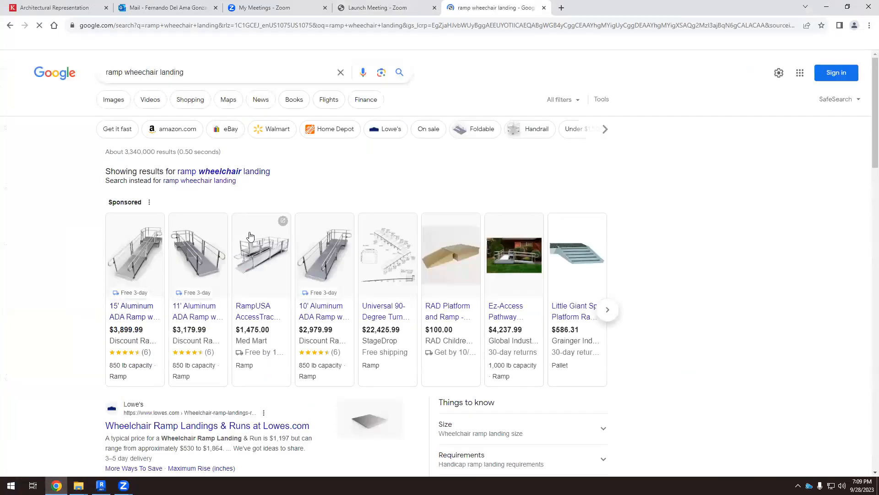
Browse the image results and open the StageDrop switchback ramp drawing and the Dimensions.com ramp slopes diagram
mouse_move(380, 272)
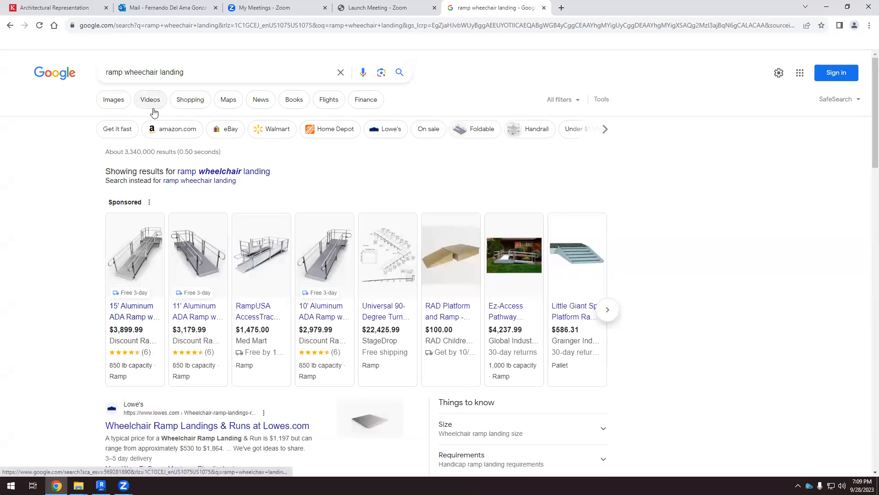
left_click(119, 103)
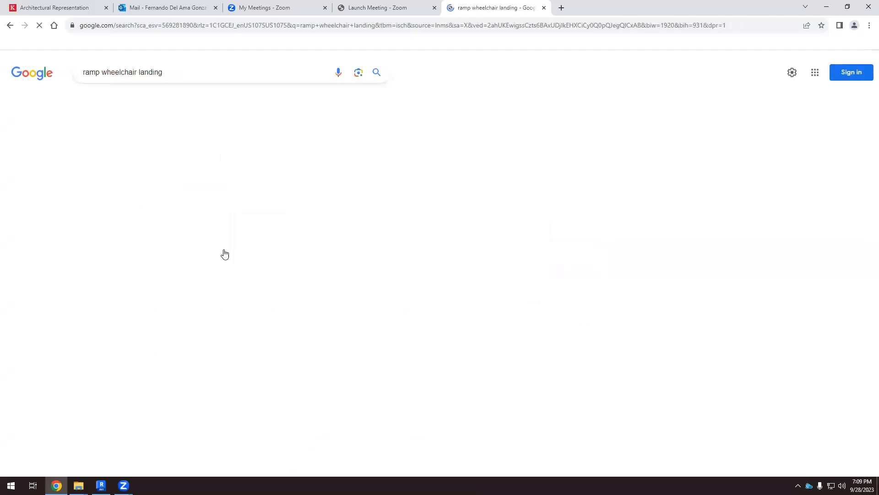
scroll(360, 298, "down", 2)
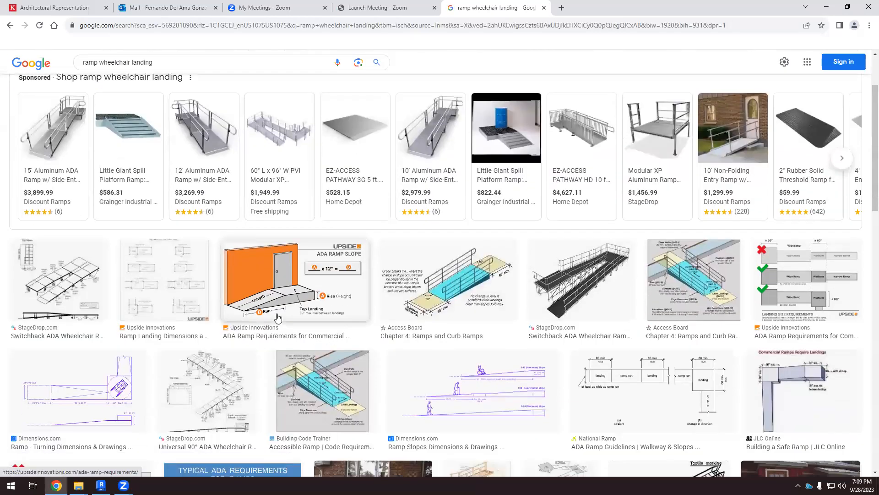
left_click(104, 283)
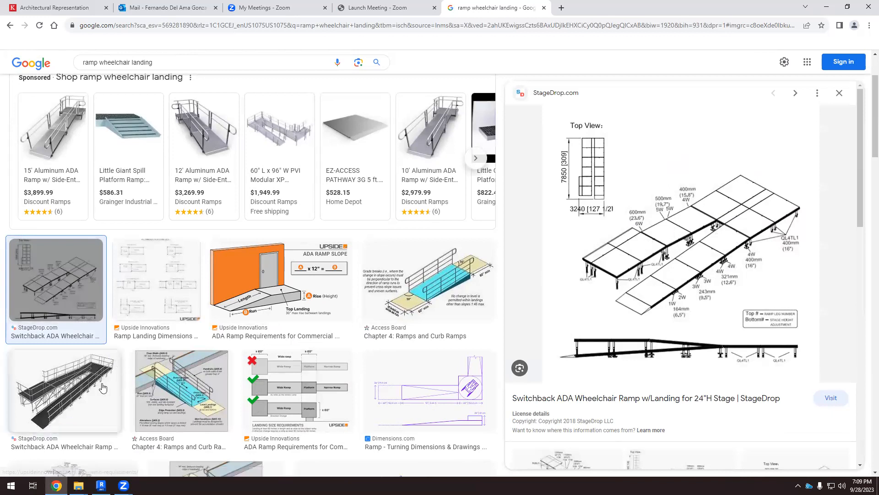
scroll(68, 372, "down", 4)
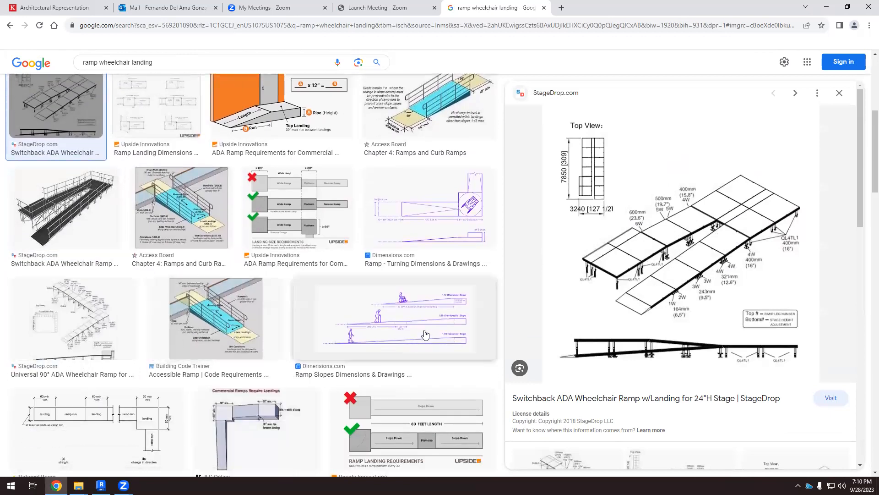
left_click(438, 313)
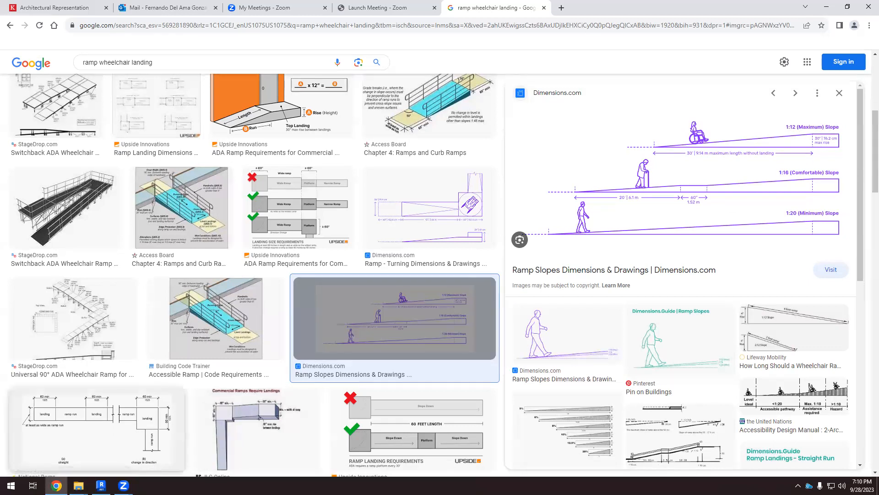
Switch back to Revit and examine the notch beside the lower stair up close in the 3D view
left_click(102, 485)
middle_click_drag(380, 275, 335, 293, "shift")
scroll(332, 253, "up", 3)
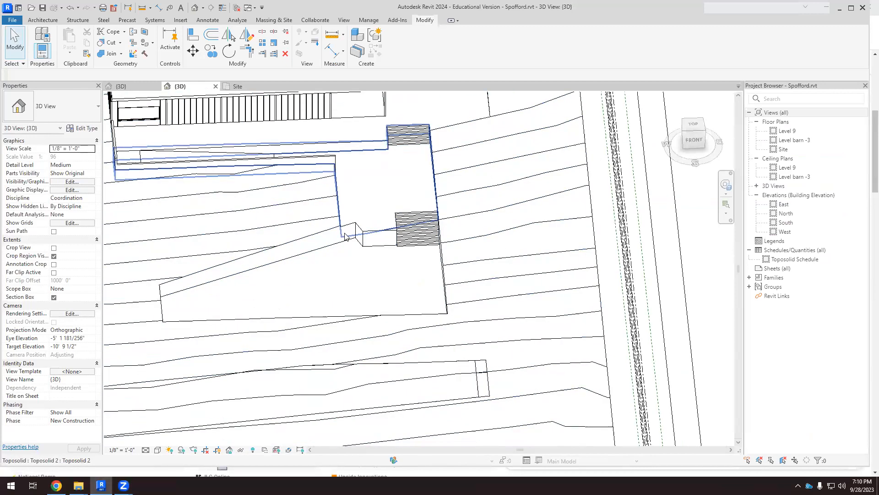
scroll(362, 235, "up", 2)
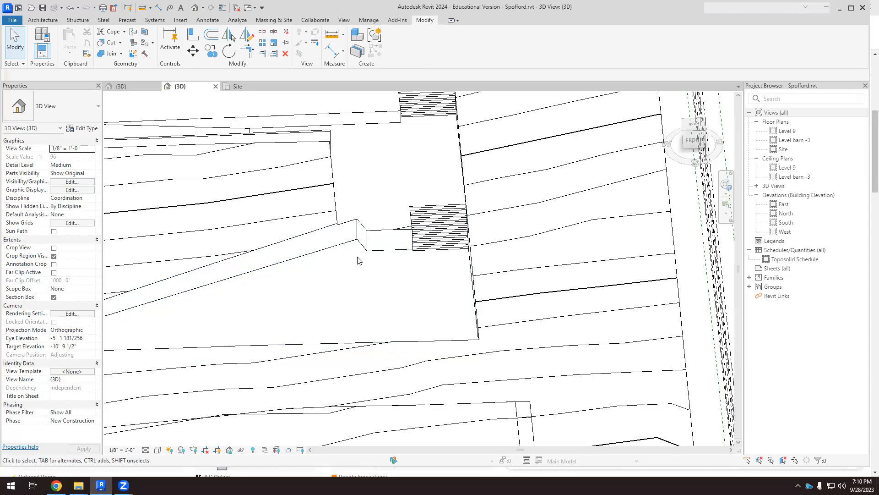
Open PowerPoint, create a blank presentation and delete the placeholders from the title slide
left_click(11, 485)
left_click(219, 298)
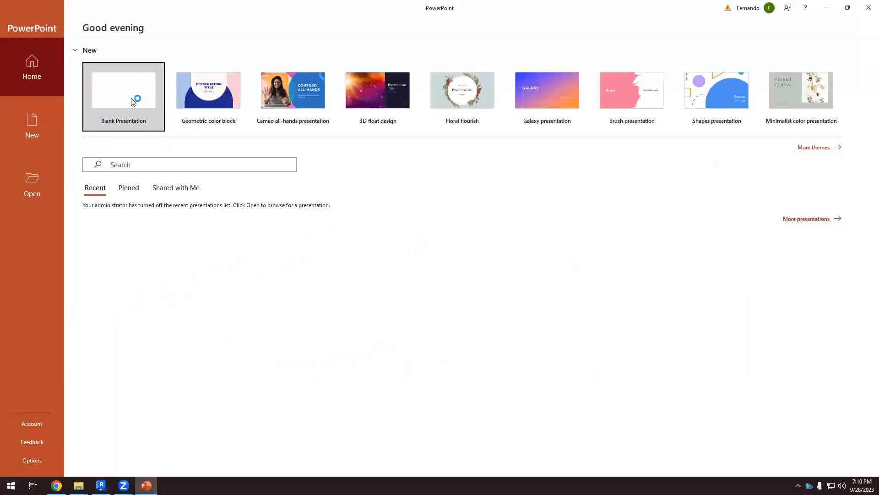
left_click(133, 101)
left_click_drag(231, 126, 797, 396)
key("Delete")
Draw a horizontal line about 5.94" long and a black vertical line about 0.61" high rising from its right end
left_click(446, 37)
left_click_drag(214, 293, 483, 301)
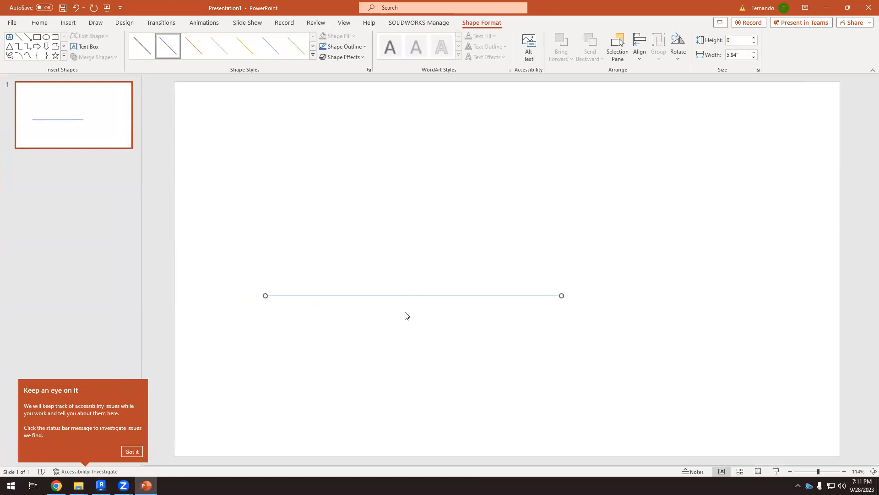
left_click(422, 147)
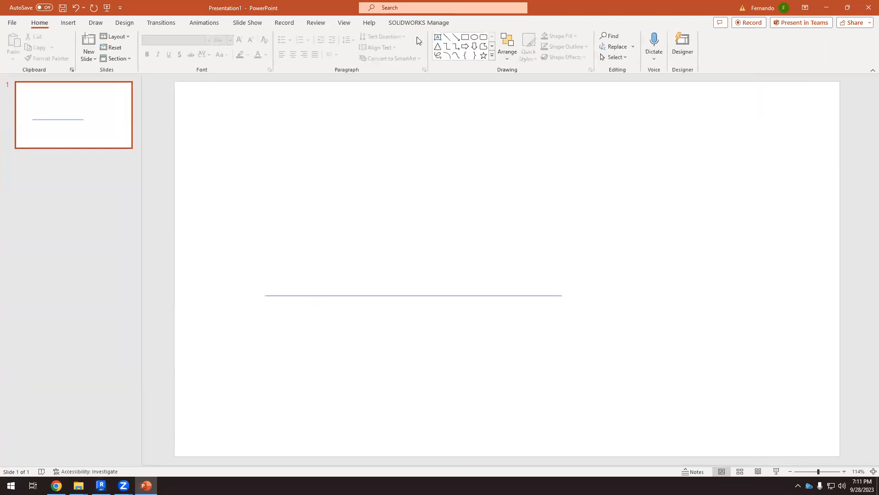
left_click(450, 37)
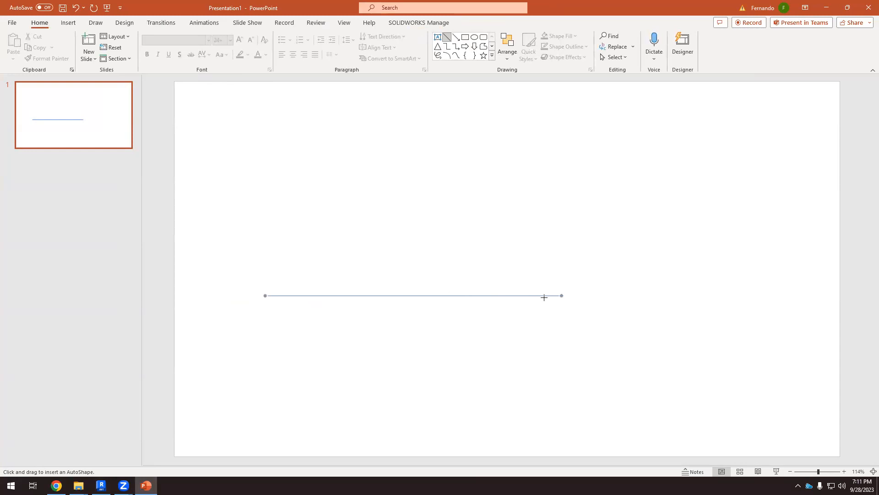
left_click_drag(566, 285, 561, 265)
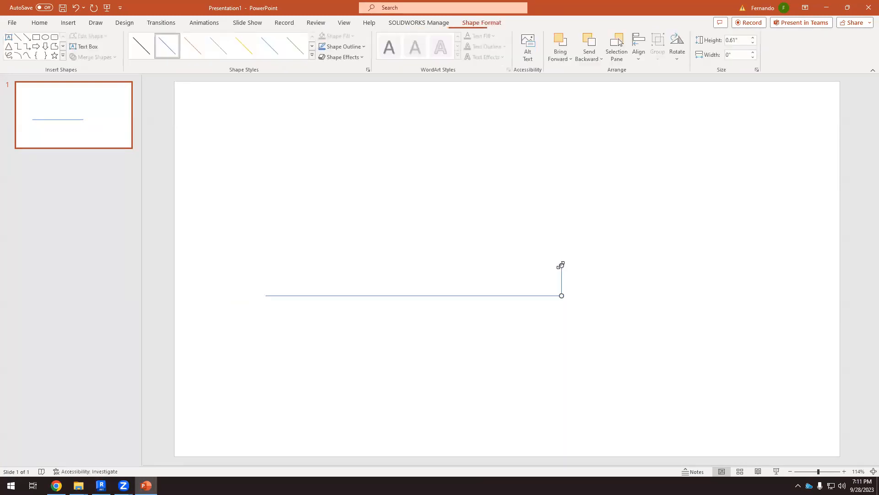
left_click(133, 44)
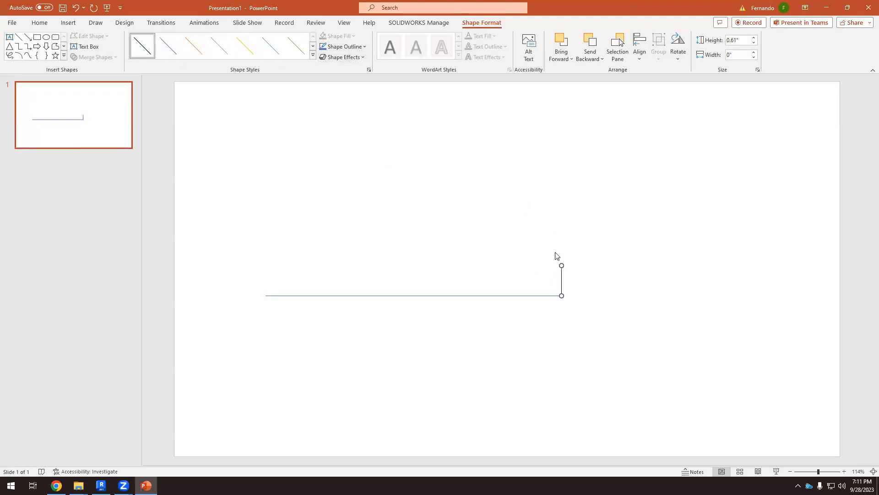
left_click(420, 193)
Draw a sloped line from near the top of the vertical line to the left end of the base line
left_click(446, 37)
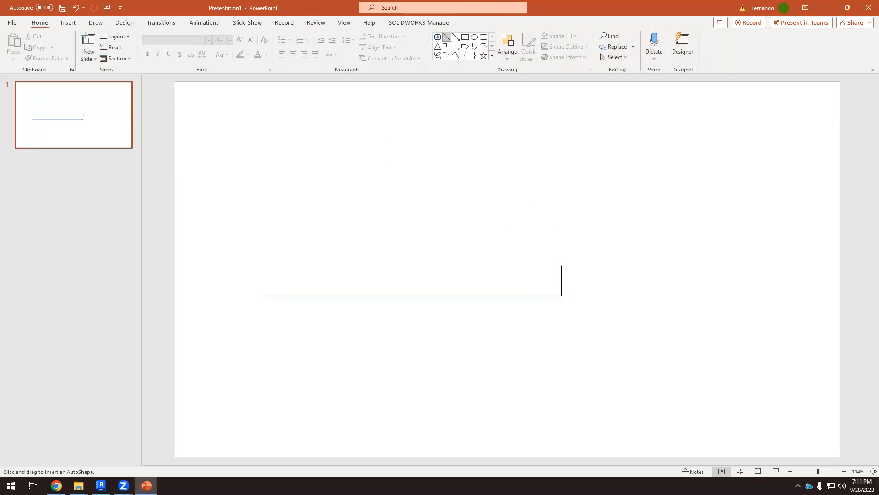
mouse_move(560, 267)
left_mouse_down()
mouse_move(612, 318)
mouse_move(378, 315)
mouse_move(265, 295)
left_mouse_up()
left_click(312, 356)
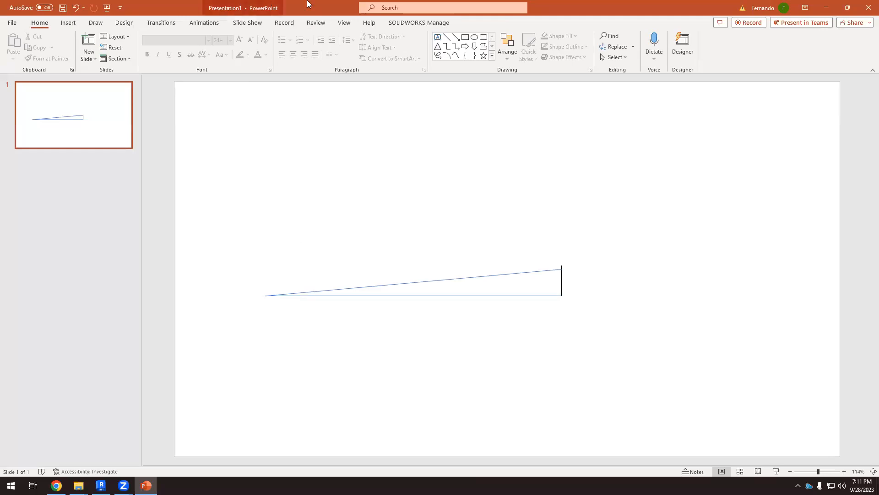
Add a text label "12" centred below the triangle's base line
left_click(68, 22)
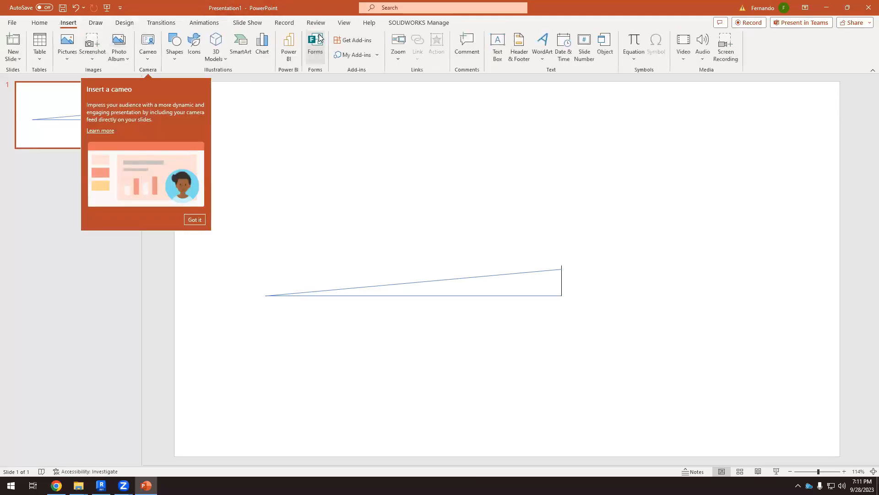
left_click(496, 55)
left_click(416, 318)
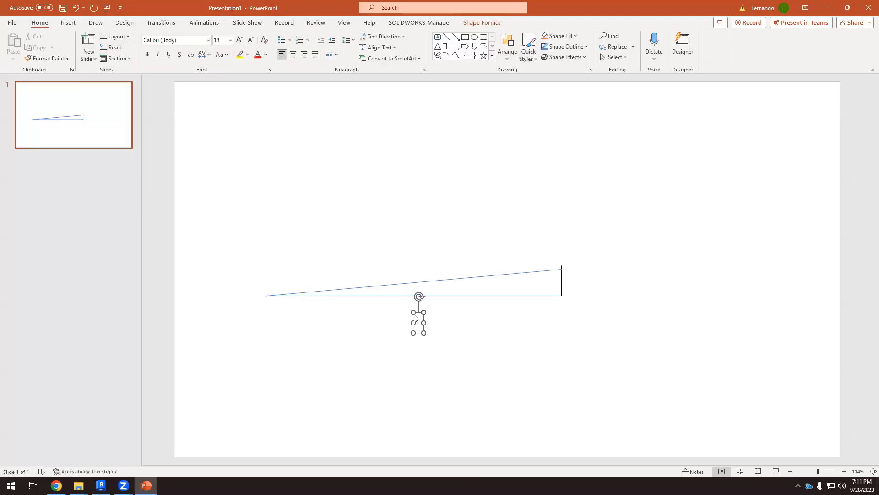
type("12")
left_click(560, 320)
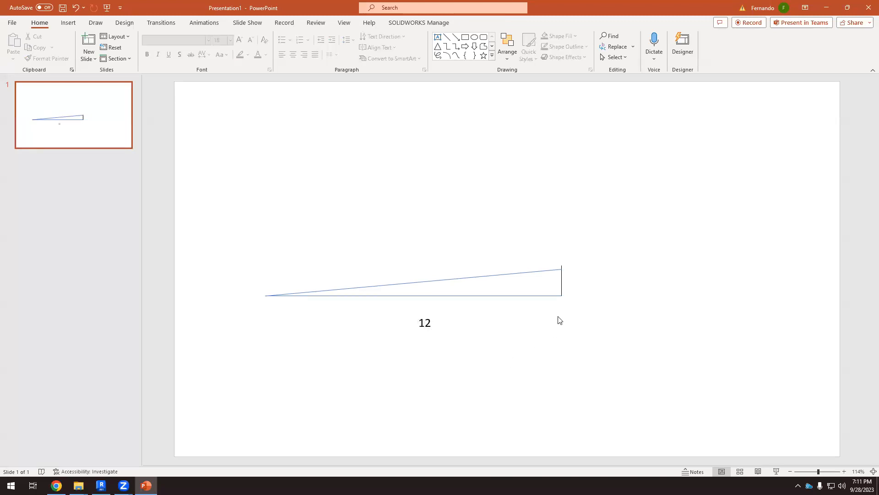
Shorten the vertical line so its top end meets the end of the sloped line
left_click(561, 278)
left_click(568, 277)
left_click(562, 275)
scroll(568, 277, "up", 5, "ctrl")
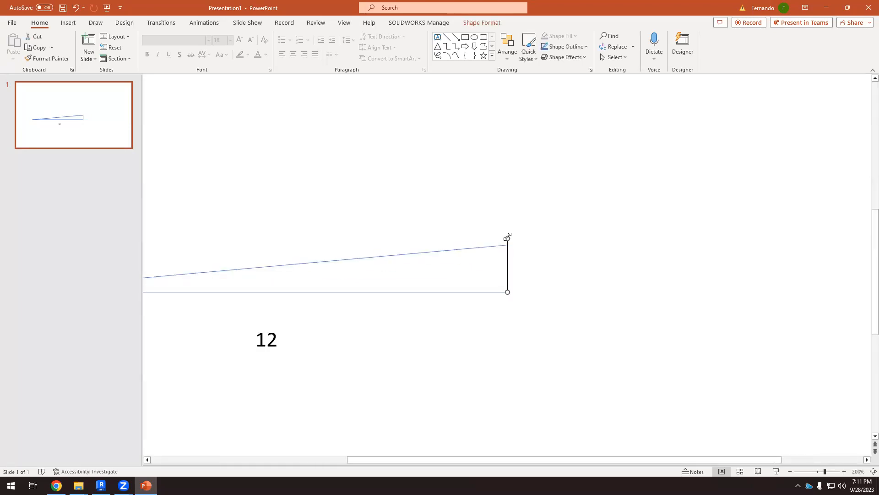
left_click(542, 283)
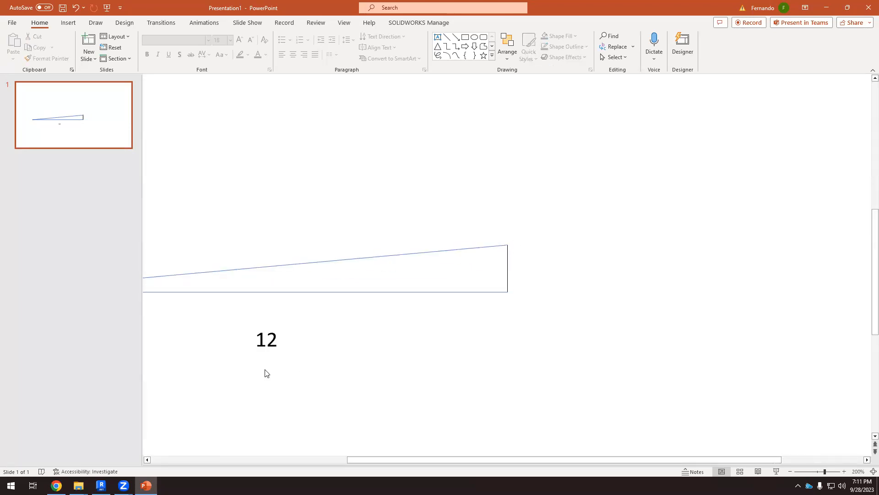
Place a copy of the 12 label beside the vertical line and change its text to "1"
left_click(274, 347)
key("Escape")
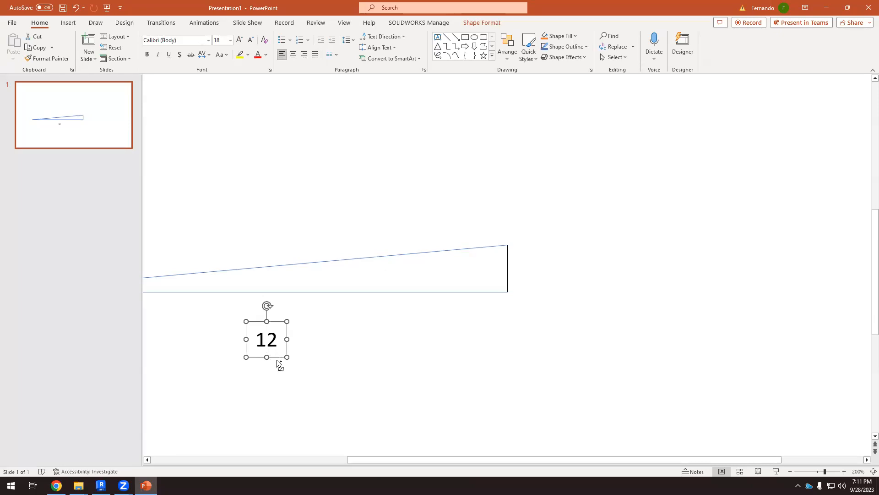
key("ctrl+c")
key("ctrl+v")
left_click_drag(289, 372, 523, 272)
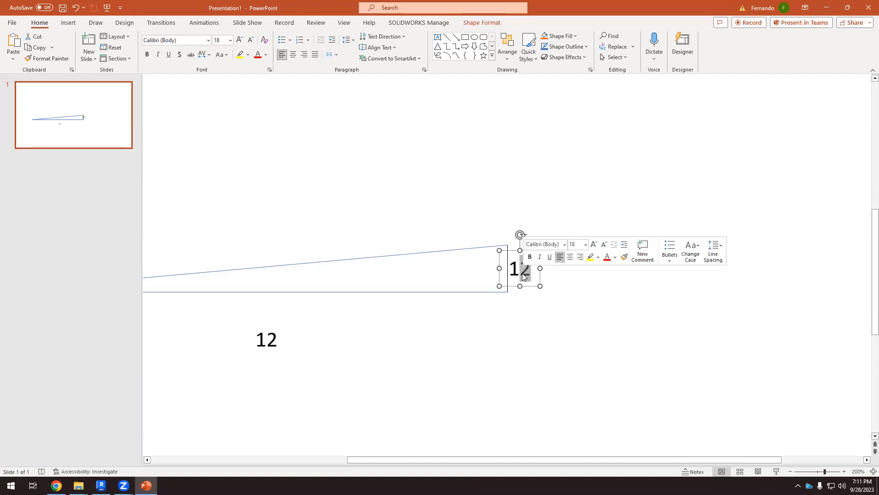
key("BackSpace")
Open the 12 label below the base line for text editing
scroll(546, 359, "down", 1)
left_click(260, 307)
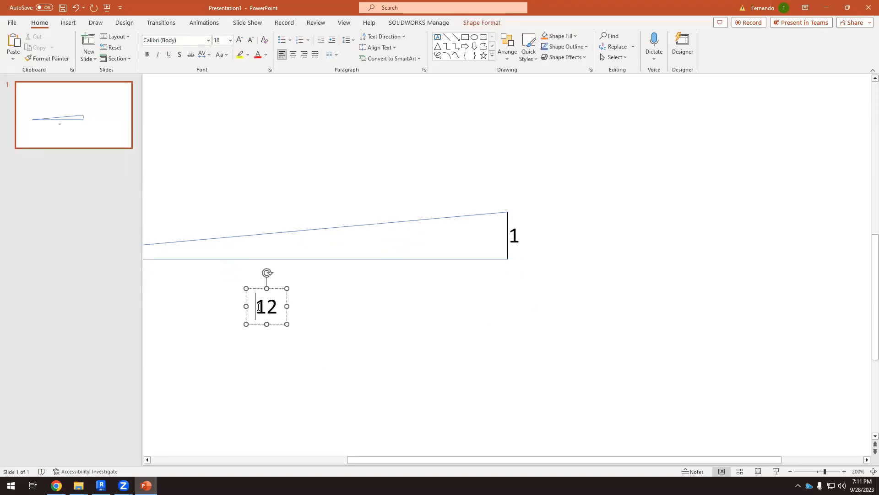
Move the "12" label up to sit just beneath the triangle's horizontal base line
left_click_drag(277, 290, 272, 266)
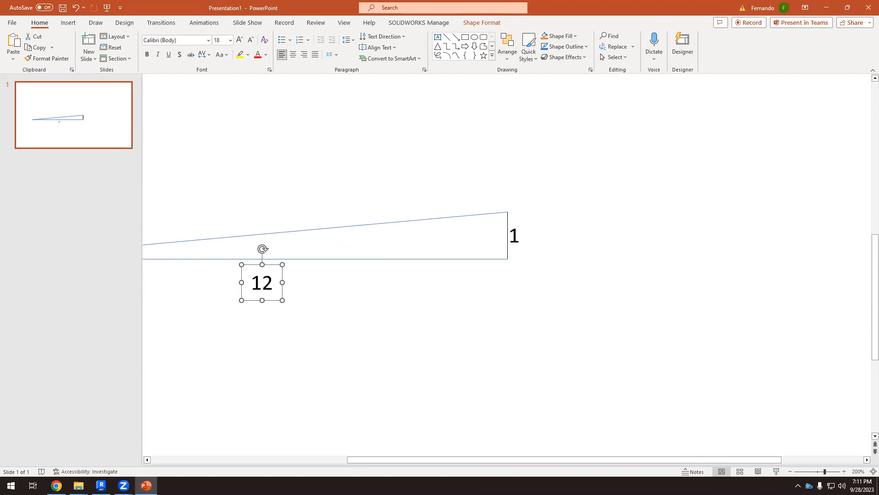
scroll(455, 330, "down", 1)
scroll(366, 306, "up", 1)
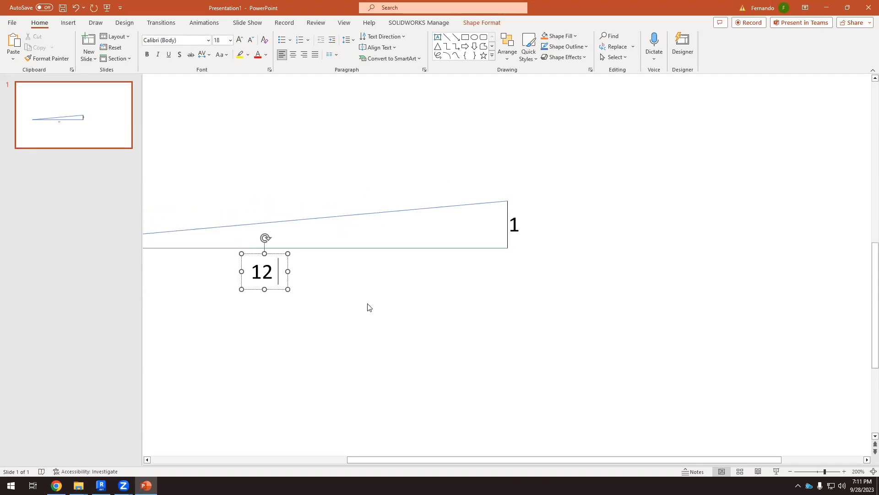
left_click(368, 306)
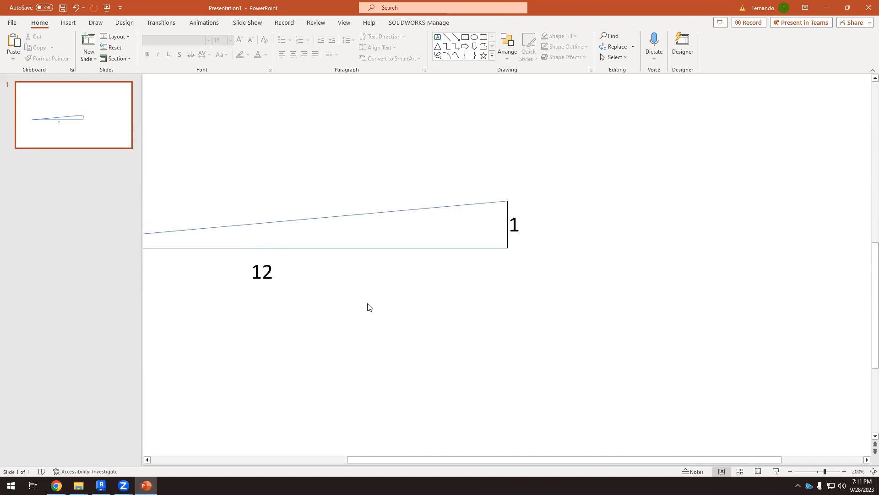
scroll(394, 312, "down", 2)
scroll(336, 308, "up", 1)
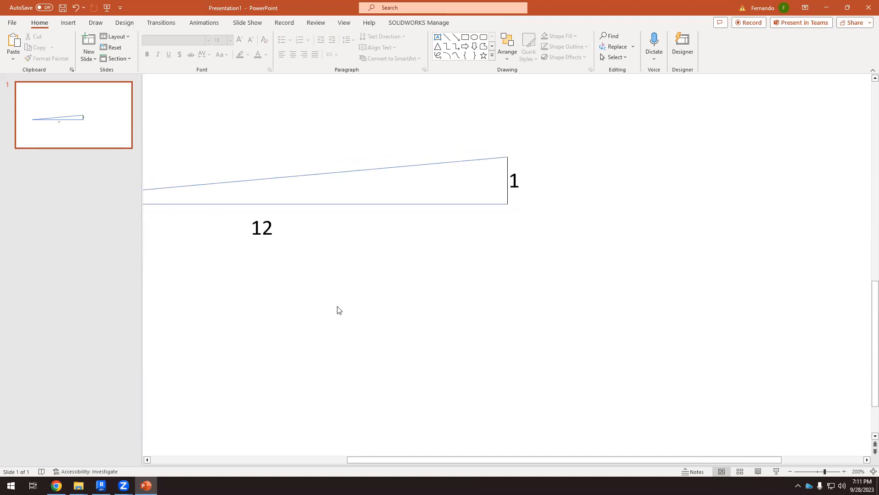
Extend the triangle's base line horizontally well past its vertical side, almost to the slide's edge
scroll(391, 313, "down", 5, "ctrl")
left_click(508, 272)
left_click_drag(559, 272, 837, 272)
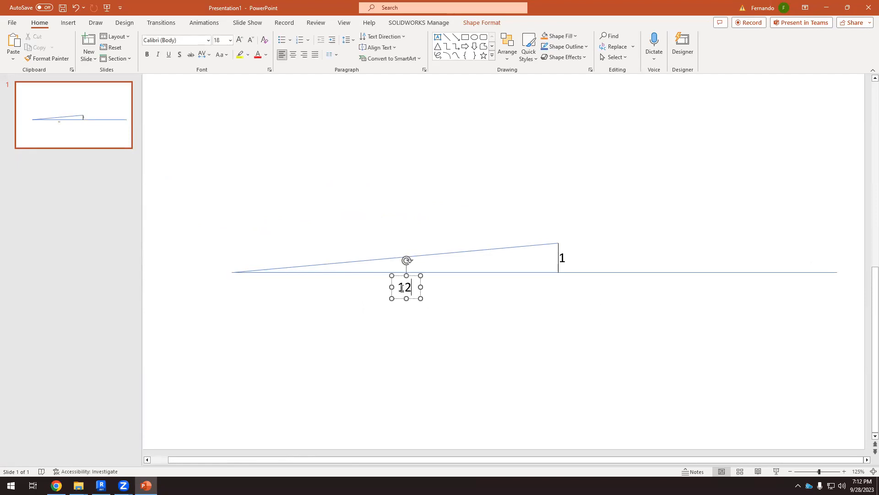
Move the "12" label to the middle of the extended base line and change its text to 30
left_click_drag(415, 298, 545, 299)
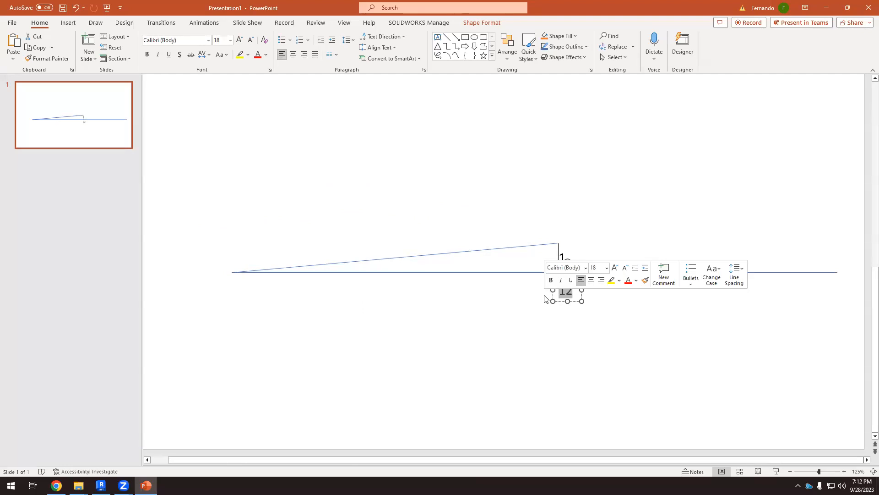
type("30")
left_click(575, 328)
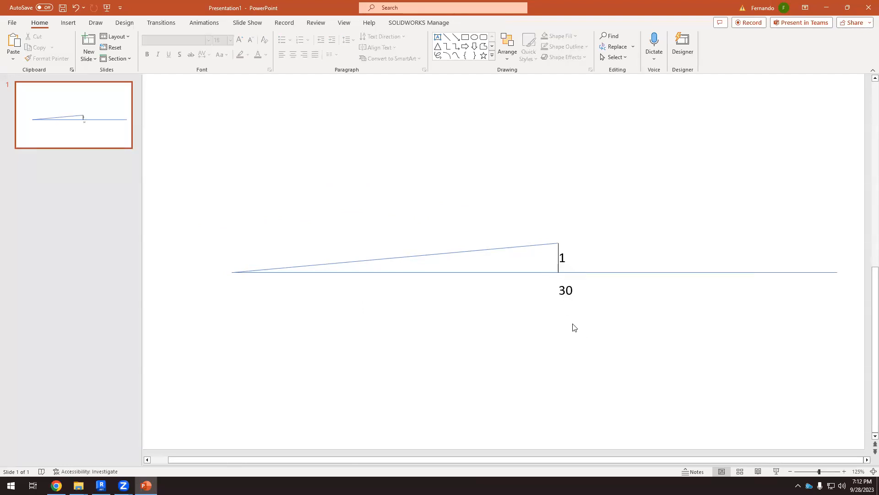
Copy the vertical line and its "1" label to the far end of the extended base line
left_click(560, 258)
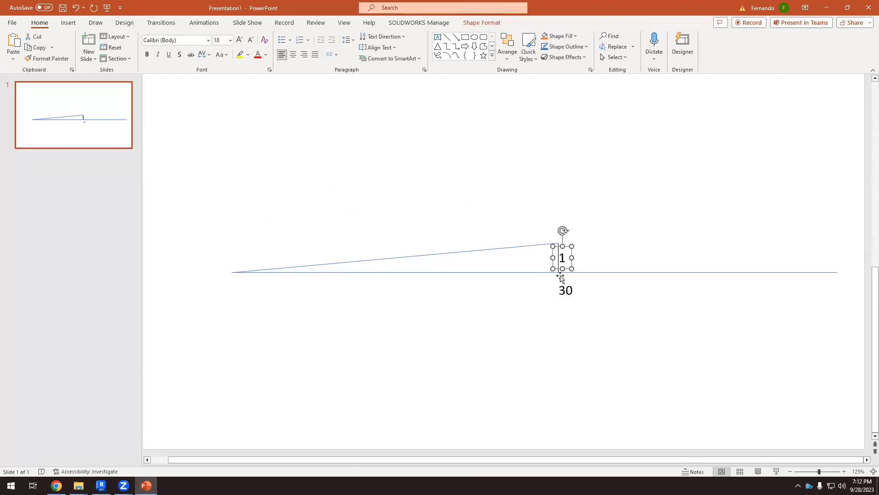
key("Escape")
left_click(561, 259)
key("Escape")
left_click_drag(546, 280, 603, 230)
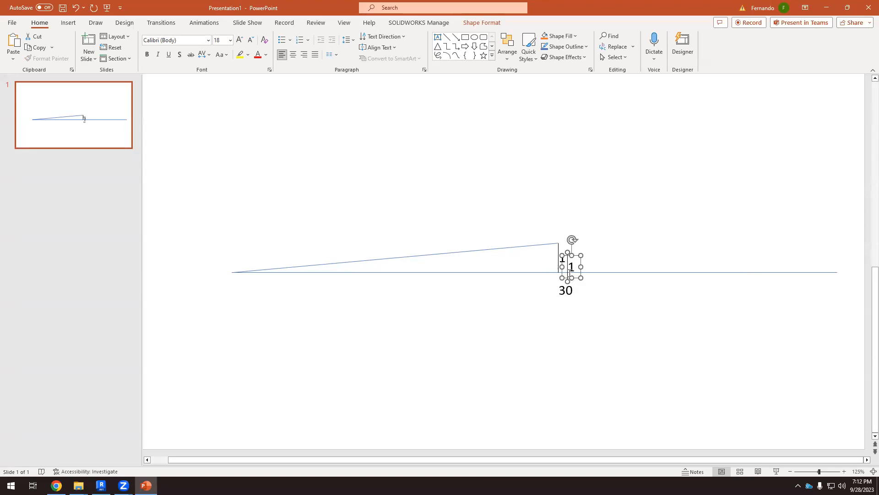
left_click_drag(577, 264, 837, 258)
left_click(831, 278)
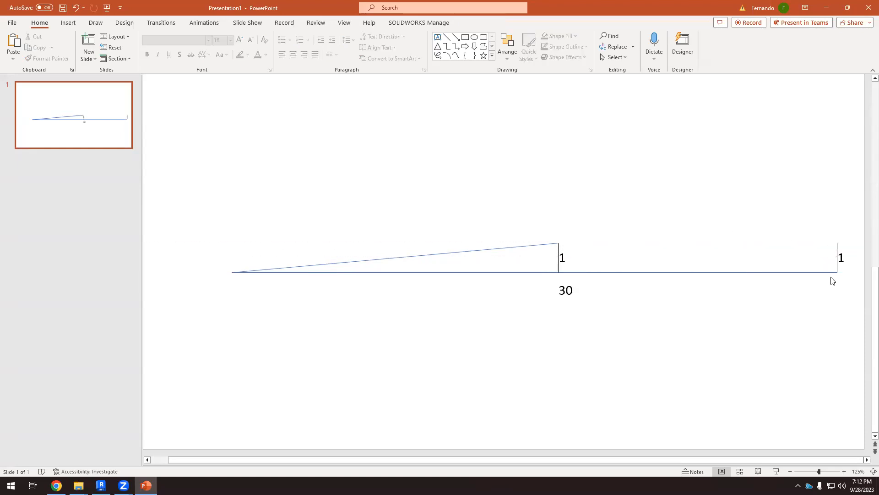
Lengthen the copied vertical line upward to about twice its height and shift its label slightly away from it
left_click(835, 247)
left_click(837, 297)
left_click(846, 260)
left_click_drag(849, 265, 855, 266)
left_click(838, 291)
left_click_drag(825, 291, 834, 215)
left_click(826, 300)
Change the label beside the taller vertical line to 2'6"
left_click(846, 260)
double_click(846, 261)
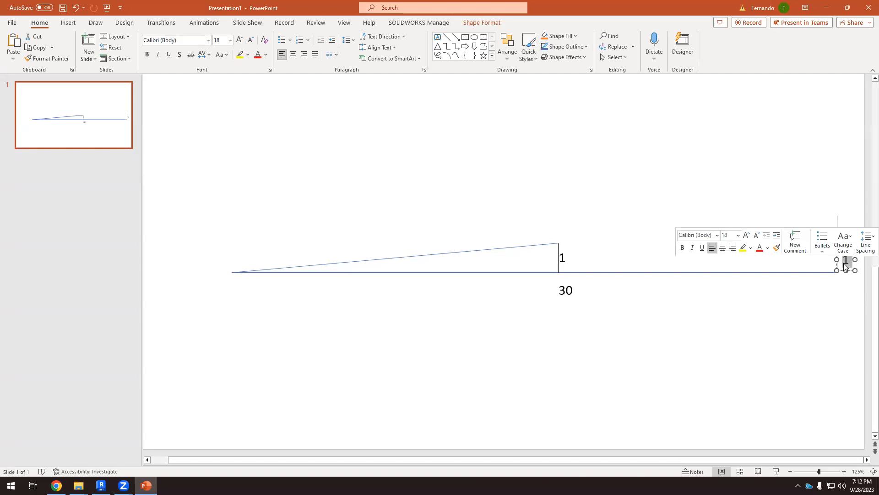
type("2'")
type("6")
type("\"")
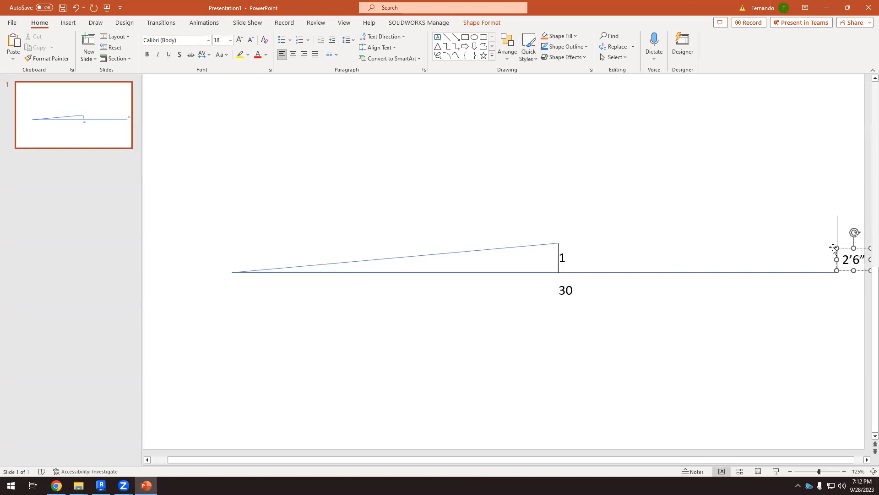
Extend the triangle's sloped line up to the top of the taller vertical line at the base's far end
left_click(814, 228)
left_click(544, 245)
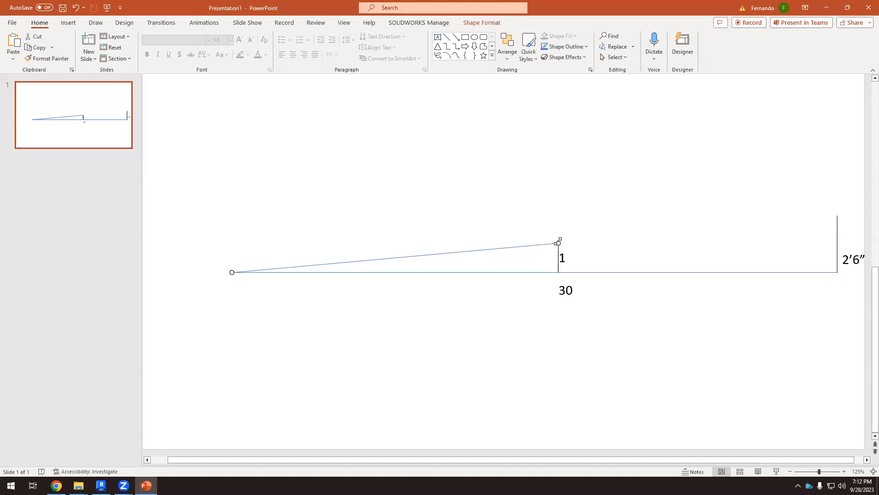
left_click_drag(558, 242, 837, 212)
left_click(768, 357)
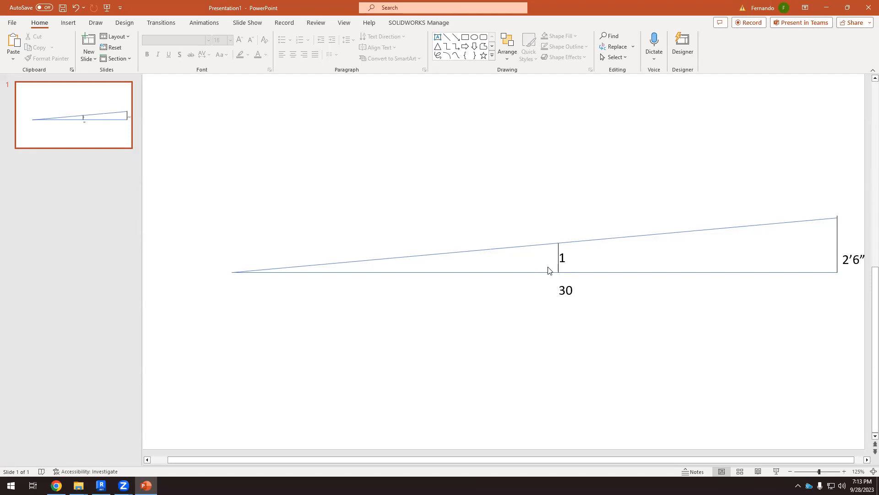
Switch to Revit and open the Site floor plan at the terrace with the angled edge
left_click(101, 485)
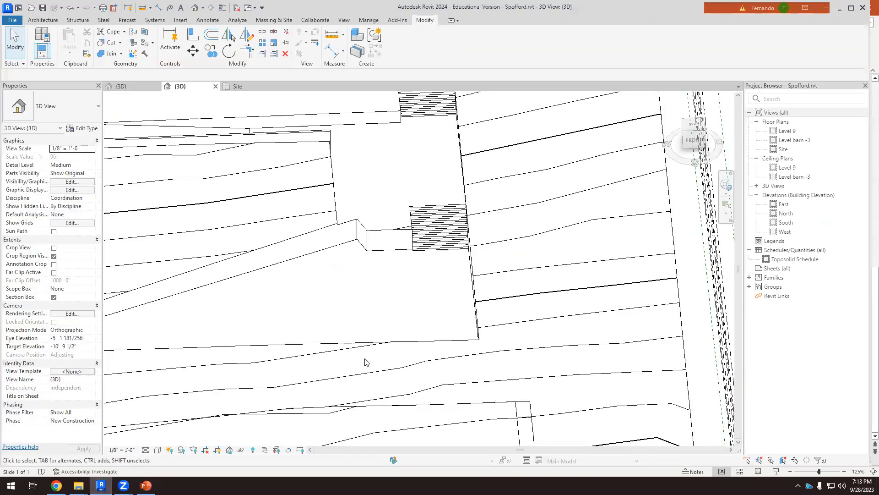
scroll(362, 303, "down", 2)
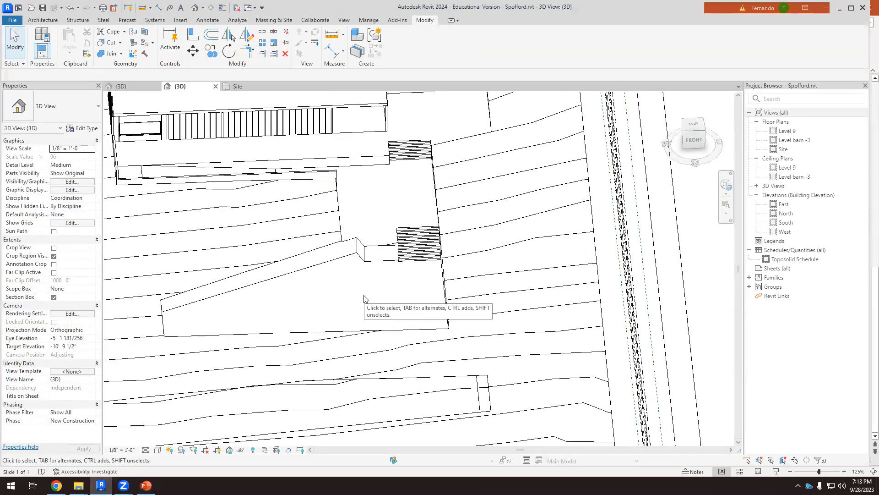
scroll(316, 316, "up", 2)
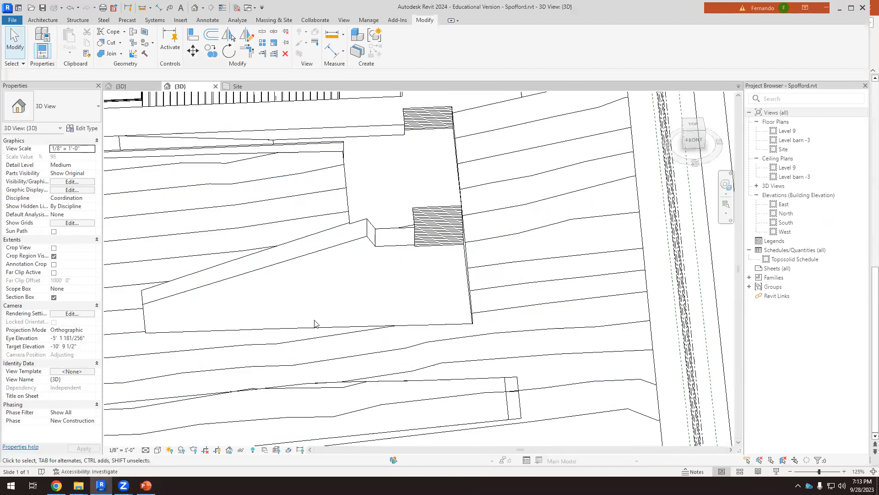
scroll(378, 218, "down", 1)
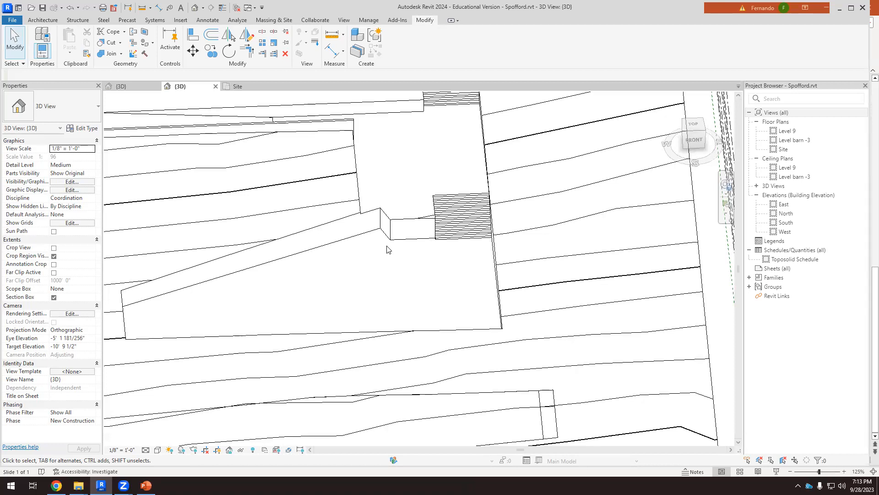
scroll(489, 308, "down", 2)
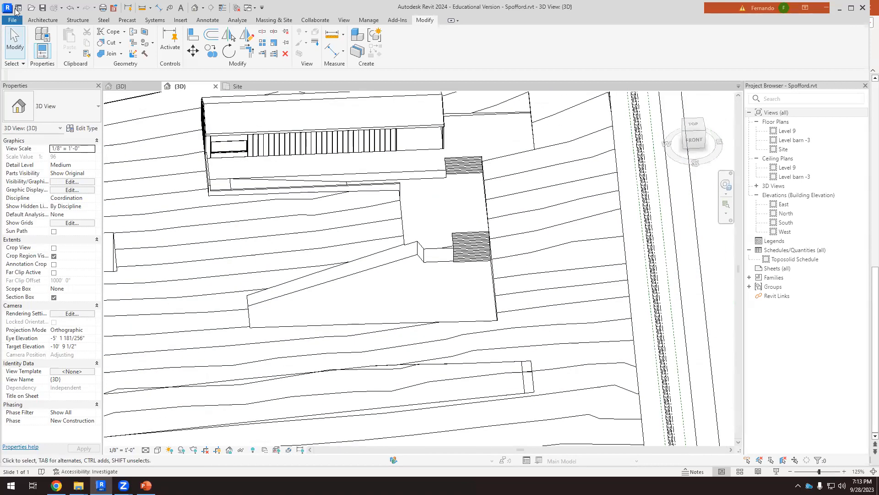
left_click(237, 86)
scroll(390, 254, "up", 2)
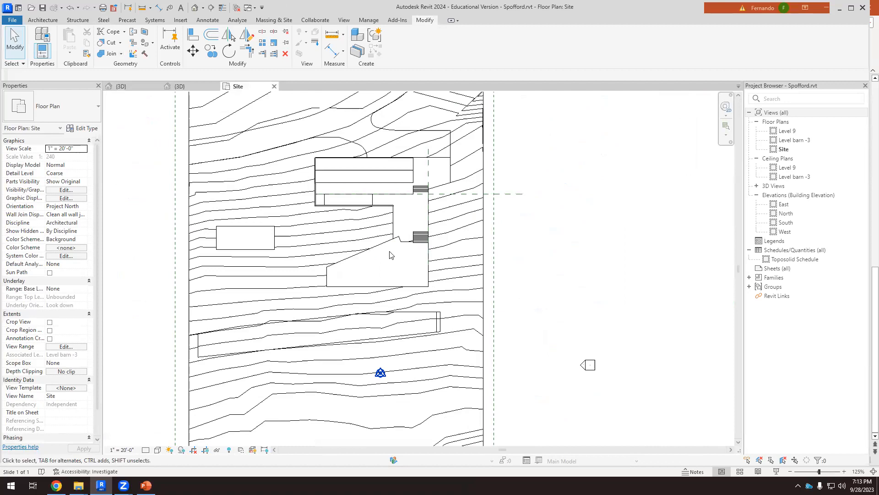
scroll(390, 255, "up", 1)
scroll(364, 256, "up", 2)
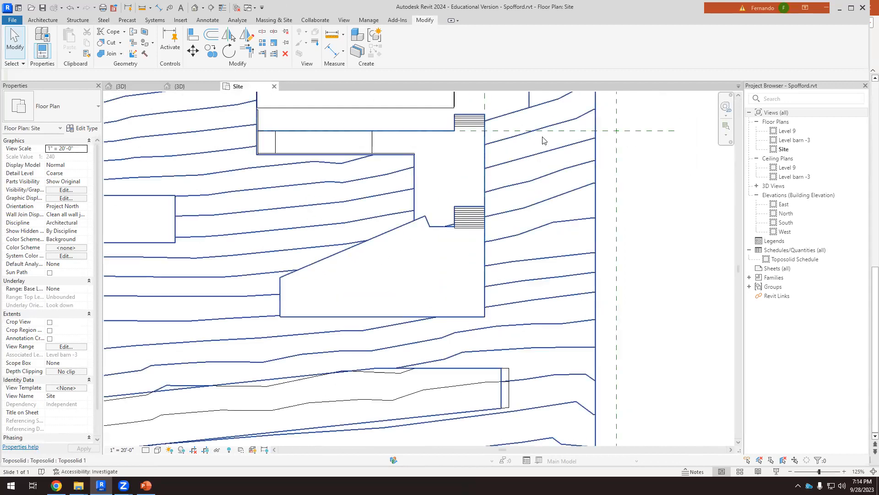
left_click(609, 131)
left_click(680, 200)
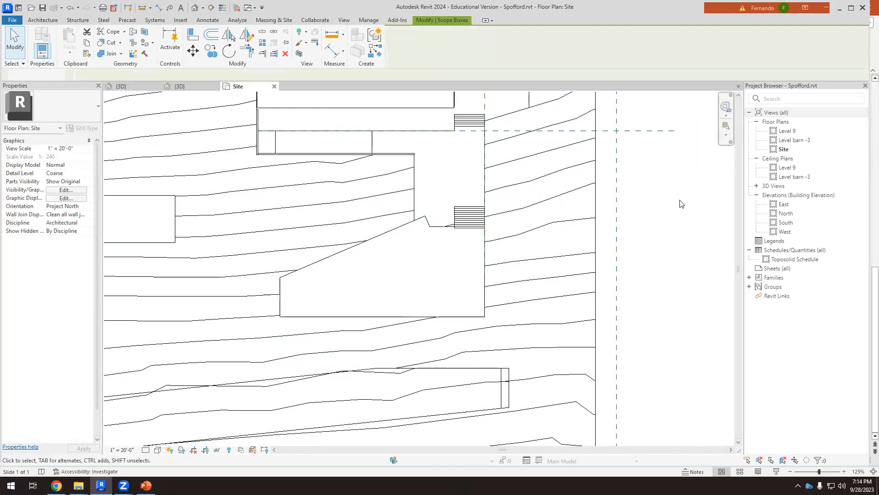
Draw a reference plane along the terrace's angled edge, running past the edge's lower end
left_click(40, 21)
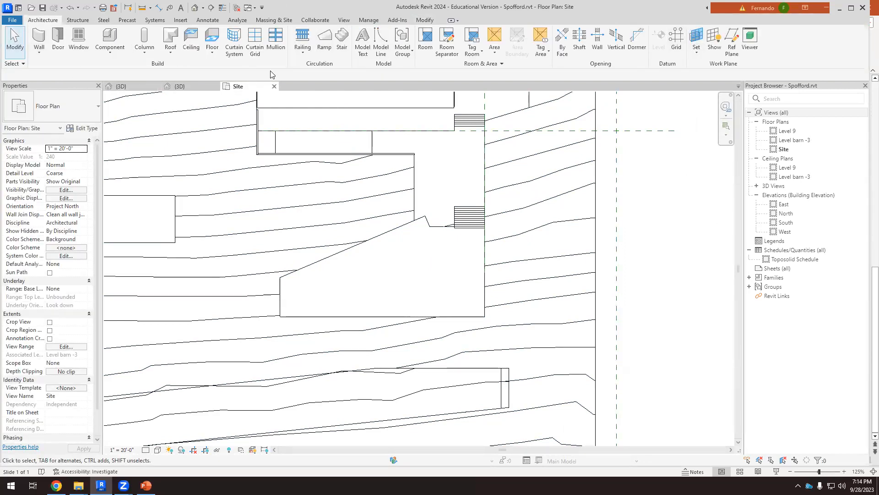
left_click(732, 43)
scroll(433, 210, "up", 4)
left_click(430, 202)
scroll(498, 185, "down", 7)
scroll(334, 251, "up", 7)
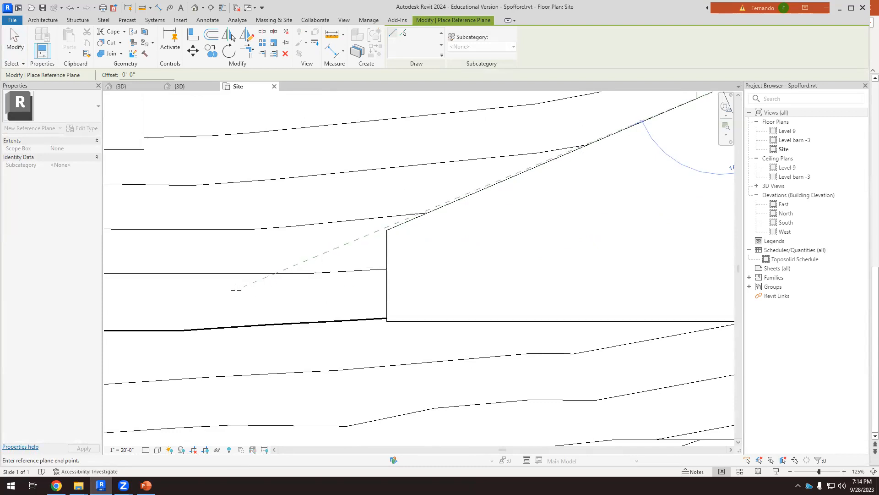
left_click(218, 300)
Name the angled reference plane RAPM ANGLE
left_click(238, 293)
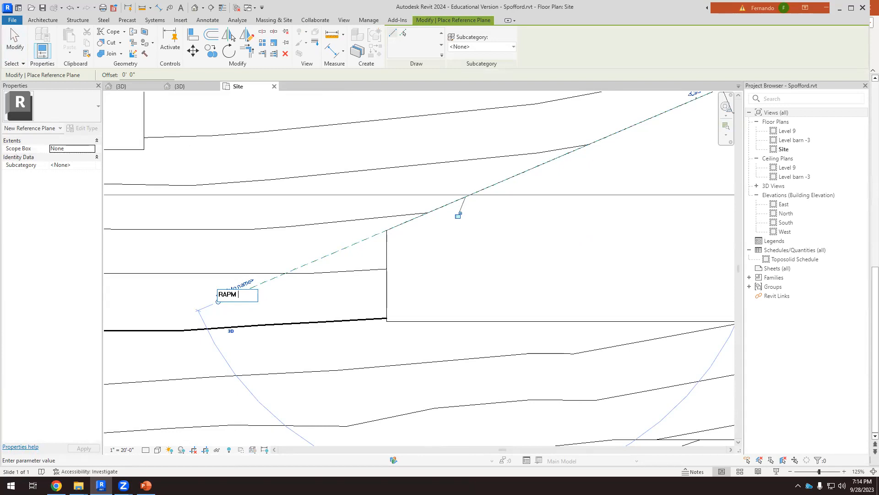
type("RAPM ANGLE")
key("Return")
scroll(220, 295, "down", 1)
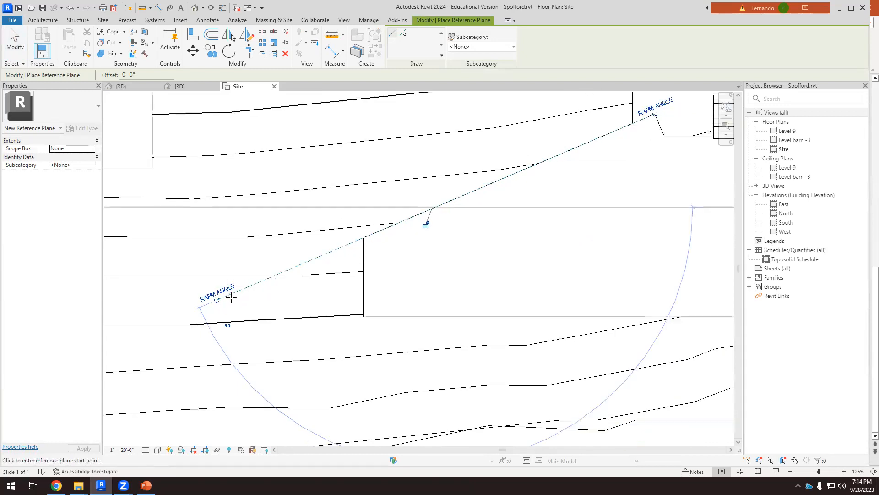
scroll(231, 298, "down", 6)
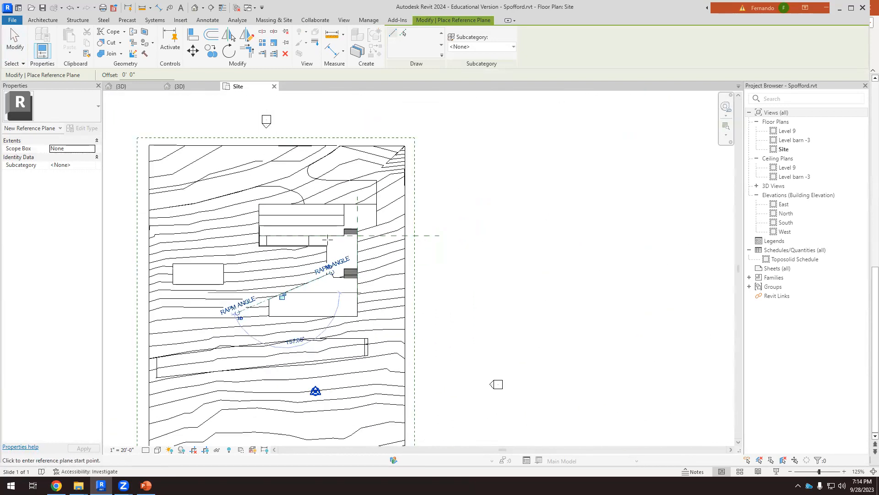
In the 3D view, pull the section box's front face back to just in front of the angled terrace
left_click(179, 86)
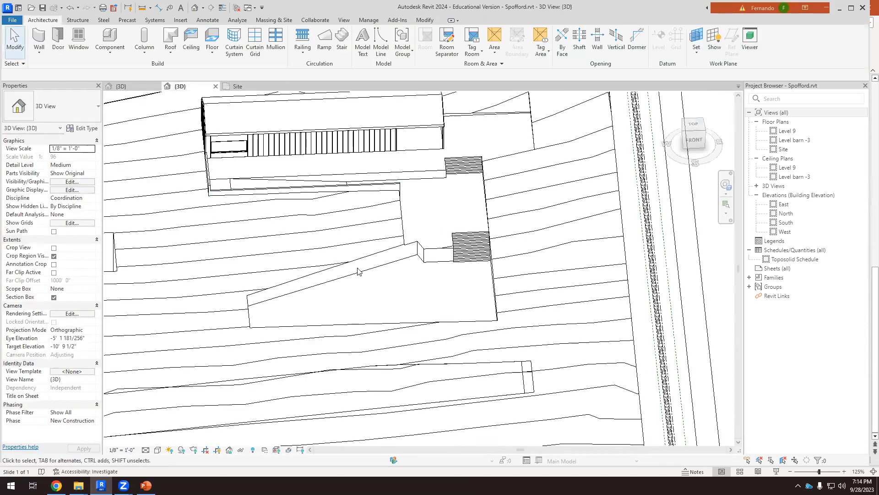
scroll(362, 275, "down", 5)
middle_click_drag(390, 305, 451, 306, "shift")
left_click(602, 337)
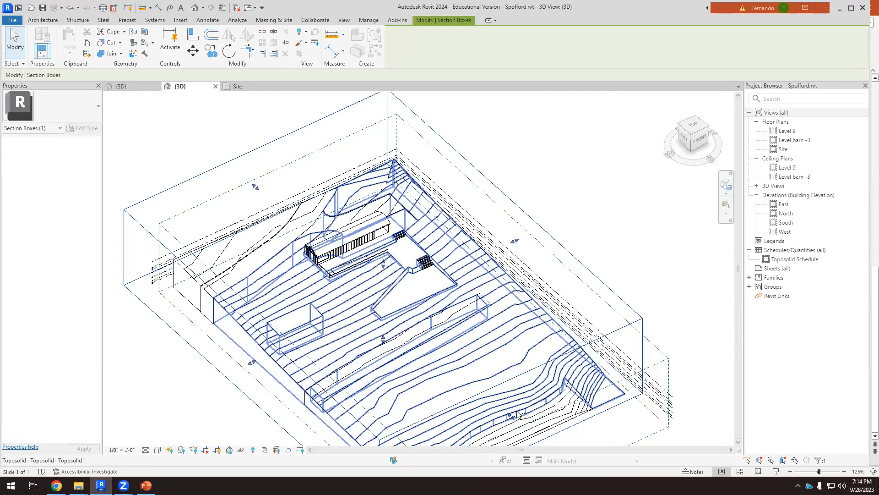
left_click_drag(510, 418, 394, 307)
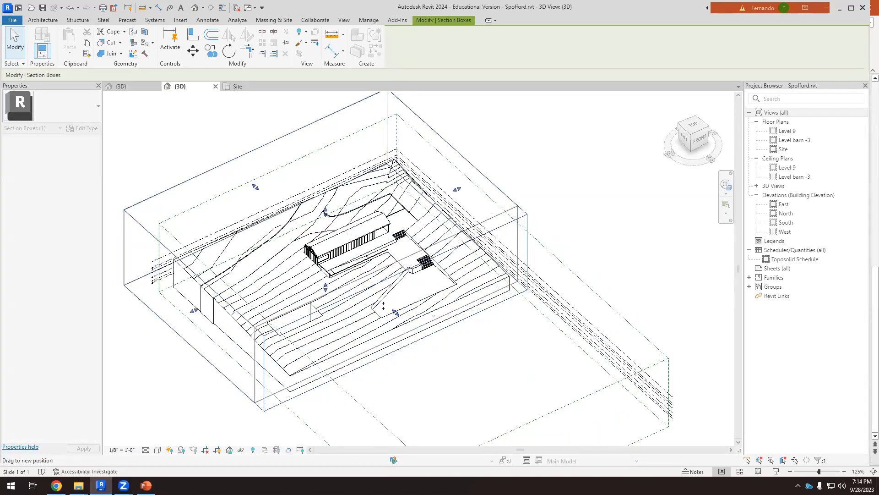
scroll(387, 334, "up", 4)
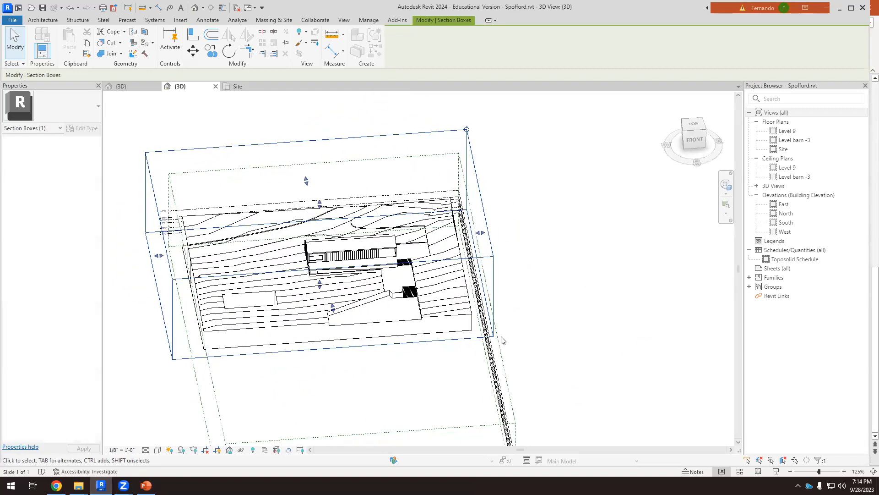
key("Escape")
Start an in-place model in the Toposolid category at the terrace's angled edge, keeping the suggested name
scroll(378, 332, "up", 3)
middle_click_drag(378, 333, 420, 279, "shift")
scroll(340, 279, "up", 2)
scroll(375, 271, "up", 1)
scroll(453, 213, "up", 4)
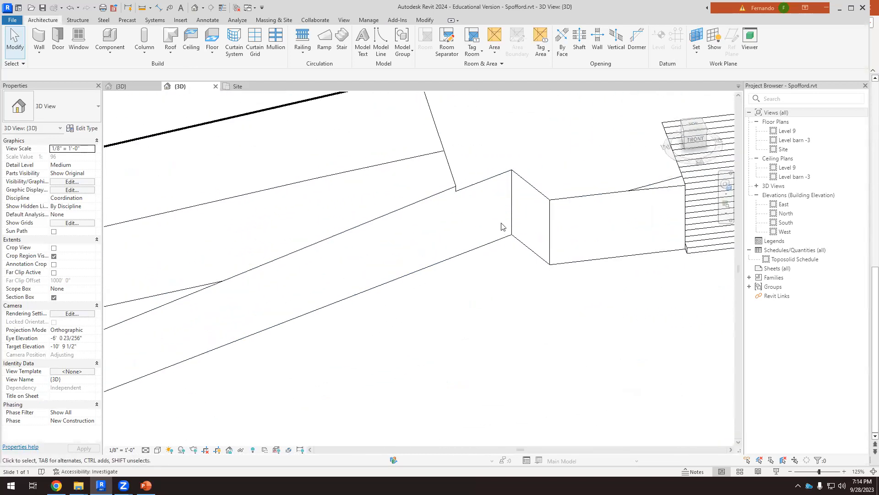
middle_click_drag(494, 190, 492, 190, "shift")
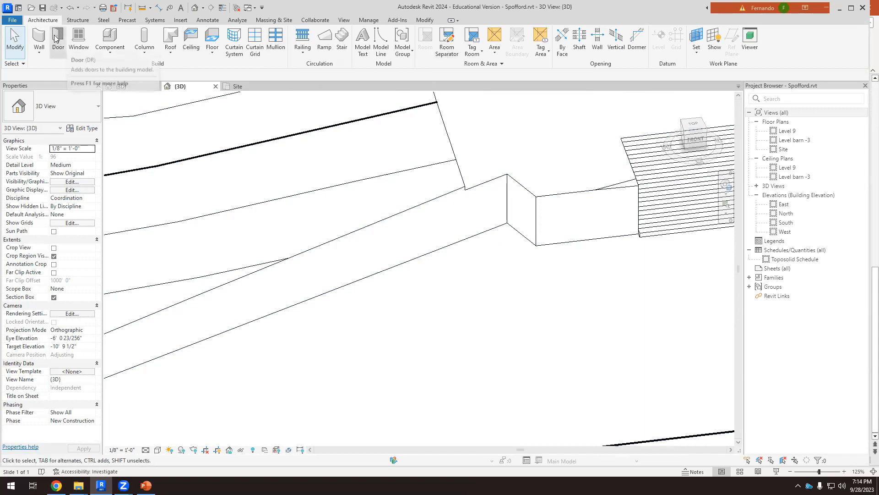
left_click(110, 52)
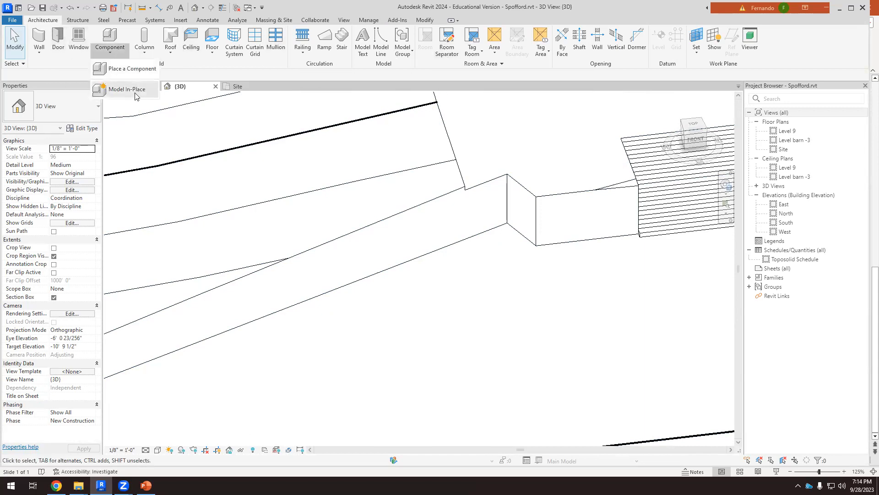
left_click(137, 89)
left_click_drag(499, 190, 499, 257)
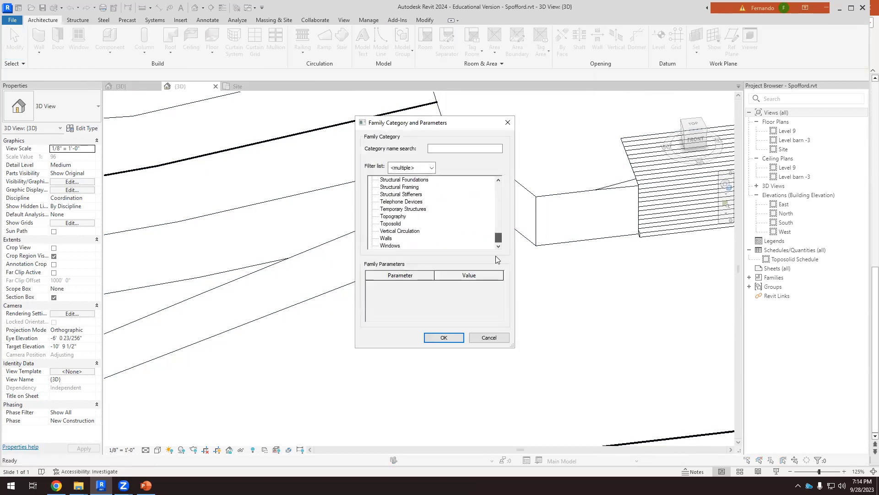
double_click(393, 224)
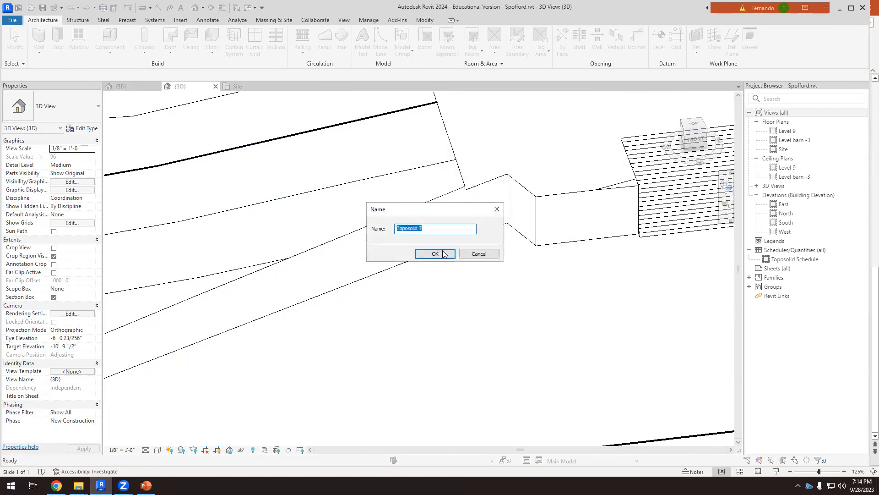
left_click(442, 253)
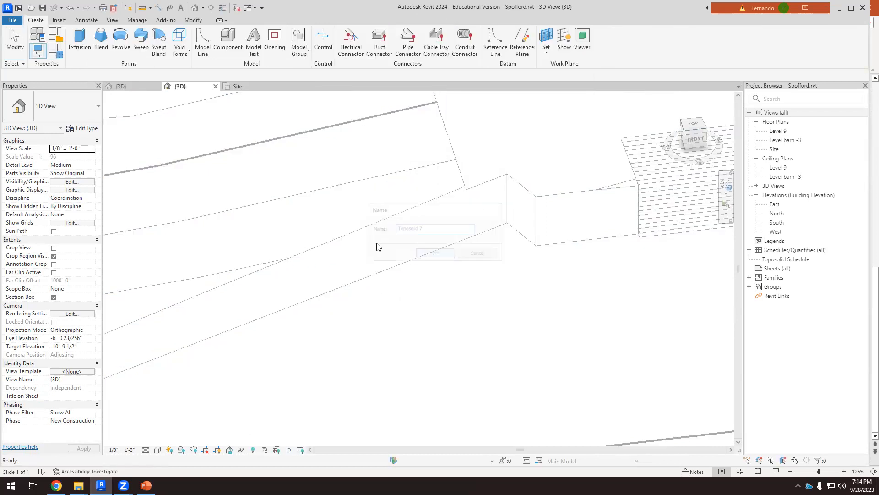
Start an extrusion and set its work plane to the reference plane RAPM ANGLE
left_click(80, 39)
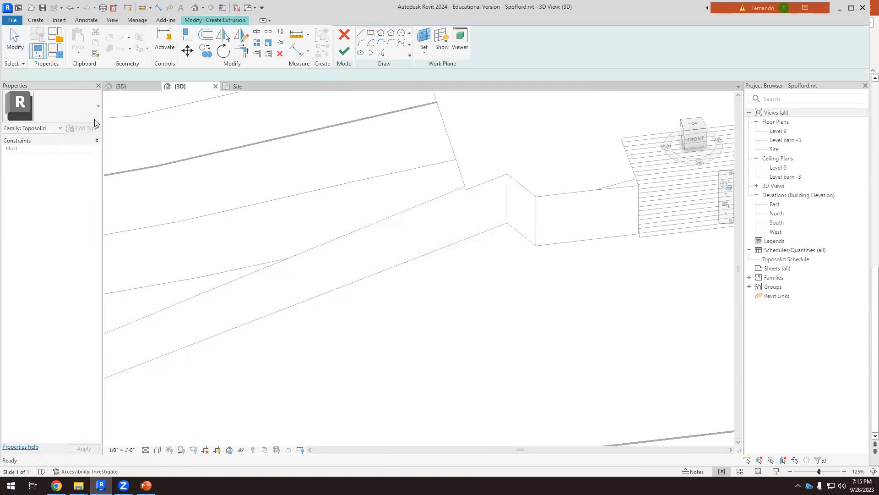
left_click(424, 54)
left_click(446, 68)
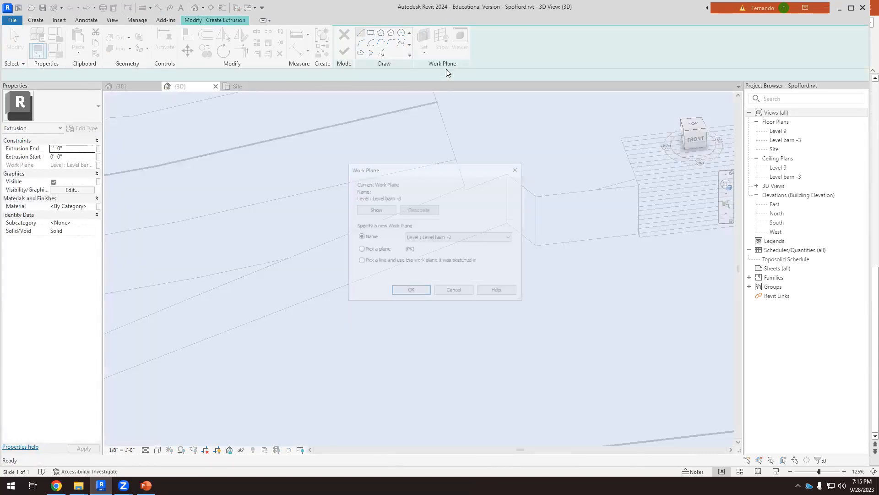
left_click(481, 237)
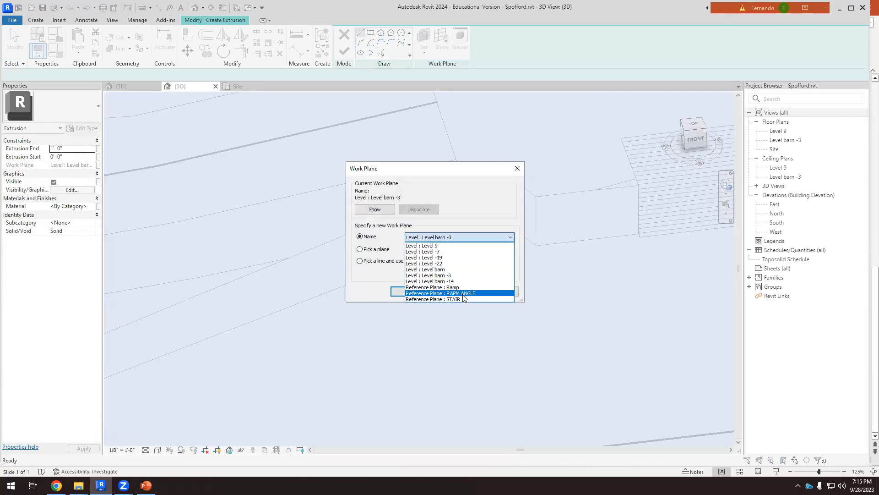
left_click(462, 294)
left_click(416, 292)
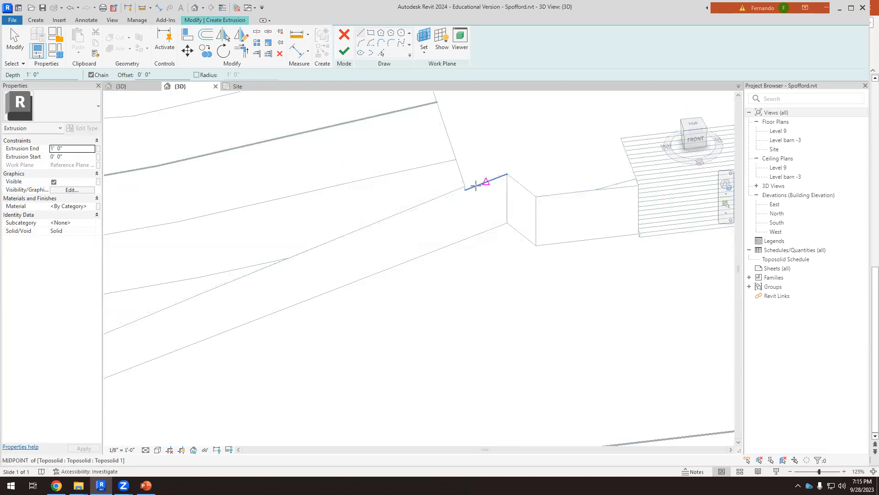
Sketch the upper ramp triangle from the terrace's top corner with a 2'-6" vertical drop, a 30'-0" horizontal run and a closing slope
scroll(505, 176, "up", 2)
left_click(507, 169)
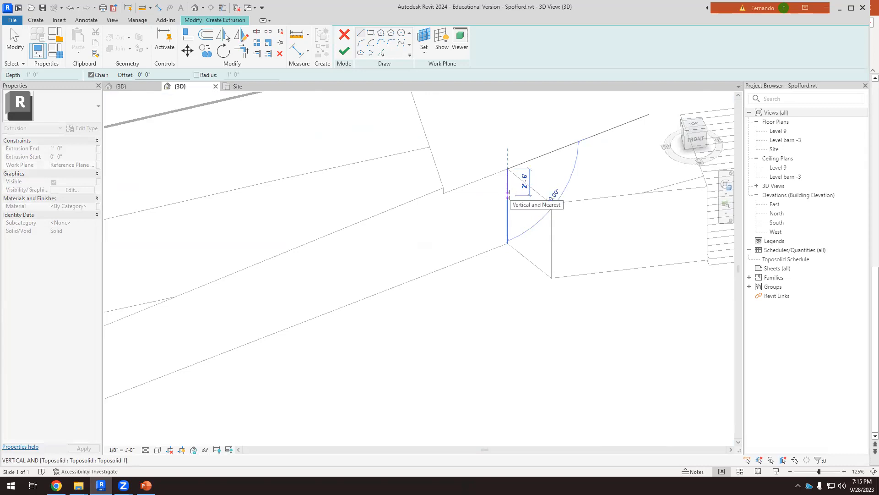
left_click(508, 195)
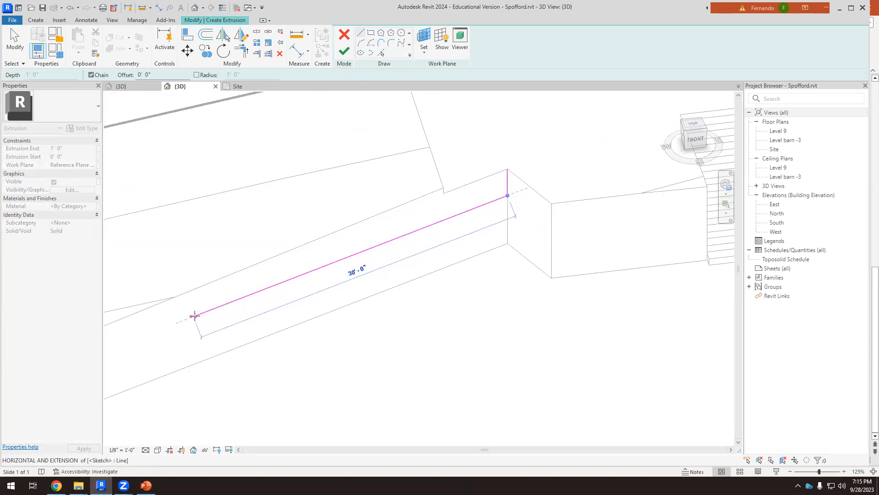
left_click(194, 315)
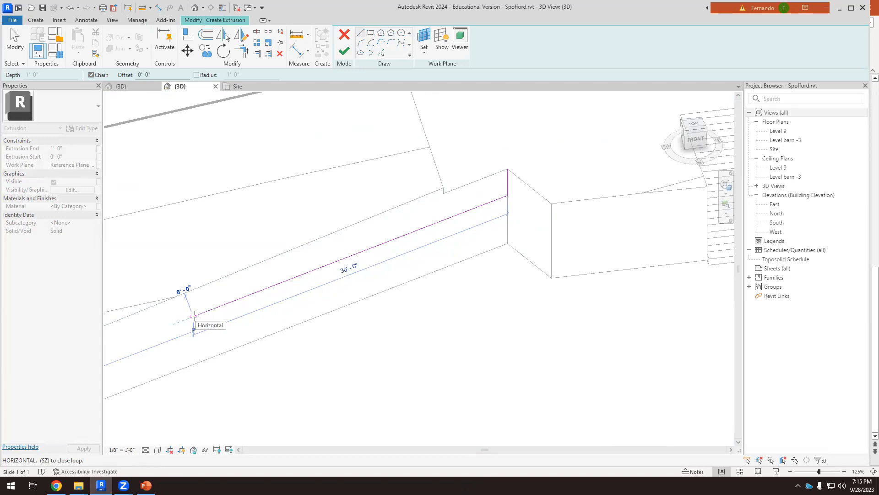
left_click(507, 169)
scroll(505, 177, "up", 2)
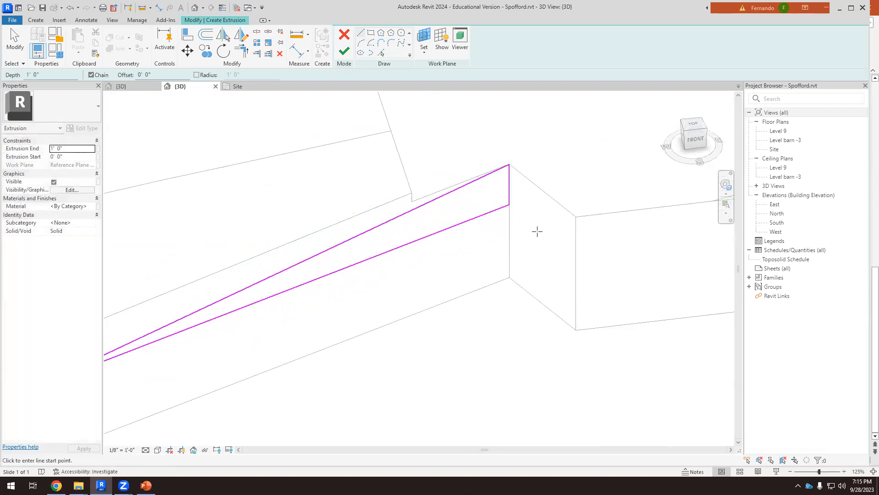
Draw a short horizontal landing line continuing outward from the foot of the upper ramp slope
scroll(515, 254, "down", 3)
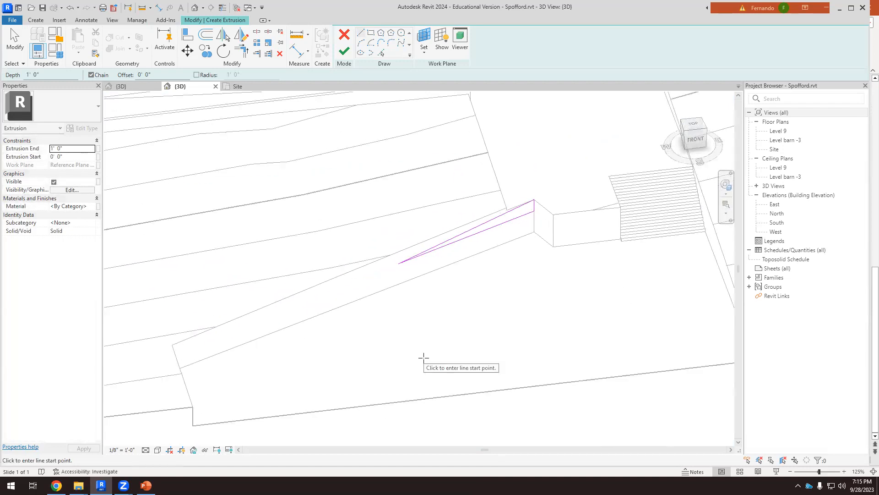
scroll(389, 252, "up", 4)
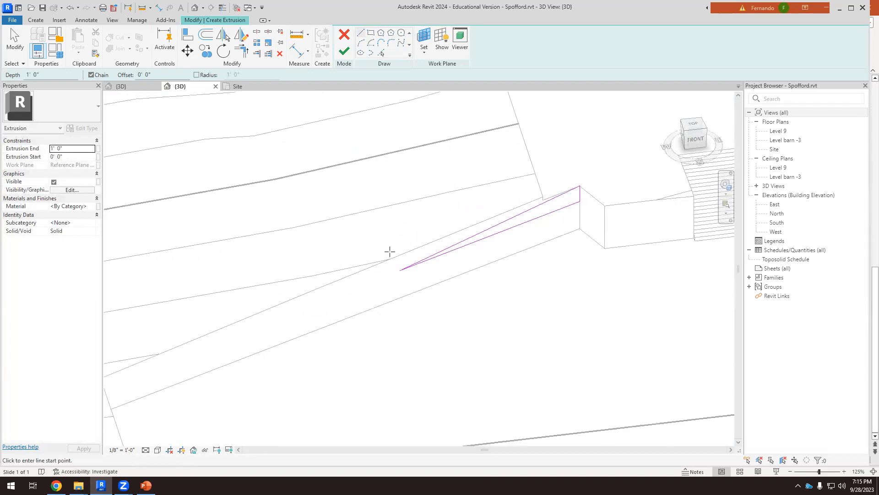
left_click(402, 276)
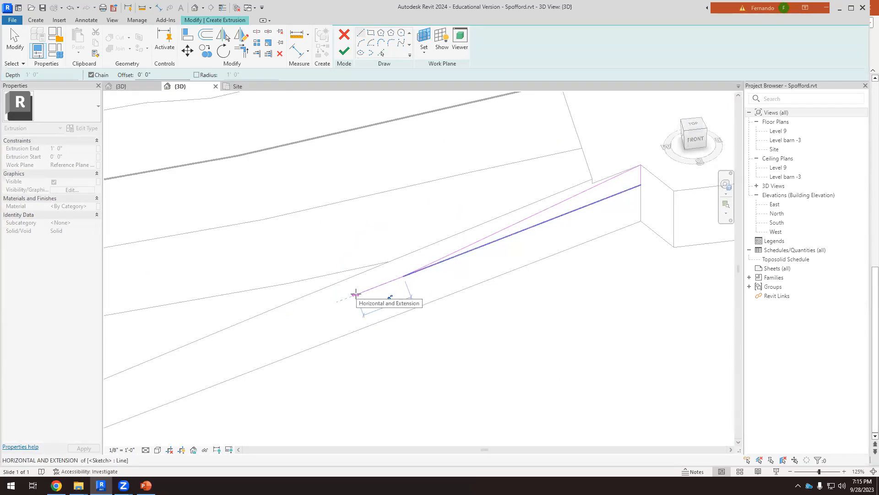
left_click(356, 294)
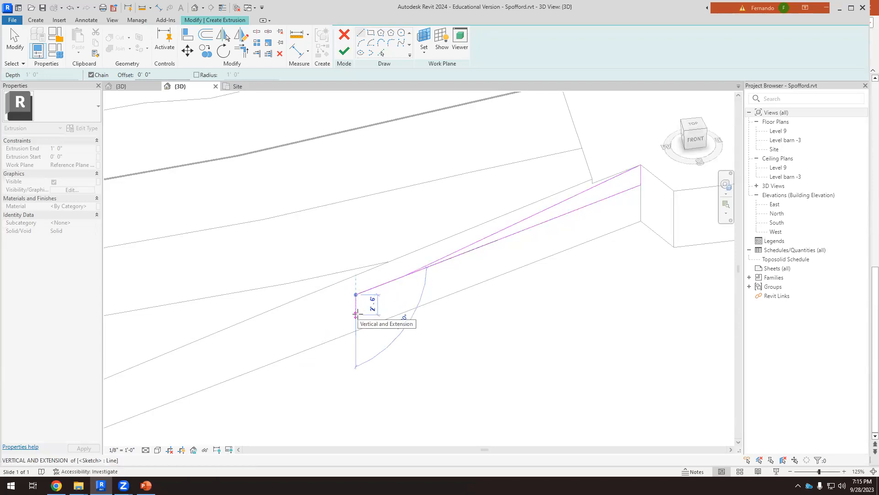
Sketch the lower ramp triangle from the landing's end with a 2'-6" drop, a 30'-0" horizontal run and a closing slope
left_click(356, 314)
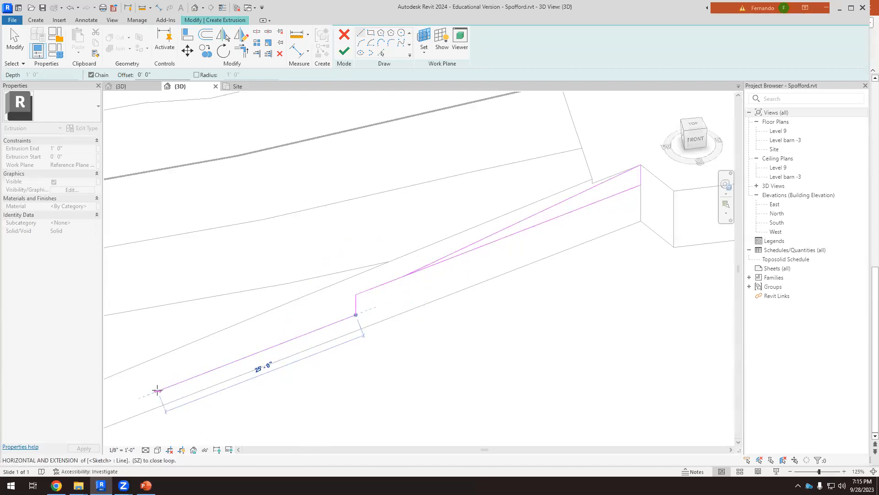
left_click(118, 405)
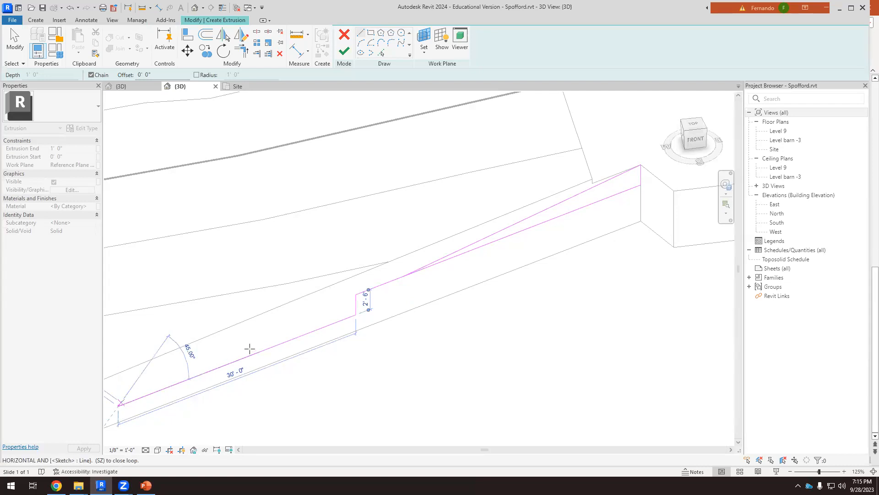
left_click(356, 297)
scroll(485, 298, "down", 3)
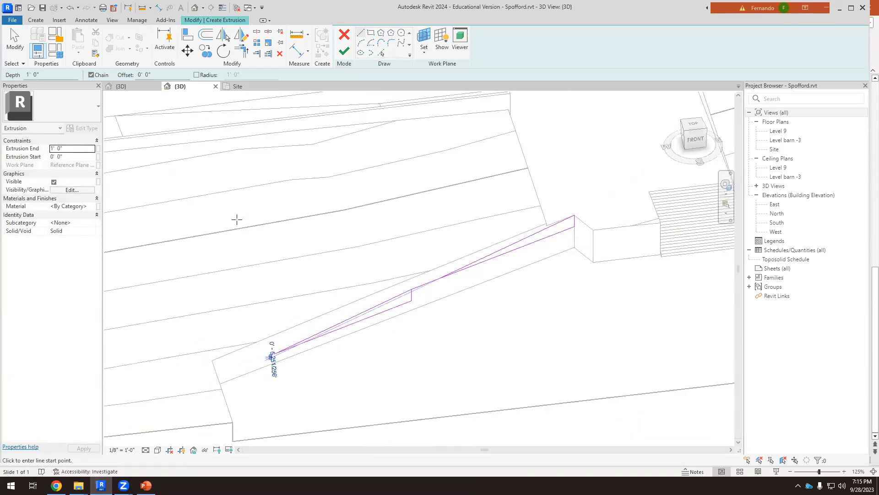
left_click(14, 40)
scroll(395, 369, "up", 1)
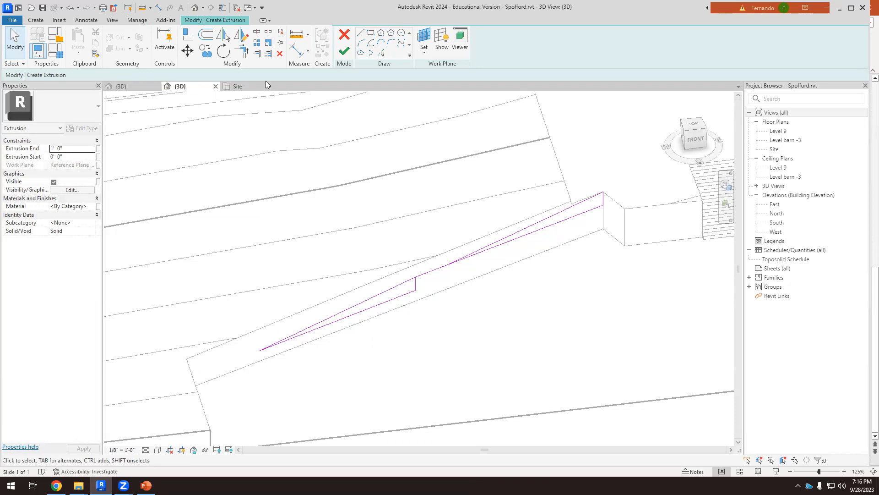
Draw a horizontal landing line from the lower slope's foot, then a vertical line about 2'-0" down to the terrace wall's base edge
left_click(360, 34)
scroll(252, 362, "up", 3)
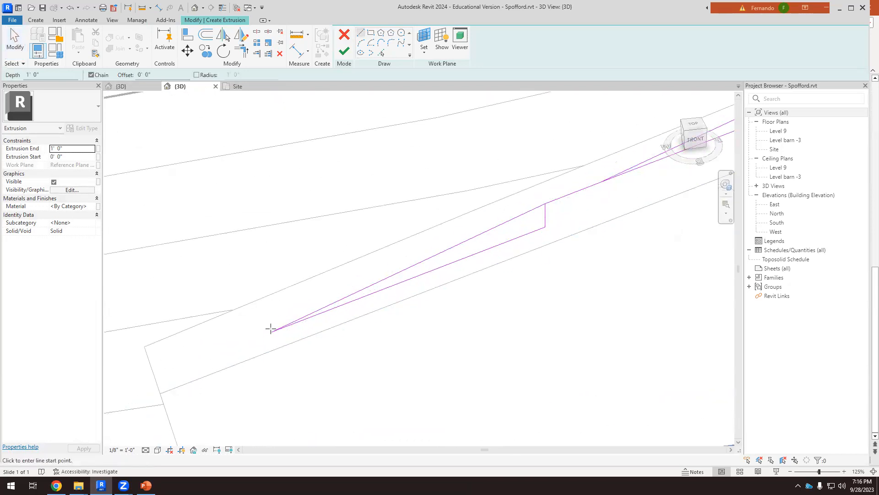
left_click(272, 332)
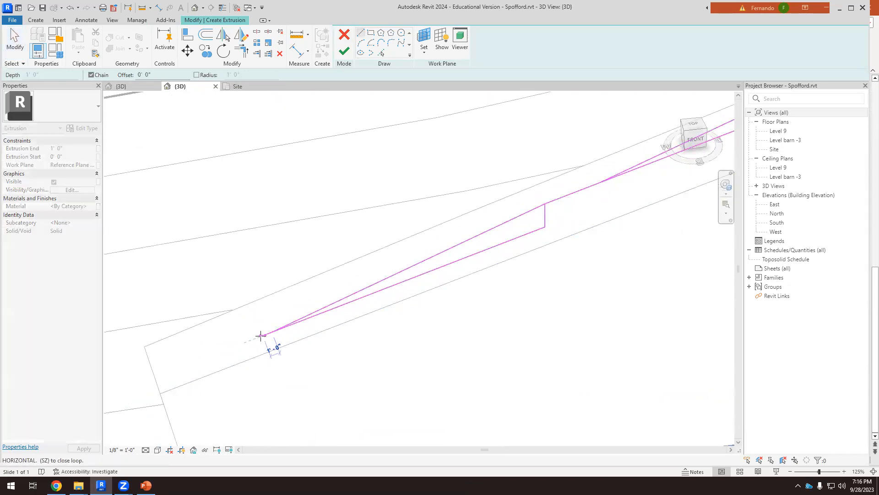
left_click(217, 353)
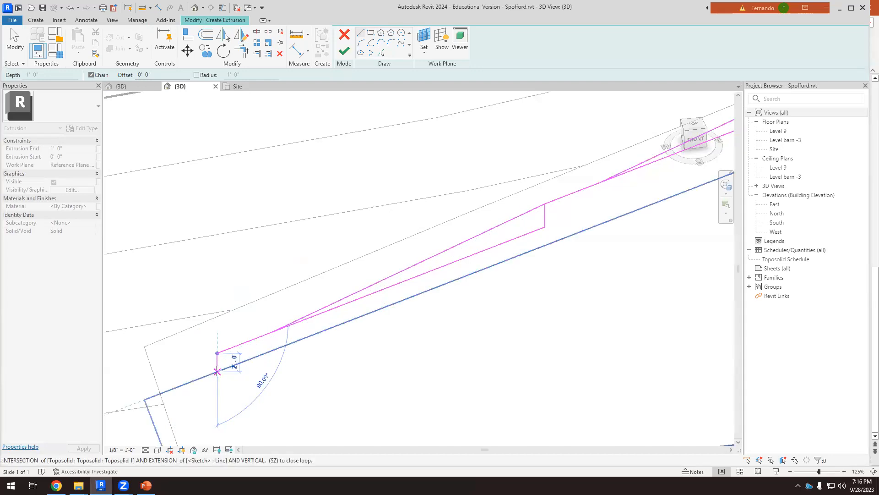
left_click(217, 371)
Draw the profile's bottom line along the base edge to the terrace's corner below the ramp's high end
scroll(209, 371, "down", 6)
scroll(514, 271, "up", 1)
scroll(514, 271, "up", 2)
left_click(489, 253)
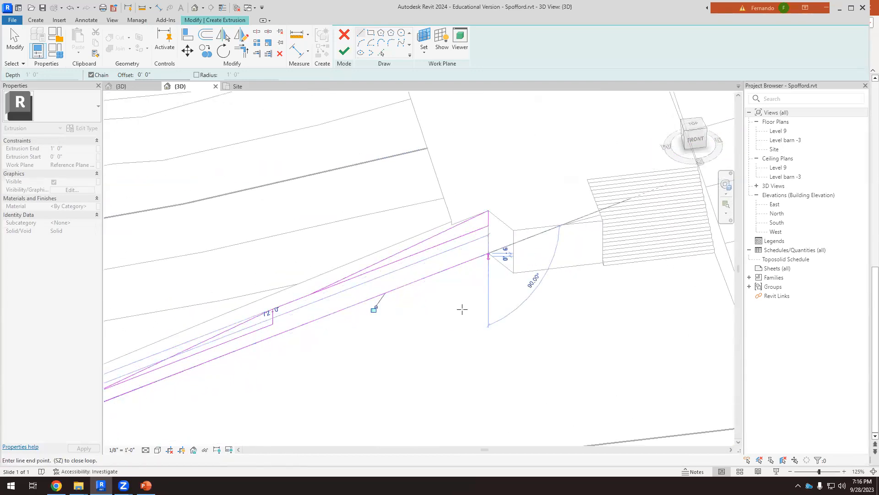
key("Escape")
key("Escape")
scroll(466, 303, "down", 2)
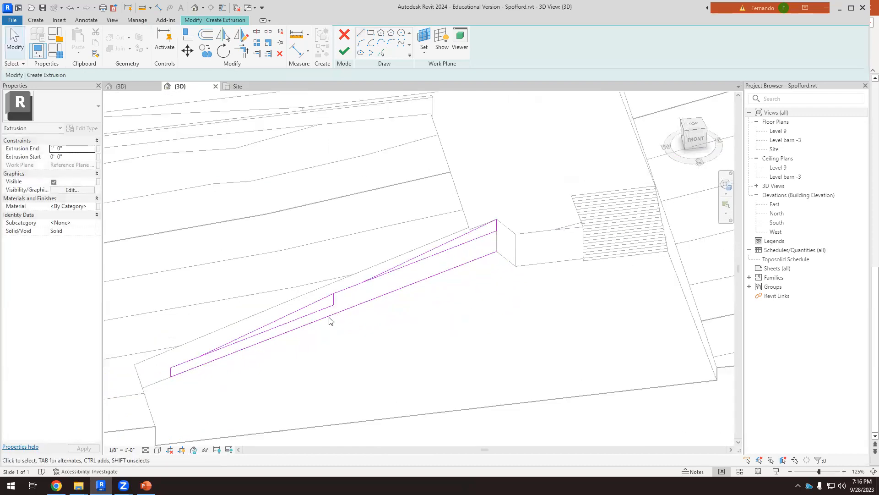
Delete the helper lines inside the ramp profile: both horizontal run lines and the lower triangle's vertical drop
scroll(293, 328, "up", 2)
left_click(280, 321)
key("Delete")
left_click(343, 289)
key("Delete")
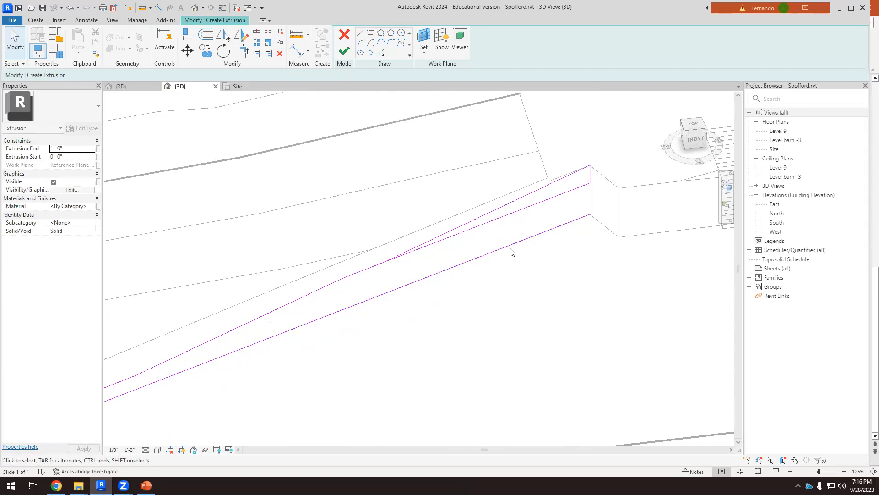
left_click(513, 217)
key("Delete")
Extend the vertical line at the ramp's high end to meet the bottom line, and finish the extrusion sketch
left_click(241, 51)
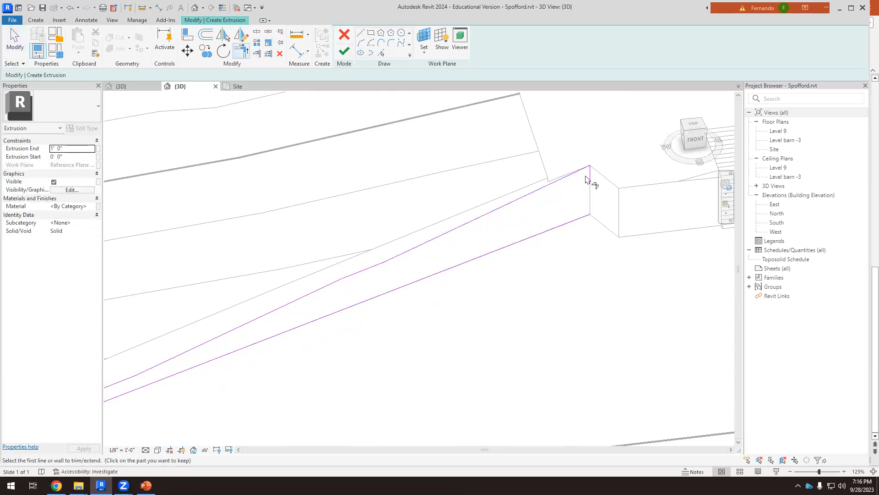
scroll(496, 338, "down", 4)
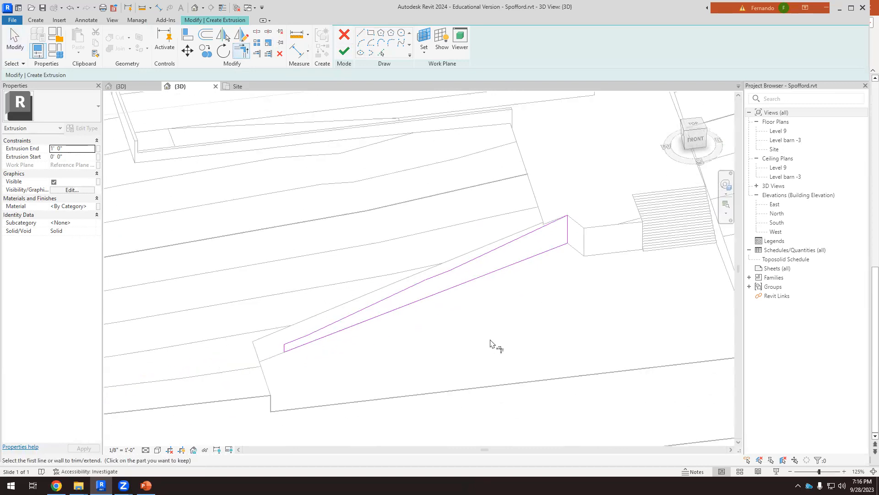
scroll(522, 285, "up", 1)
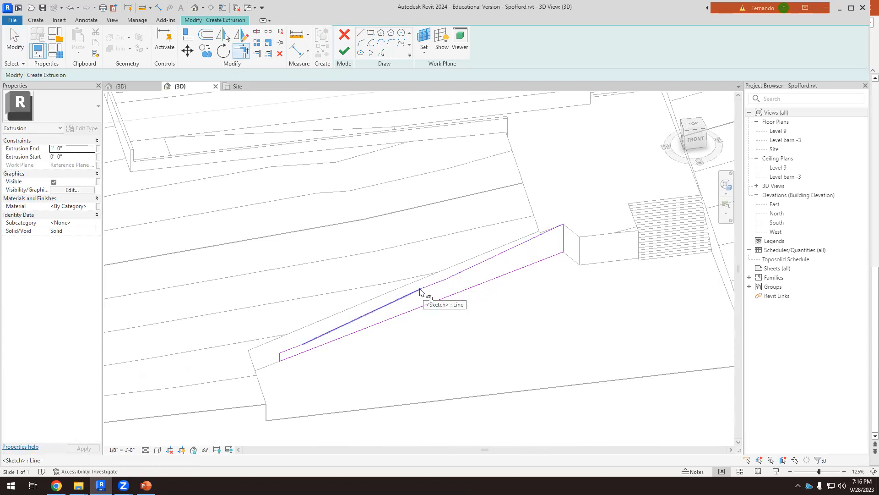
left_click(279, 359)
left_click(373, 335)
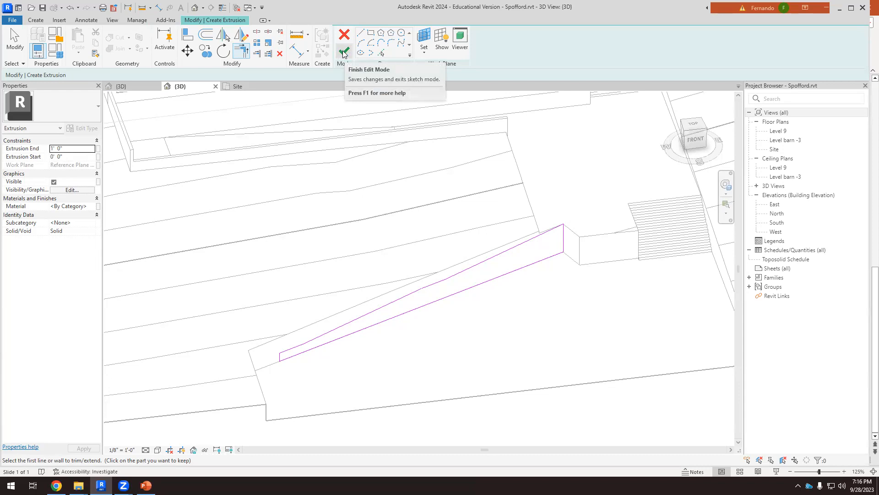
Stretch the ramp extrusion outward from the terrace wall to a depth of 6' 0"
scroll(429, 301, "up", 2)
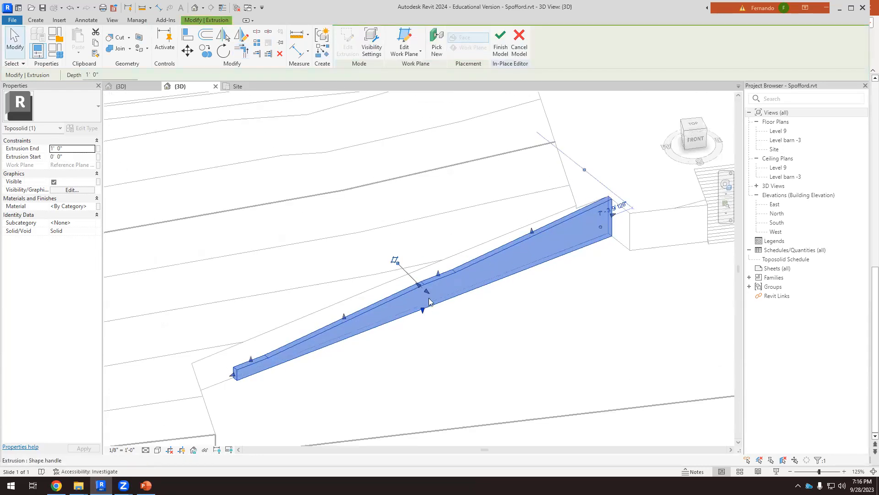
left_click_drag(429, 291, 446, 304)
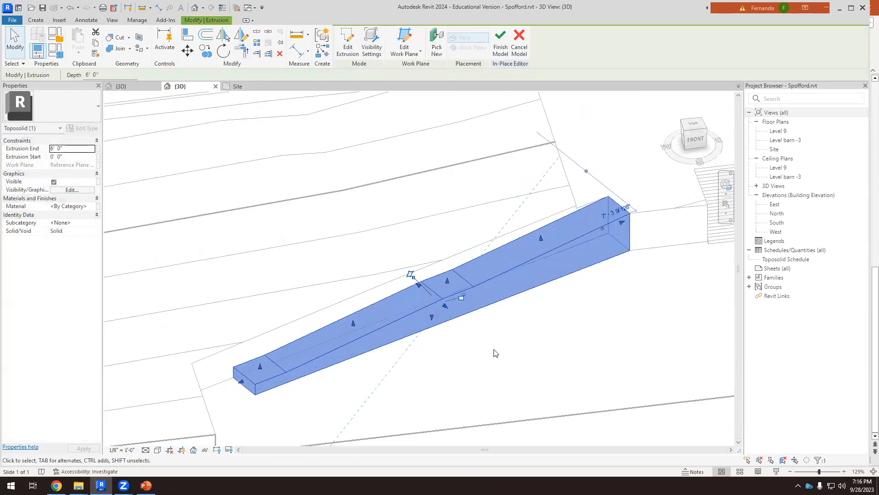
left_click(527, 356)
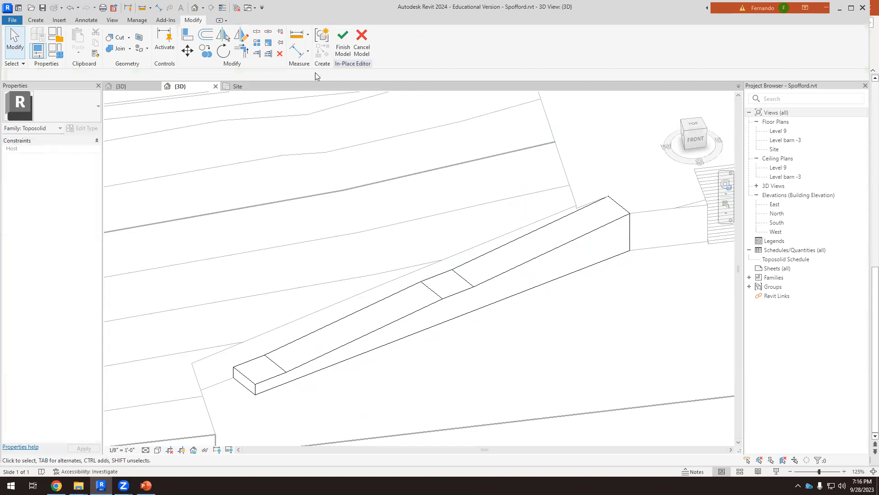
Finish the in-place toposolid model of the ramp along the terrace's angled wall
left_click(343, 44)
scroll(403, 269, "down", 5)
middle_click_drag(403, 269, 490, 288, "shift")
scroll(356, 336, "up", 5)
scroll(321, 300, "down", 2)
scroll(437, 289, "up", 2)
scroll(437, 281, "up", 2)
scroll(471, 224, "down", 6)
middle_click_drag(435, 299, 477, 306, "shift")
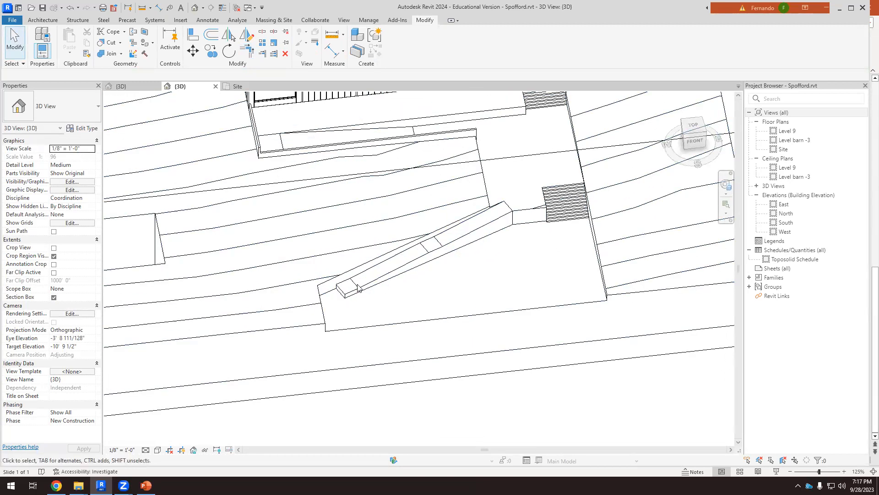
Display the 3D view as wireframe so the terrace's base edge behind the ramp can be used
scroll(348, 294, "up", 2)
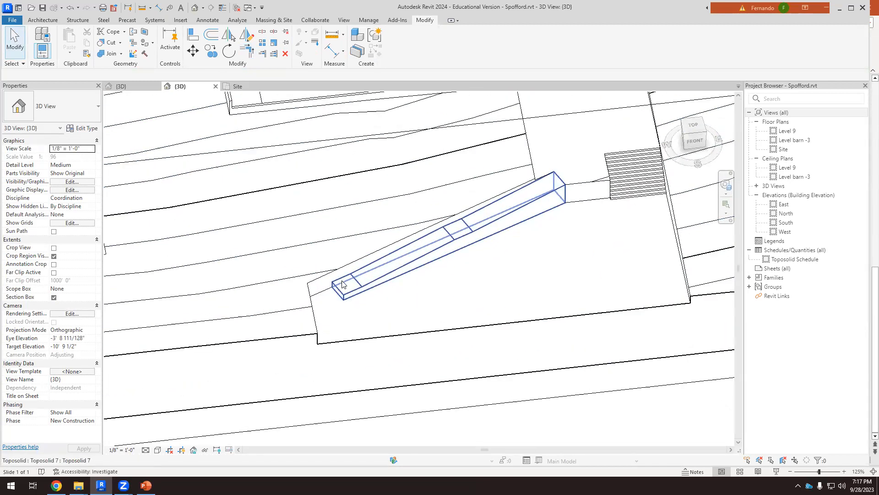
scroll(466, 286, "down", 1)
mouse_move(492, 274)
middle_mouse_down("shift")
mouse_move(509, 293)
mouse_move(493, 263)
middle_mouse_up("shift")
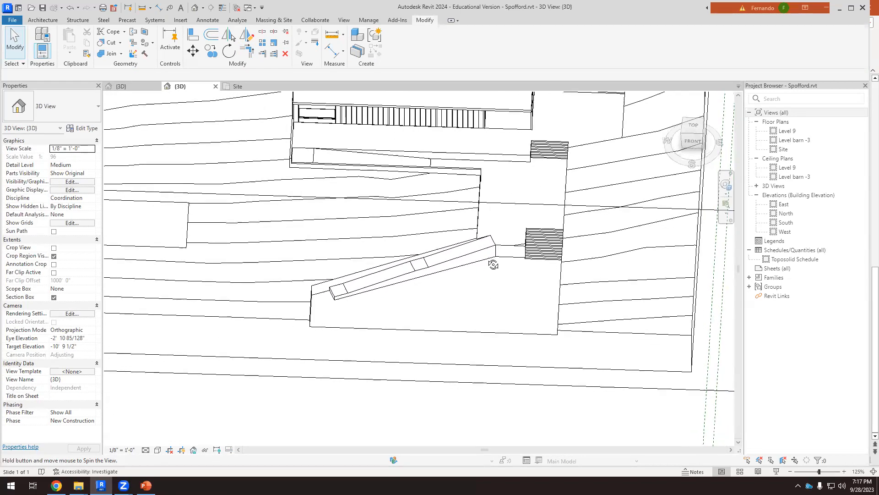
scroll(494, 250, "up", 1)
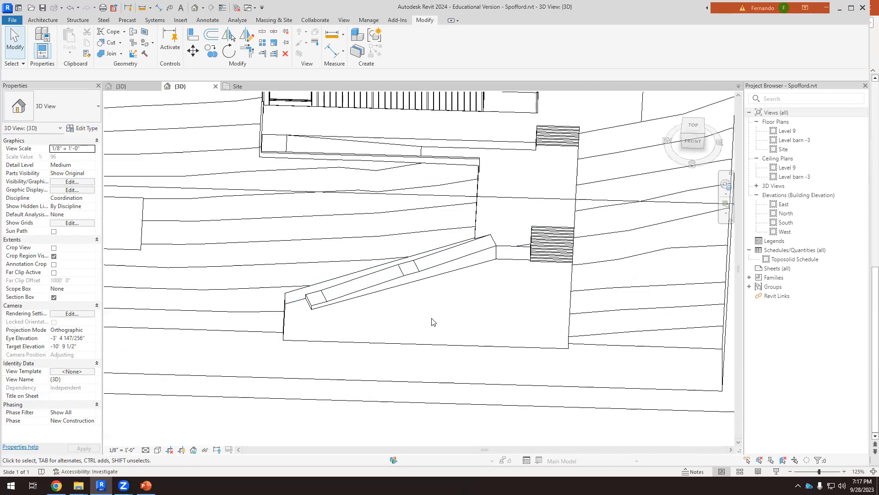
scroll(299, 321, "up", 3)
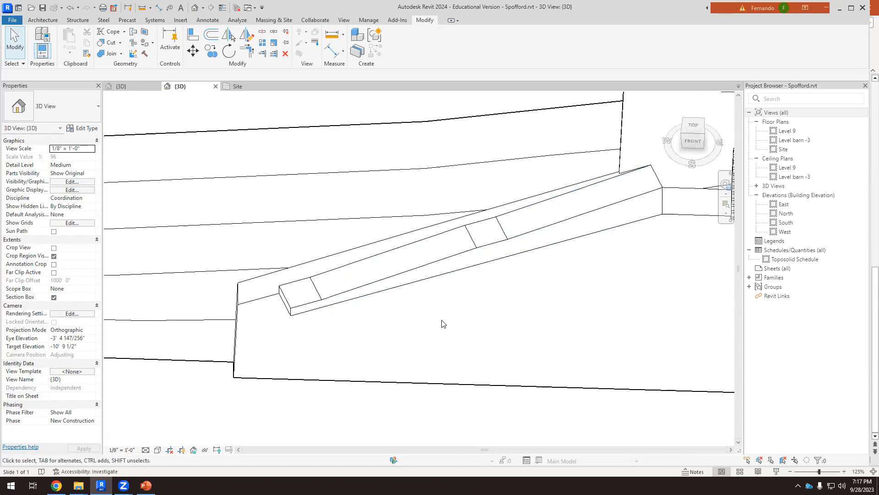
left_click(158, 450)
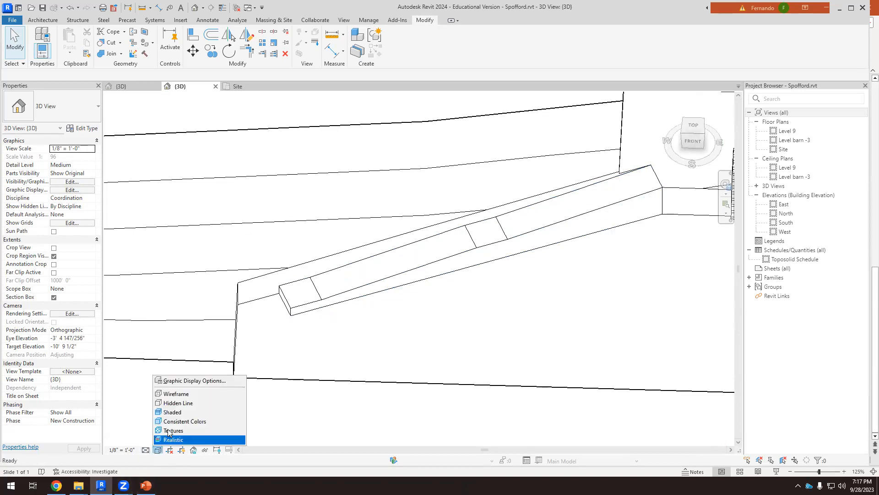
left_click(183, 391)
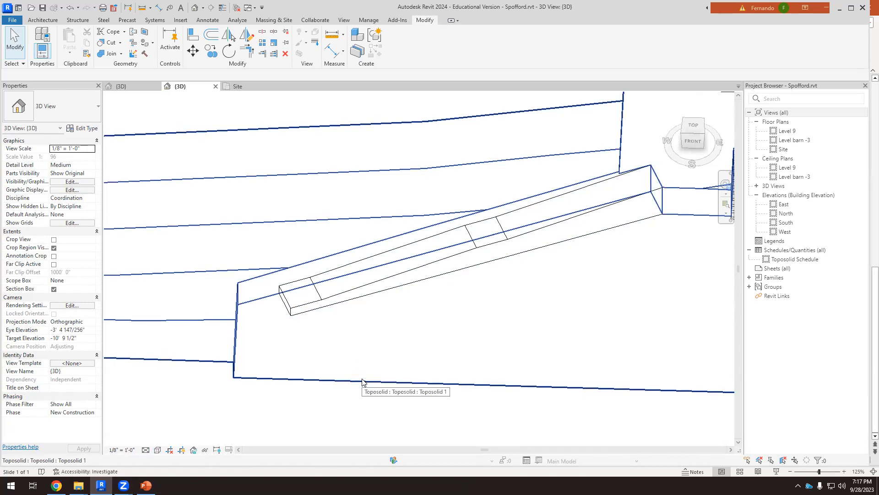
scroll(292, 311, "up", 1)
scroll(292, 313, "up", 2)
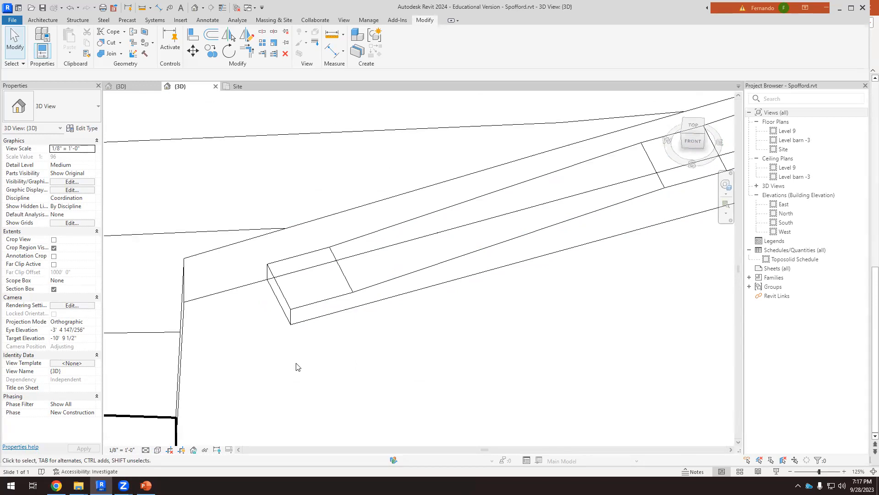
Start a new in-place model in the Toposolid category with the default name
left_click(42, 20)
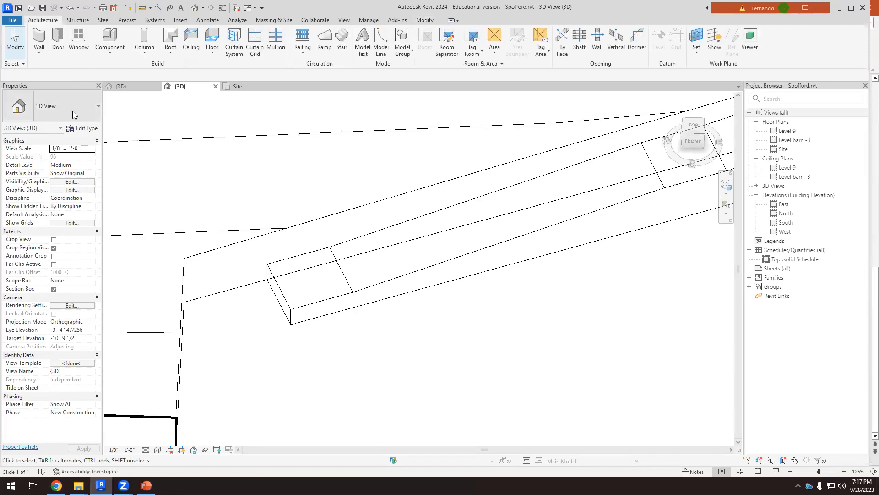
left_click(114, 51)
left_click(129, 89)
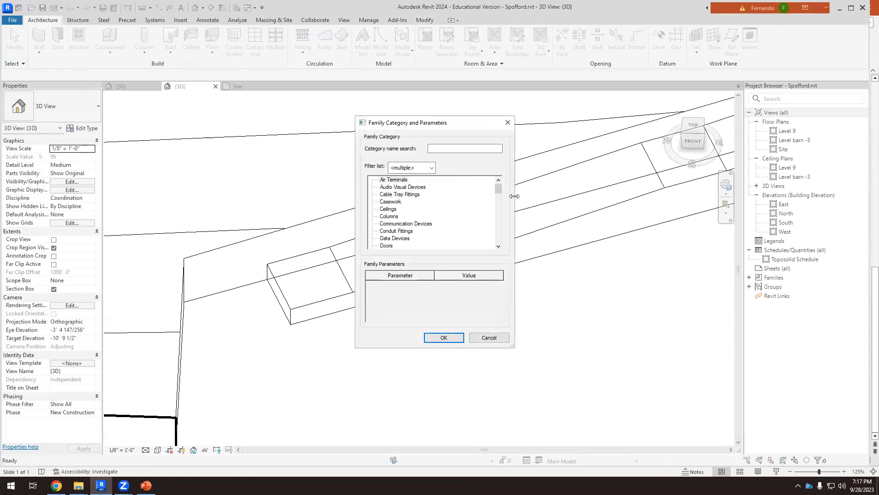
left_click_drag(498, 189, 499, 239)
left_click(391, 223)
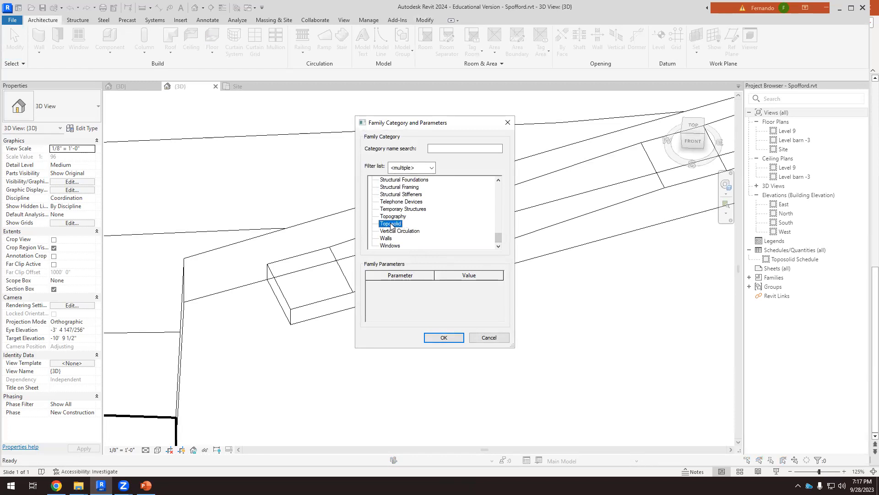
left_click(444, 337)
left_click(435, 255)
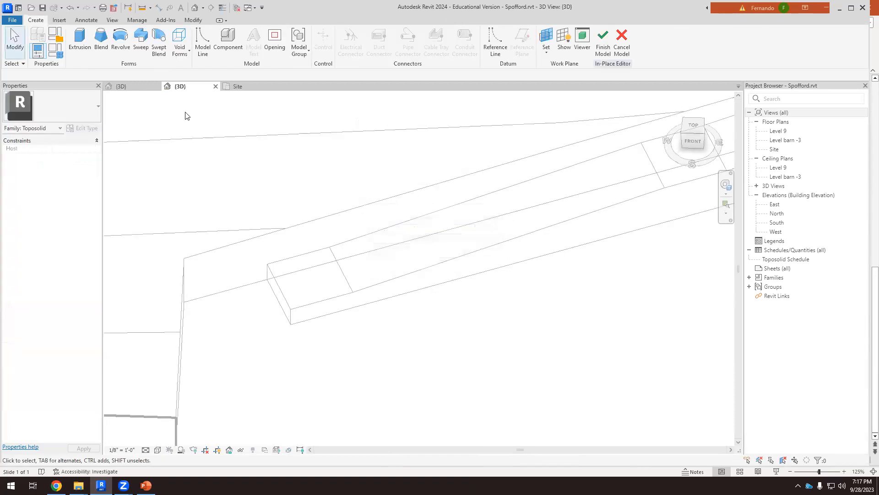
Start an extrusion and set its work plane to Reference Plane : RAPM ANGLE
left_click(82, 40)
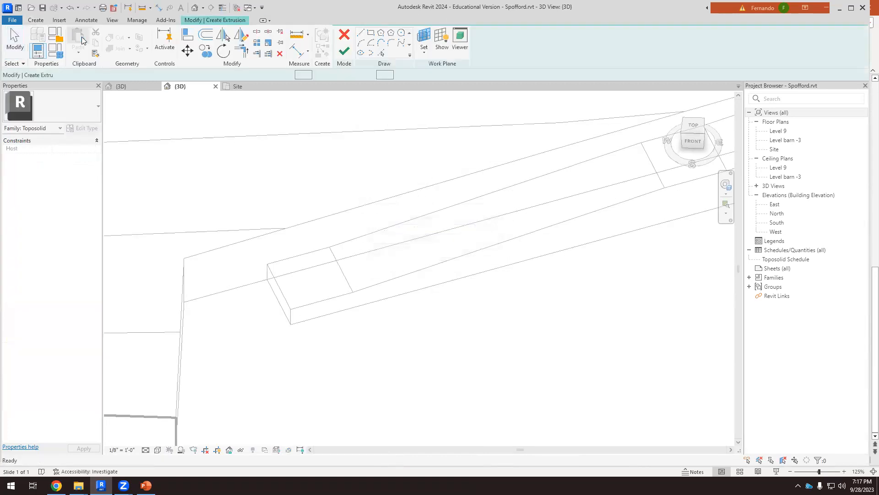
left_click(423, 48)
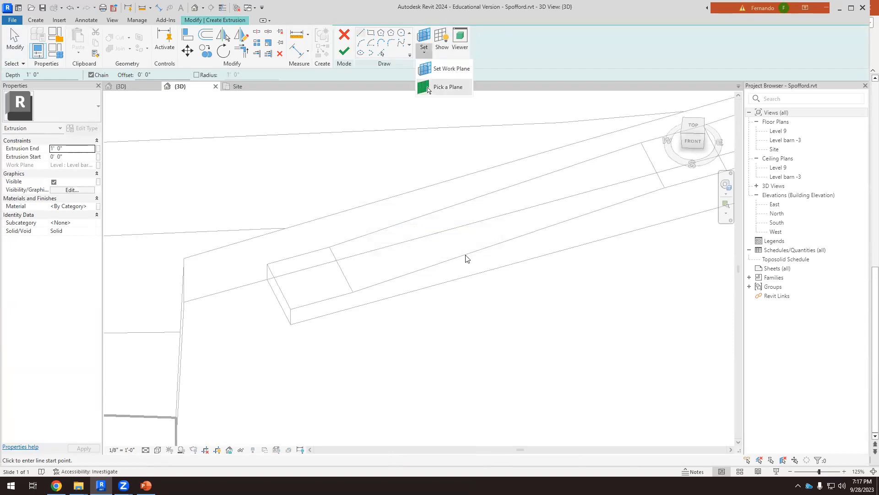
left_click(428, 88)
left_click(509, 237)
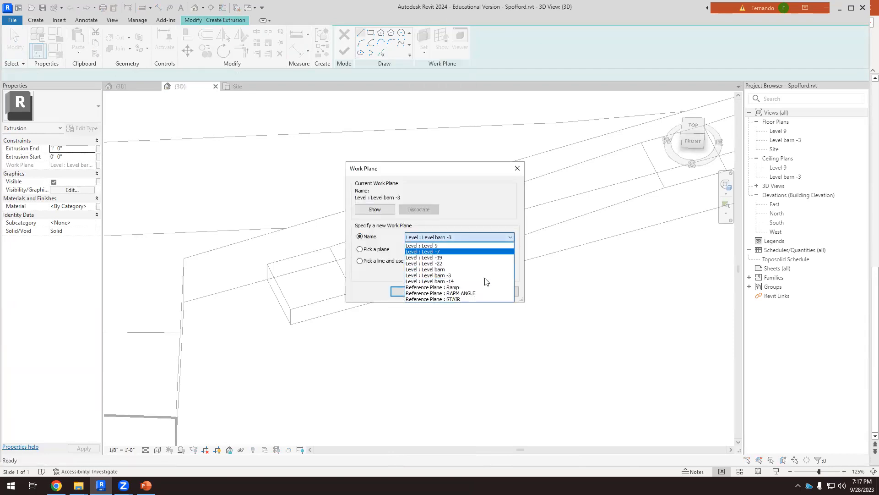
left_click(455, 293)
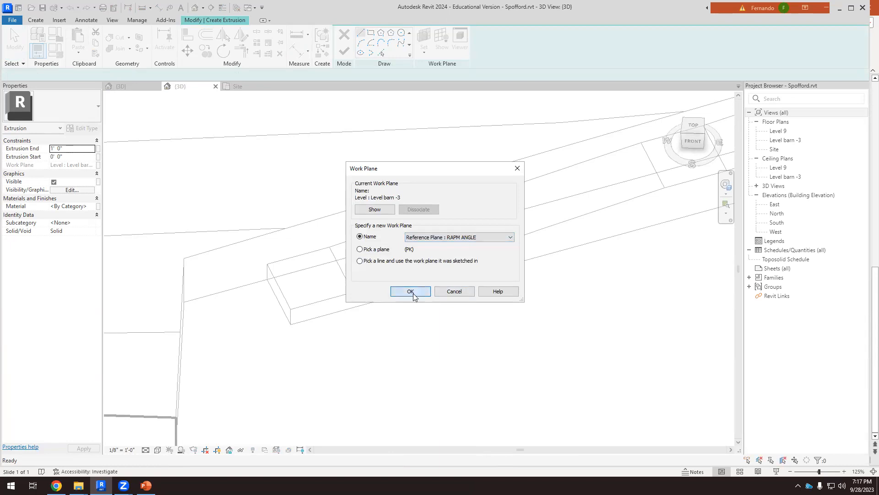
left_click(412, 292)
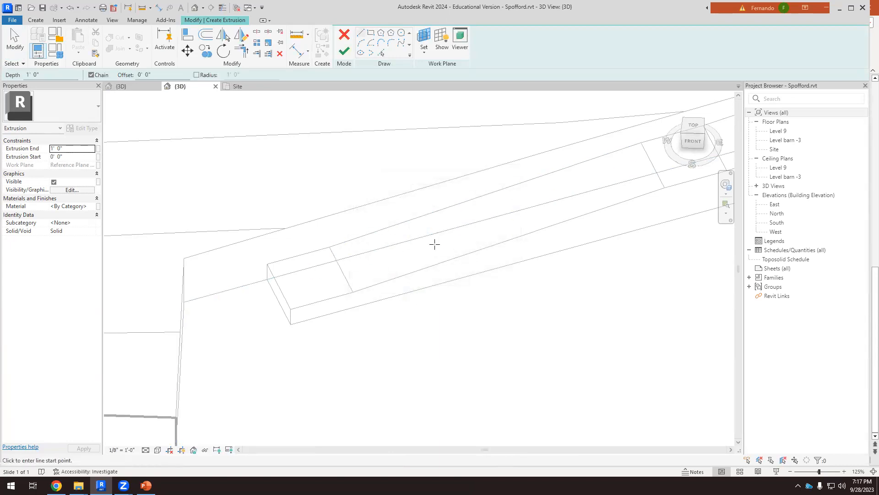
Sketch a triangular ramp profile from the low landing's inner corner: a 2' 0" vertical drop, a line along the base edge and a closing slope
left_click(330, 246)
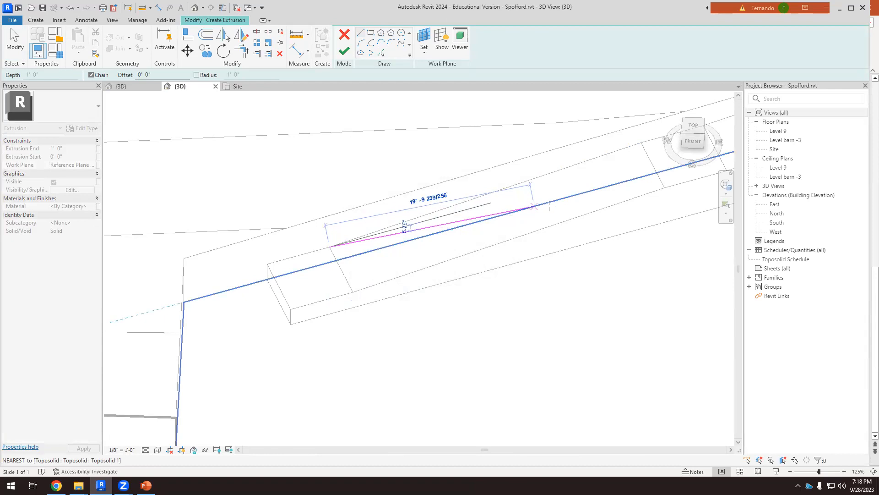
scroll(328, 257, "up", 3)
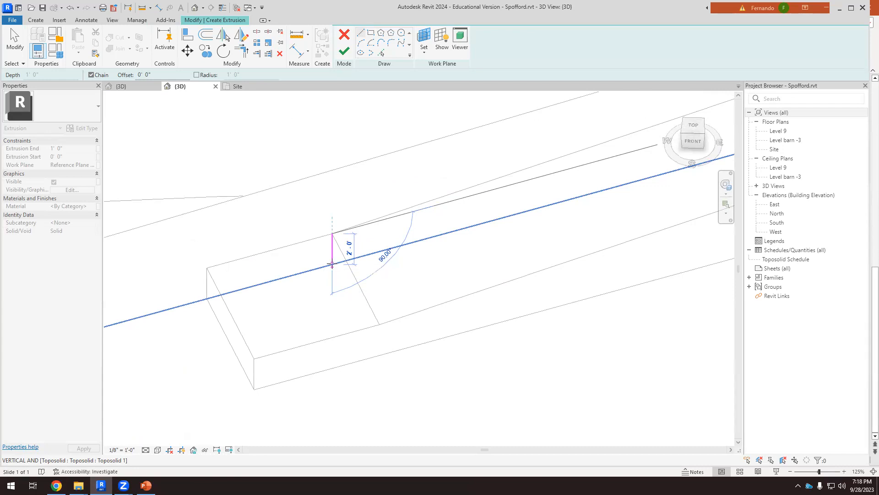
left_click(333, 264)
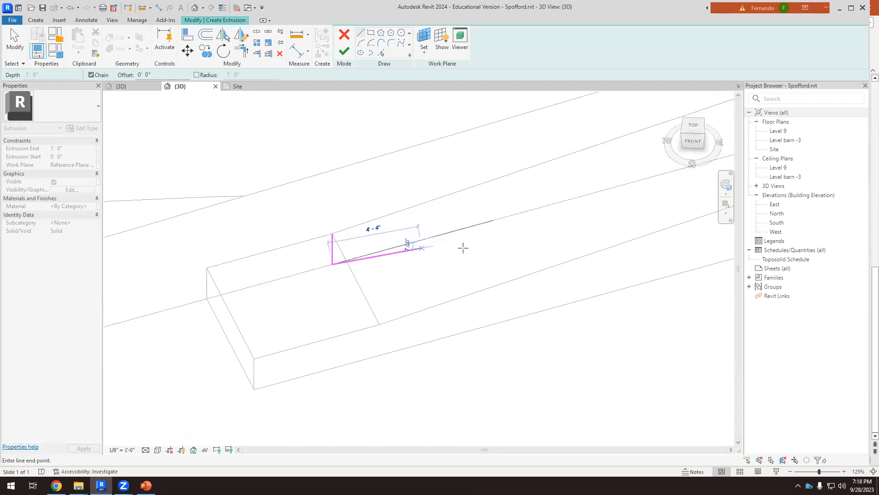
scroll(403, 259, "down", 2)
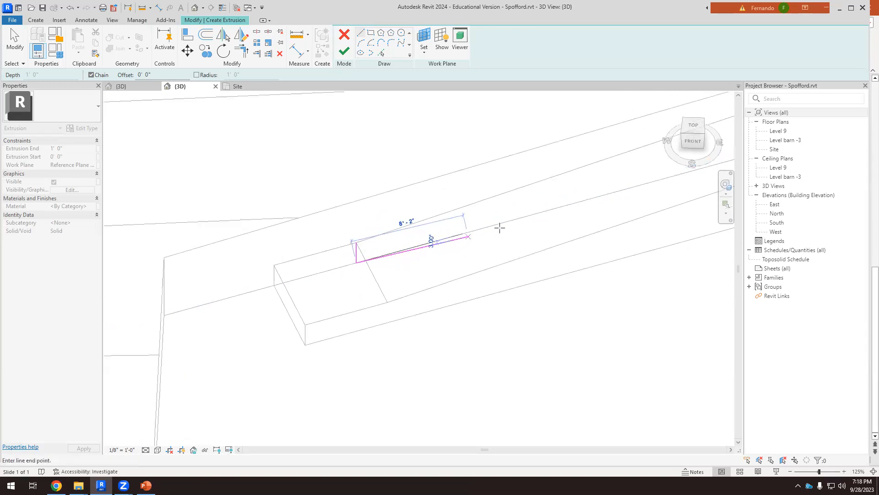
scroll(580, 208, "down", 2)
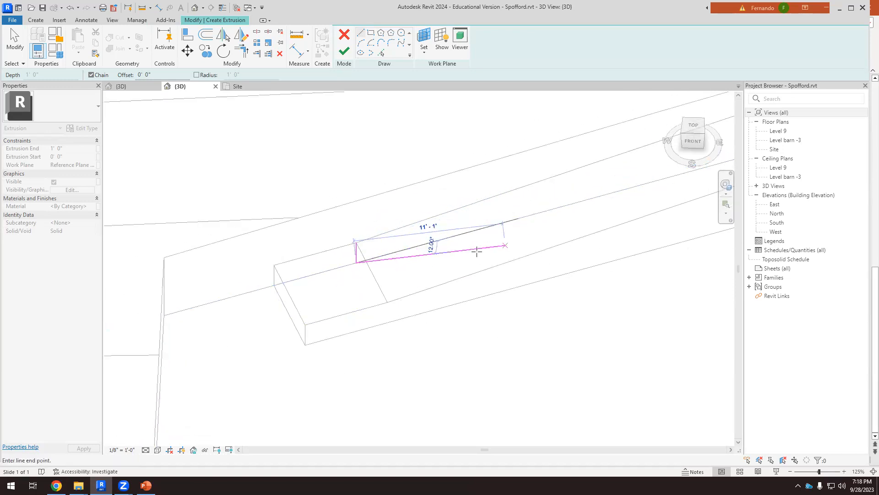
left_click(617, 198)
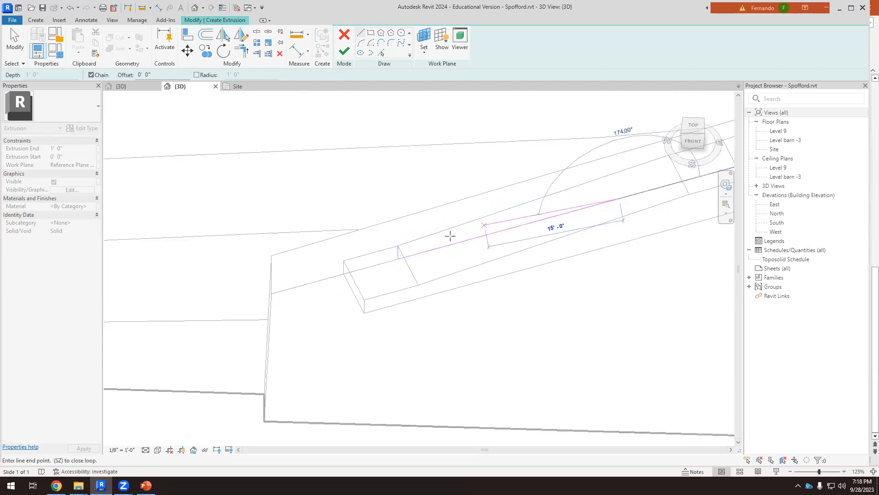
left_click(398, 246)
mouse_move(367, 284)
middle_mouse_down("shift")
mouse_move(407, 227)
mouse_move(414, 233)
middle_mouse_up("shift")
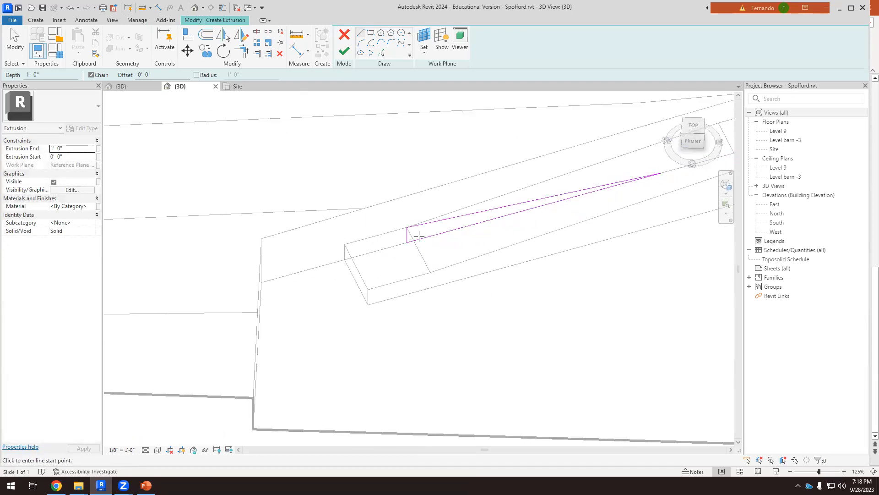
Draw the profile's 6' 0" landing line to the low landing's end corner and its vertical end line down to the base edge
middle_click_drag(392, 239, 408, 232, "shift")
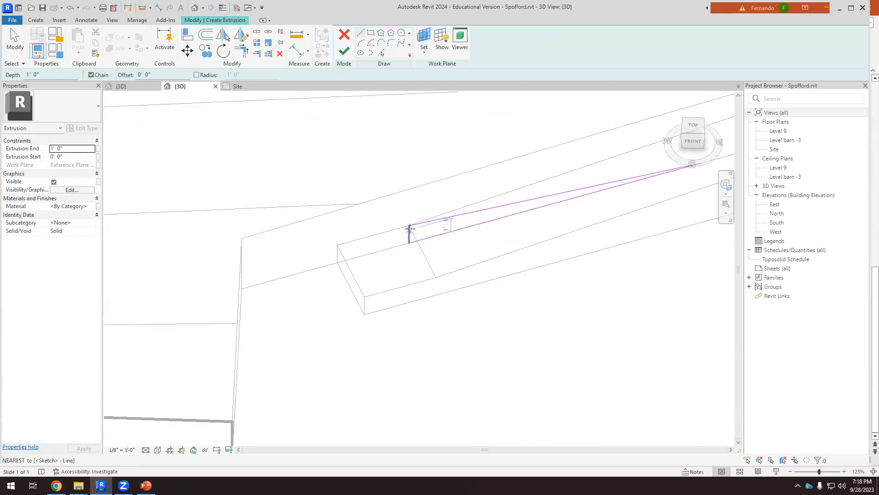
left_click(408, 226)
left_click(339, 243)
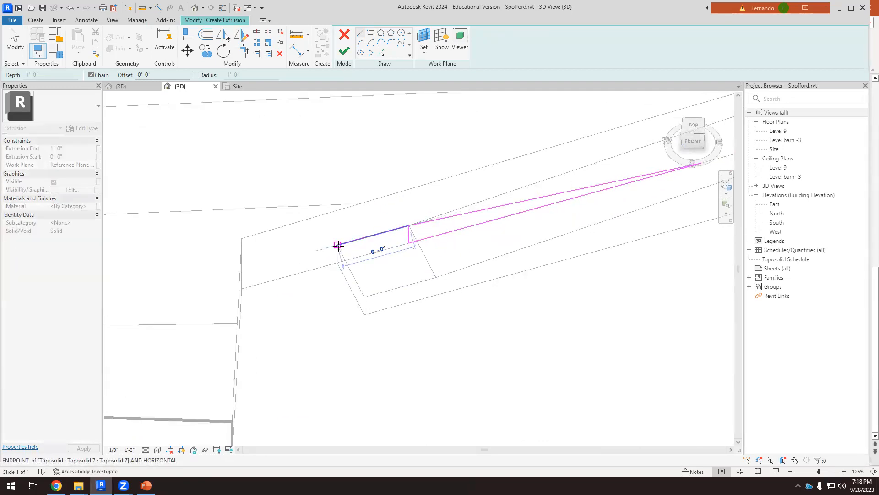
left_click(337, 262)
Remove the inner vertical helper line, join the bottom line to the landing's end line with Trim/Extend, and finish the extrusion sketch
left_click(15, 42)
scroll(331, 210, "up", 2)
key("Escape")
key("Escape")
left_click(245, 52)
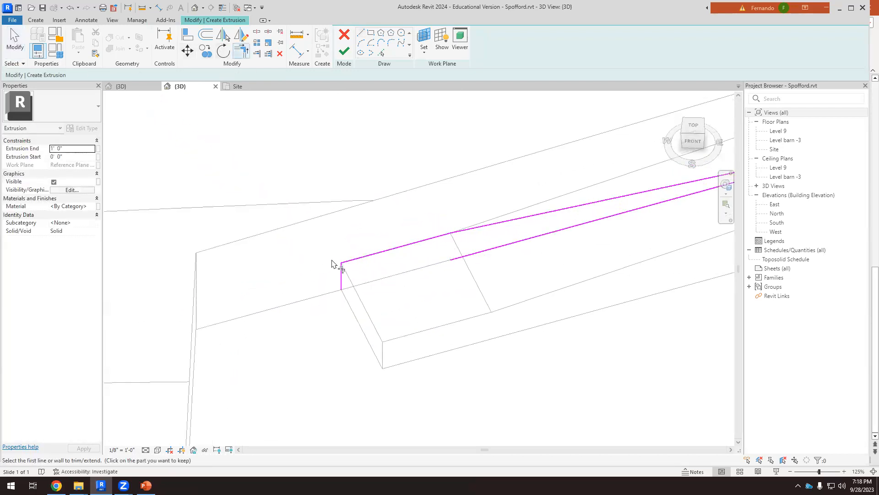
left_click(342, 275)
left_click(476, 253)
scroll(333, 313, "down", 3)
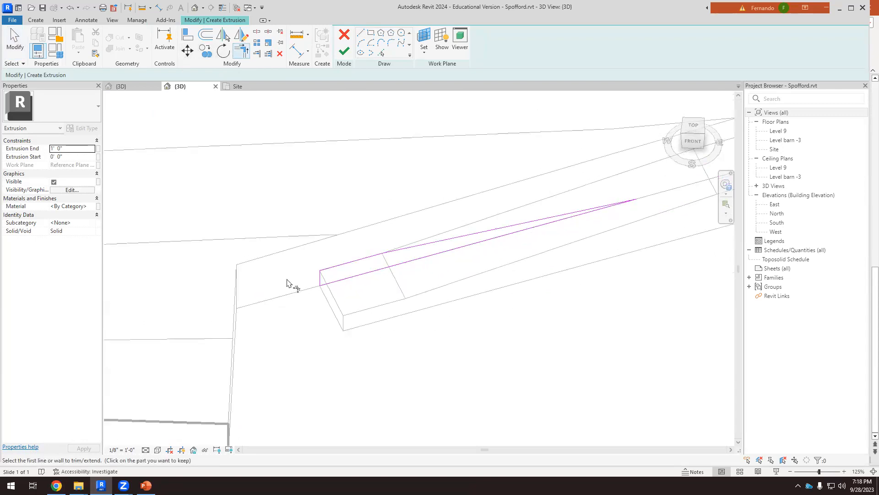
left_click(344, 52)
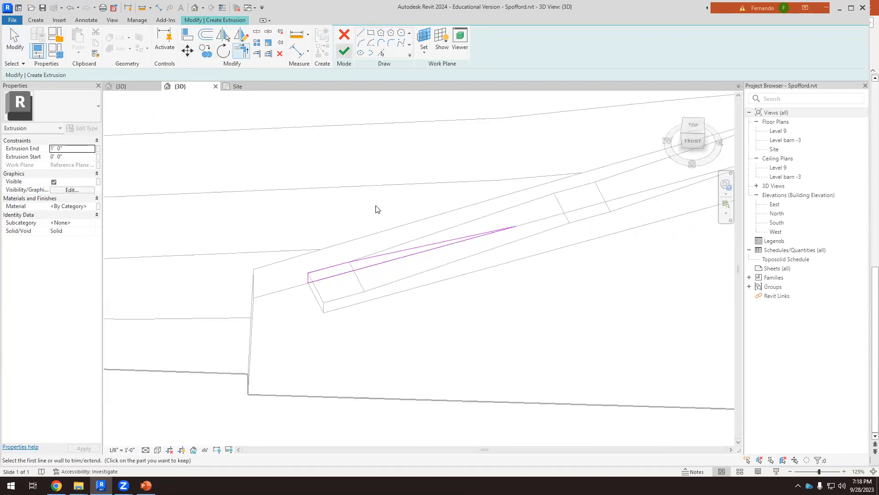
Stretch the extrusion to start at the existing ramp's outer face and extend outward by about the same width as that ramp
left_click_drag(417, 272, 457, 340)
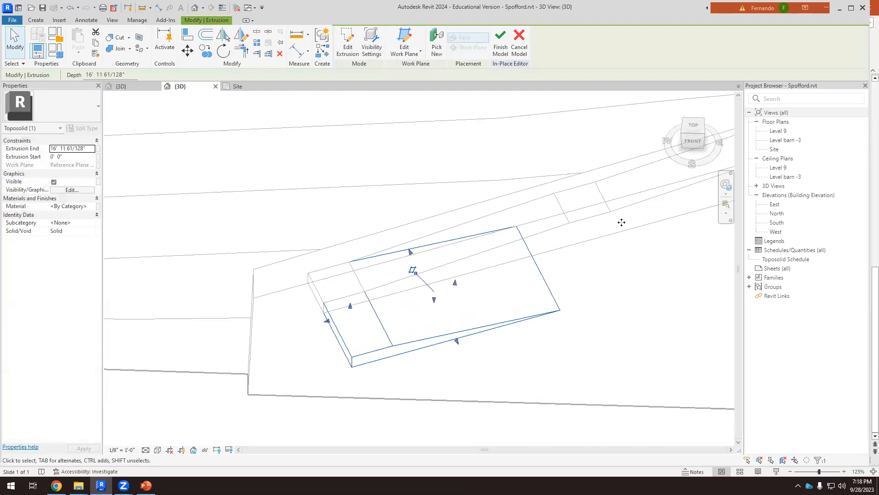
left_click(693, 125)
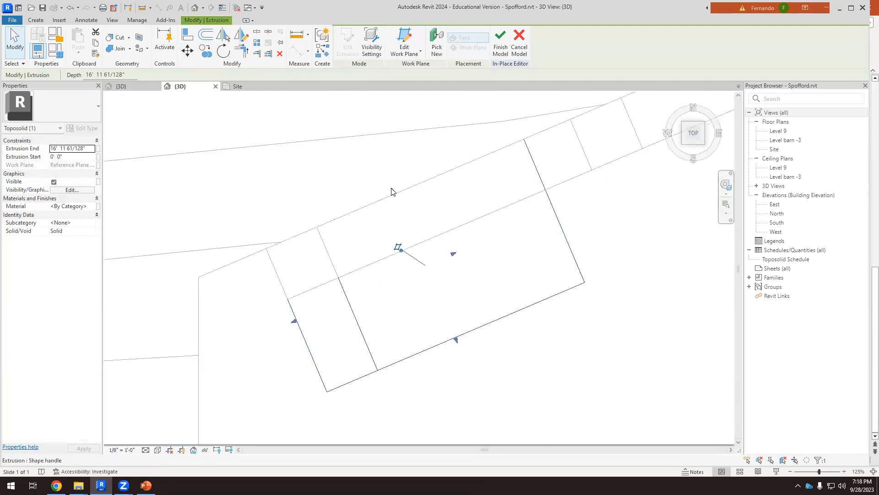
left_click_drag(392, 195, 415, 243)
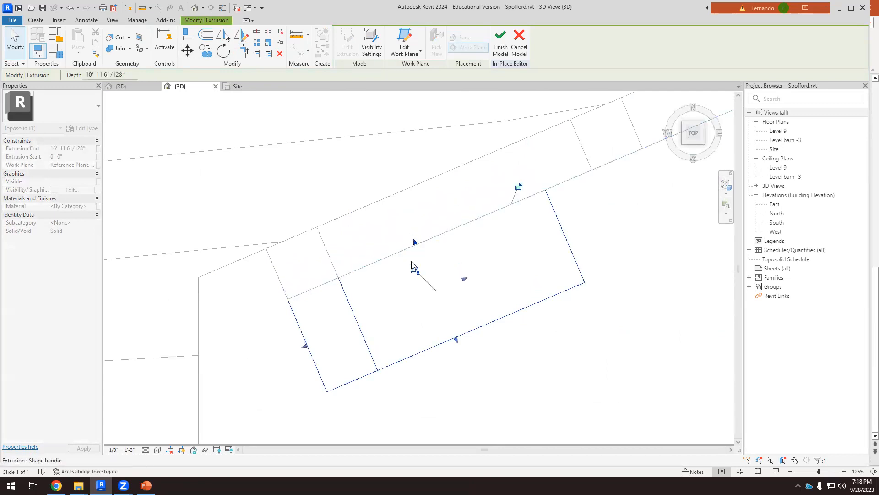
left_click_drag(456, 340, 430, 304)
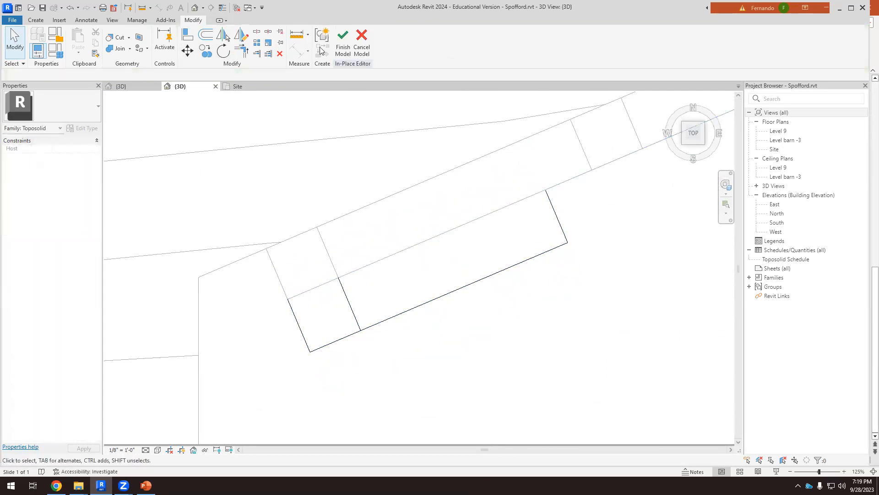
Finish the in-place model of the lower run and display the 3D view as Hidden Line
left_click(342, 39)
middle_click_drag(355, 251, 497, 275, "shift")
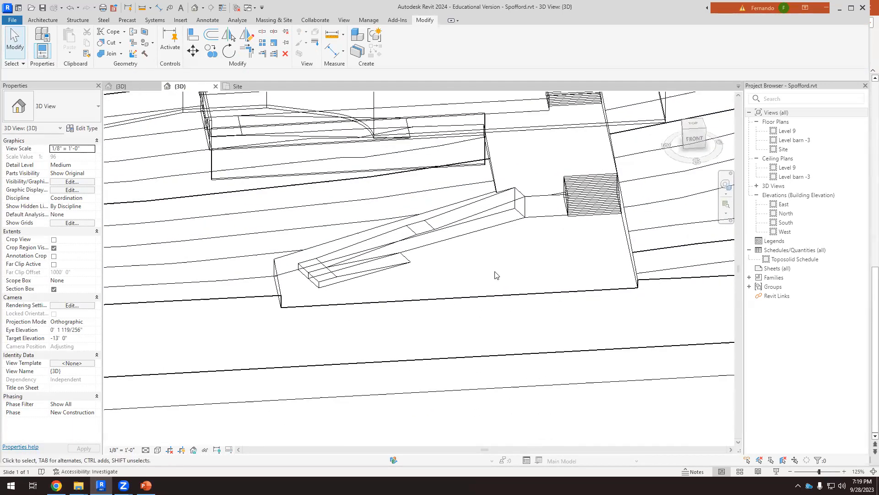
left_click(158, 450)
left_click(189, 404)
middle_click_drag(451, 257, 404, 300, "shift")
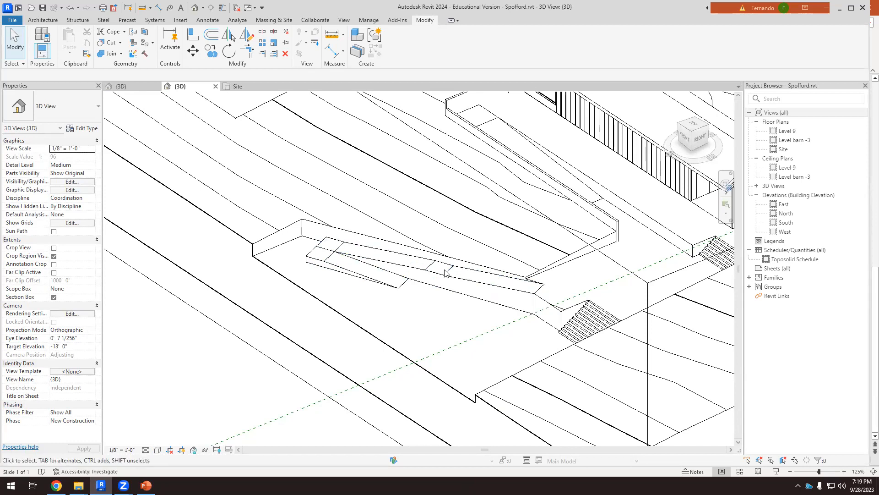
Examine the switchback ramp, its landings, the stairs and the terrace edge in plan and from several oblique angles
middle_click_drag(604, 300, 598, 220, "shift")
middle_click_drag(561, 247, 576, 227, "shift")
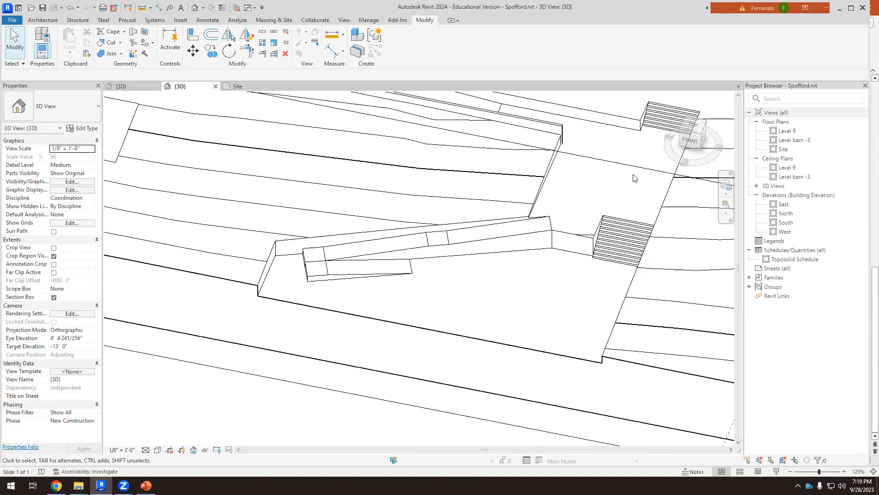
left_click(690, 129)
scroll(500, 205, "up", 5)
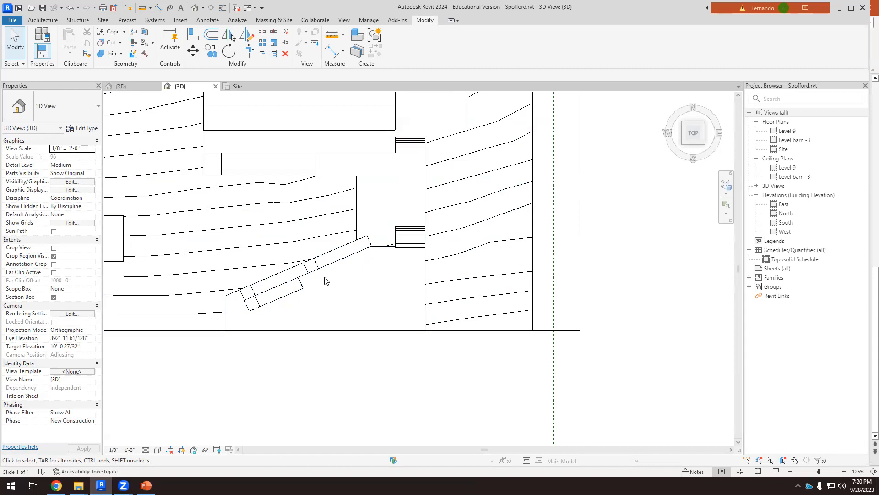
middle_click_drag(317, 296, 324, 223, "shift")
scroll(317, 357, "up", 3)
middle_click_drag(336, 316, 437, 259, "shift")
scroll(437, 257, "down", 2)
scroll(445, 414, "up", 3)
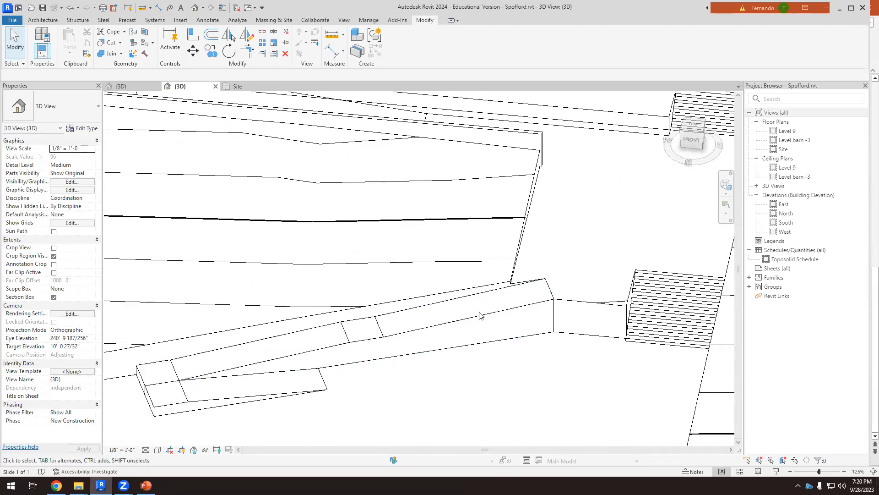
middle_click_drag(489, 372, 513, 381, "shift")
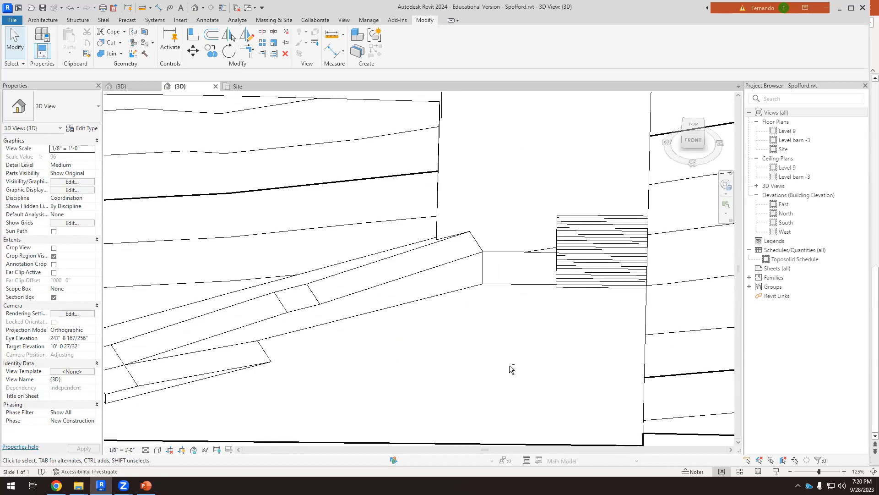
scroll(512, 345, "down", 2)
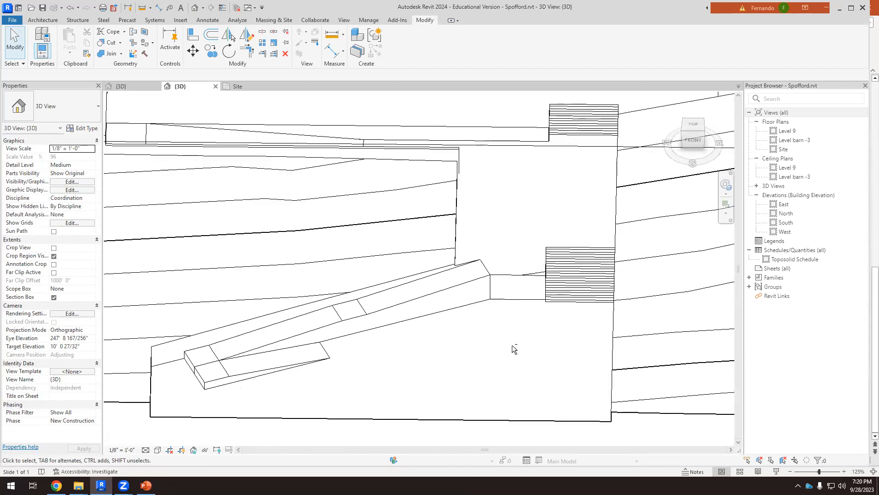
middle_click_drag(512, 345, 518, 380, "shift")
left_click(693, 127)
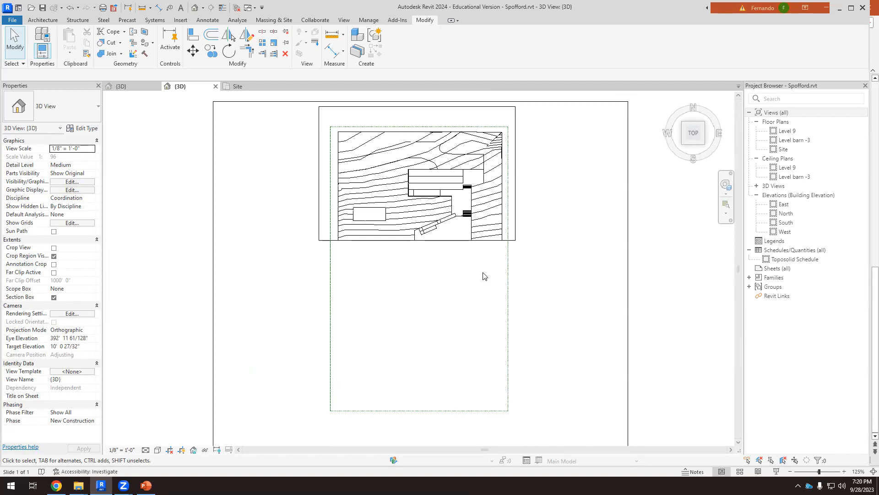
scroll(440, 209, "up", 6)
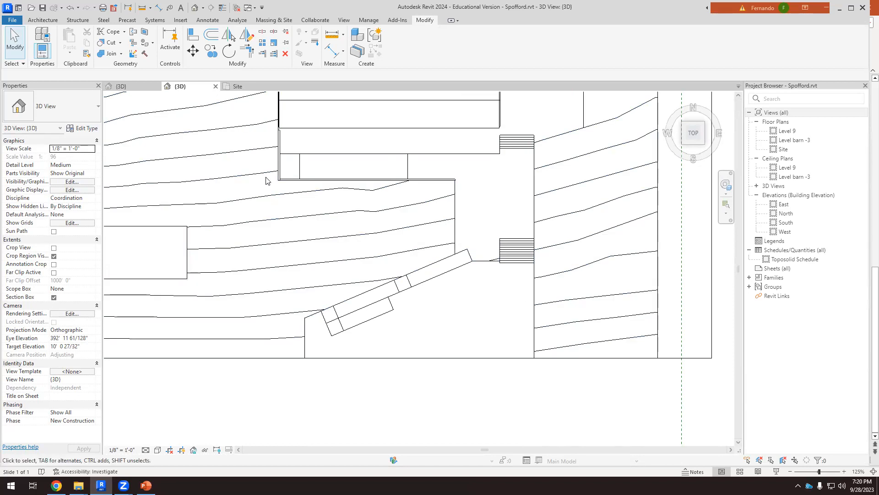
scroll(494, 274, "up", 2)
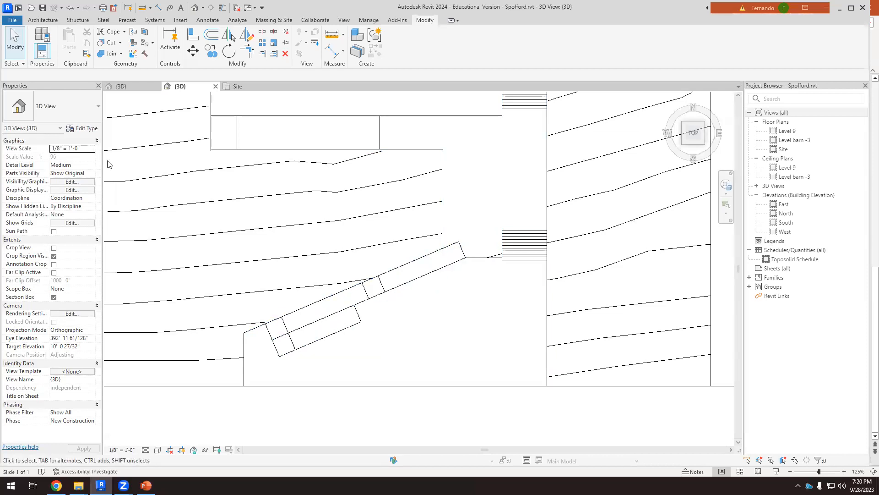
scroll(389, 244, "down", 1)
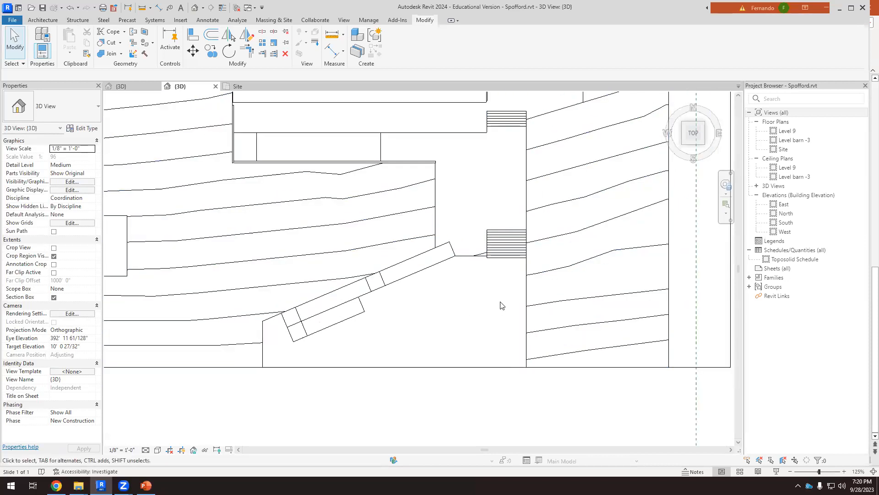
middle_click_drag(457, 345, 513, 455, "shift")
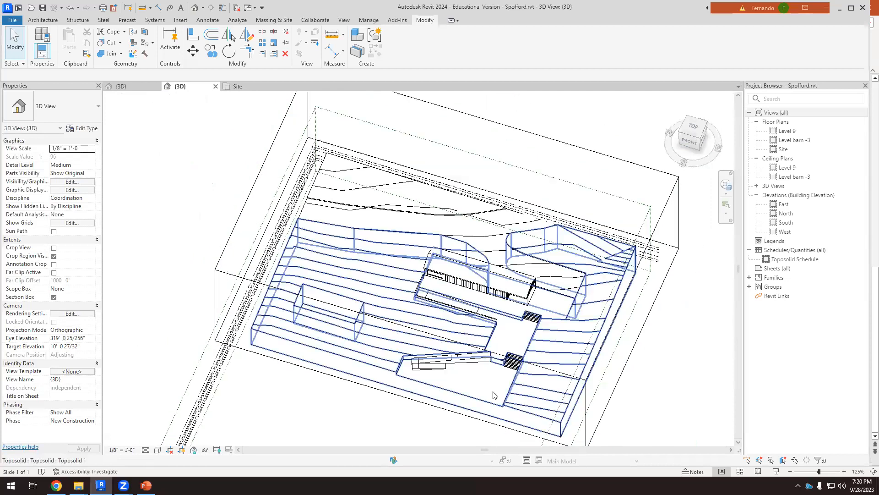
scroll(507, 364, "up", 4)
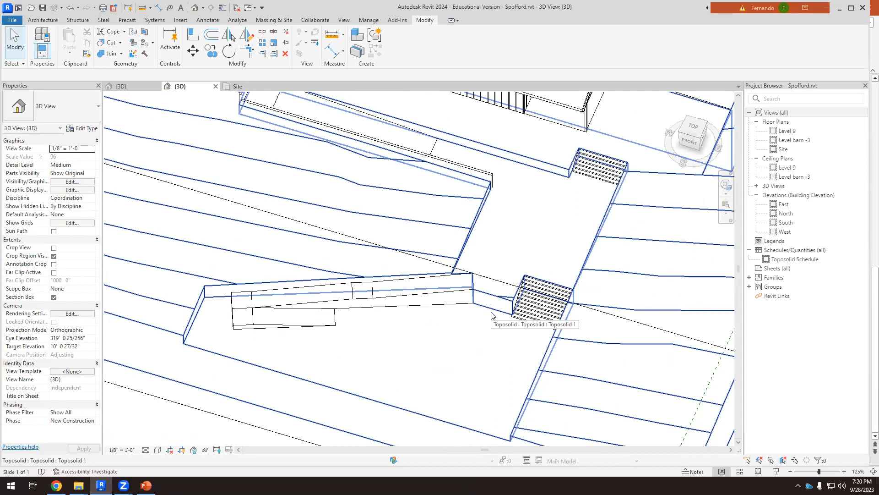
Draw chained Generic - 8" walls based on Level barn -14 along the lower stair's side, the terrace edge and the upper ramp's outer edge
left_click(693, 127)
scroll(452, 224, "up", 5)
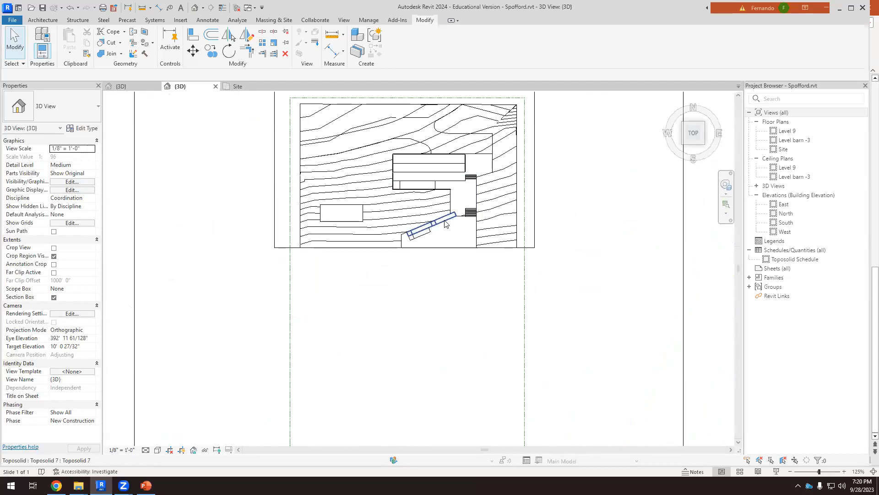
left_click(50, 21)
left_click(42, 40)
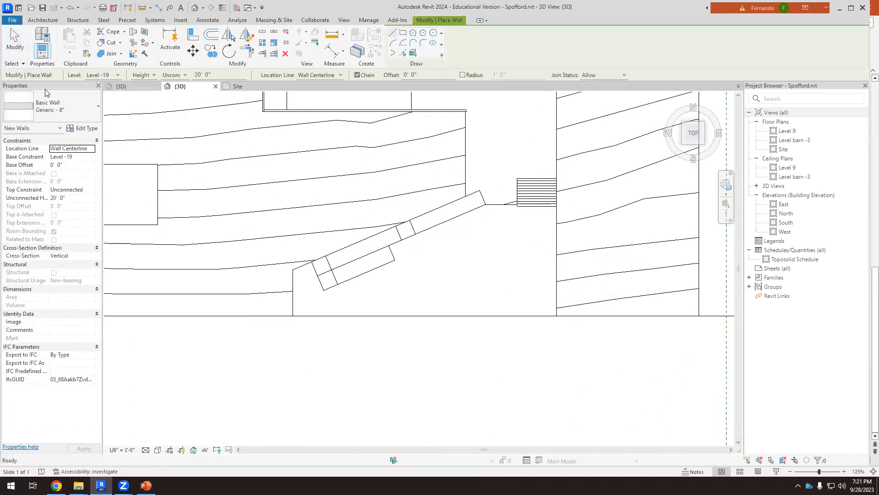
left_click(91, 158)
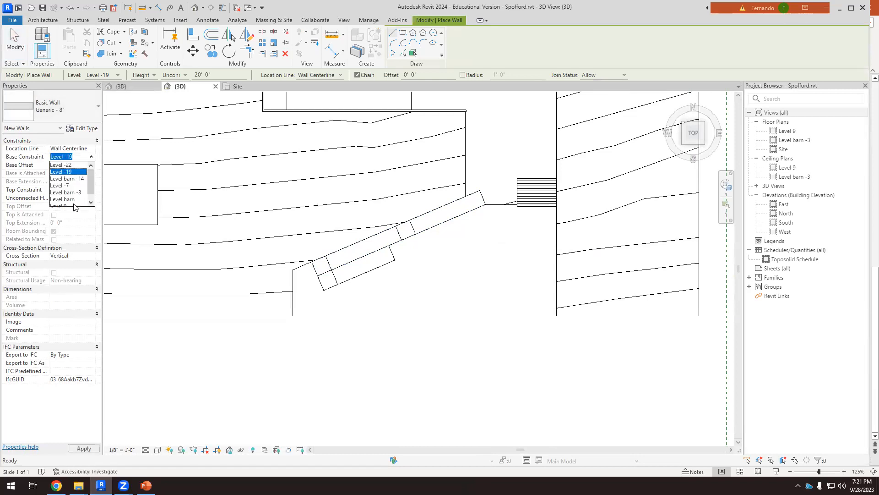
left_click(78, 185)
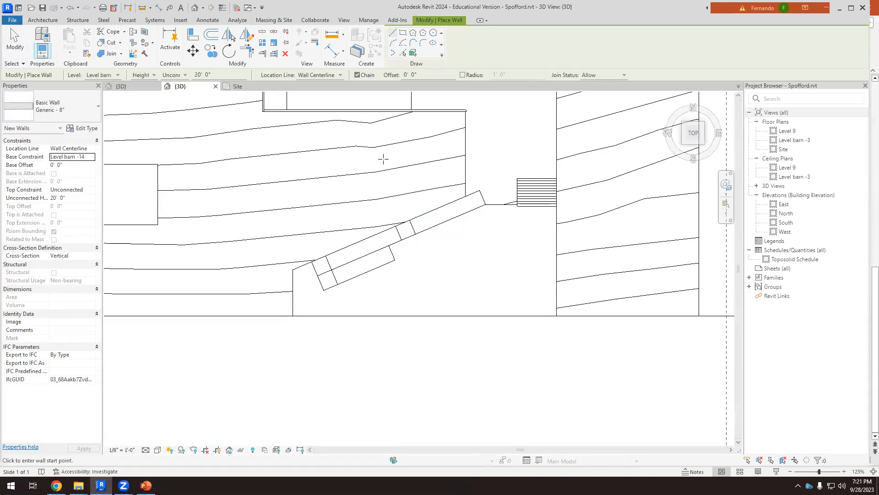
scroll(475, 196, "up", 1)
scroll(535, 186, "up", 3)
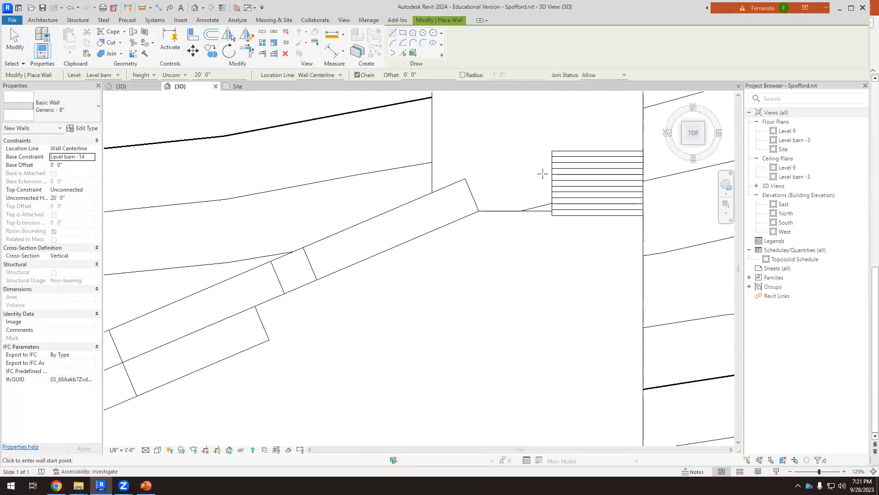
left_click(552, 151)
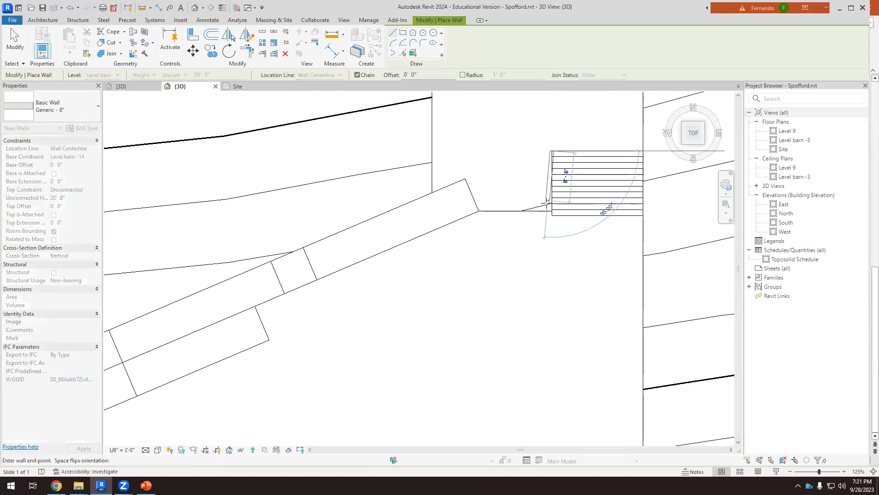
left_click(552, 211)
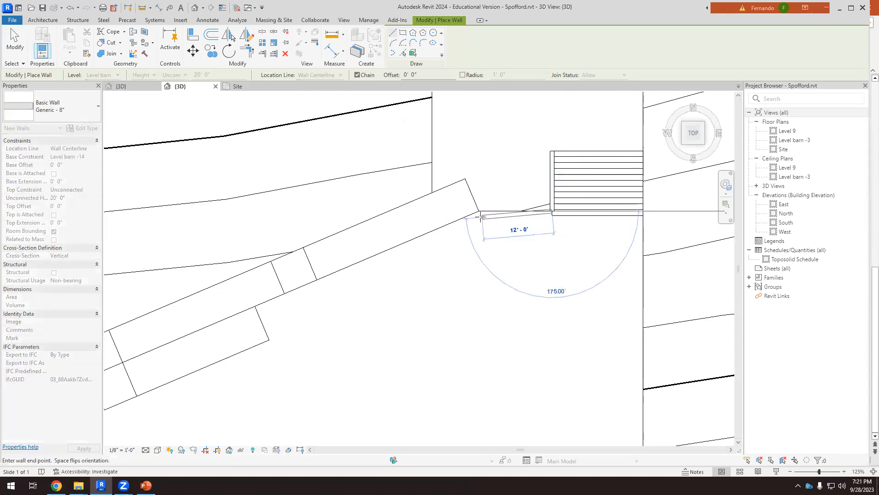
left_click(478, 211)
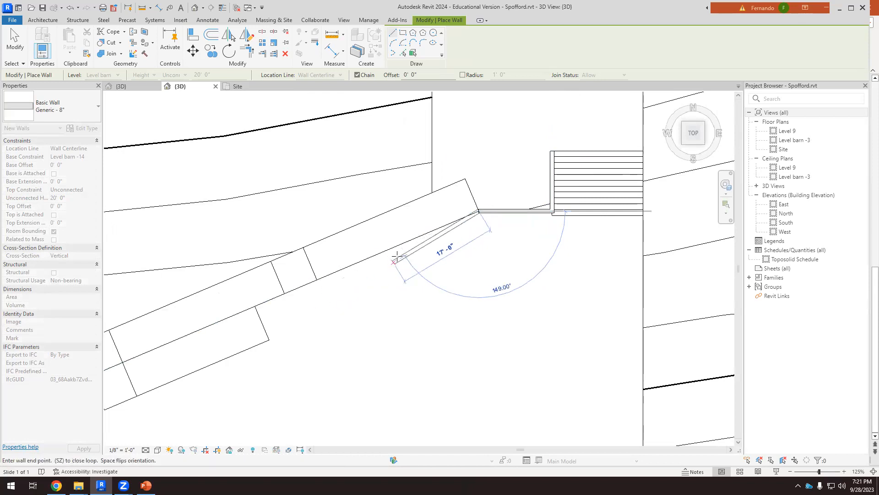
scroll(257, 298, "down", 2)
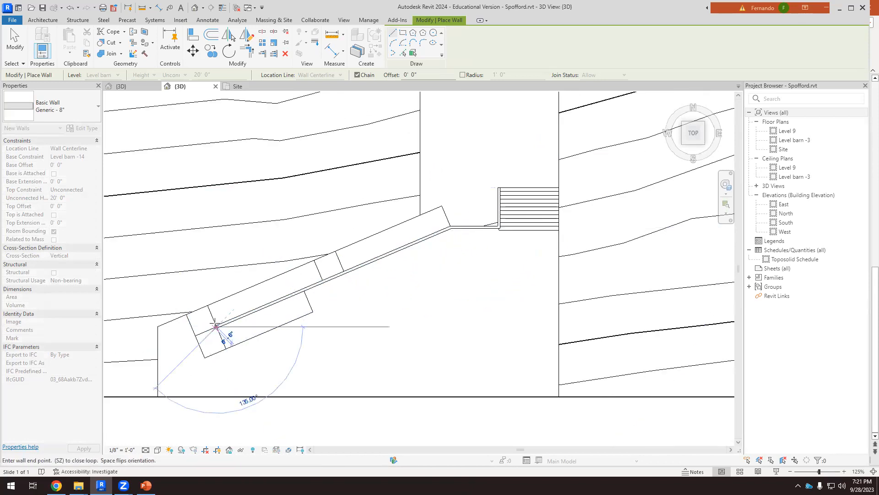
left_click(15, 44)
Select all three new walls beside the lower stair, along the terrace edge and along the ramp
scroll(392, 341, "down", 2)
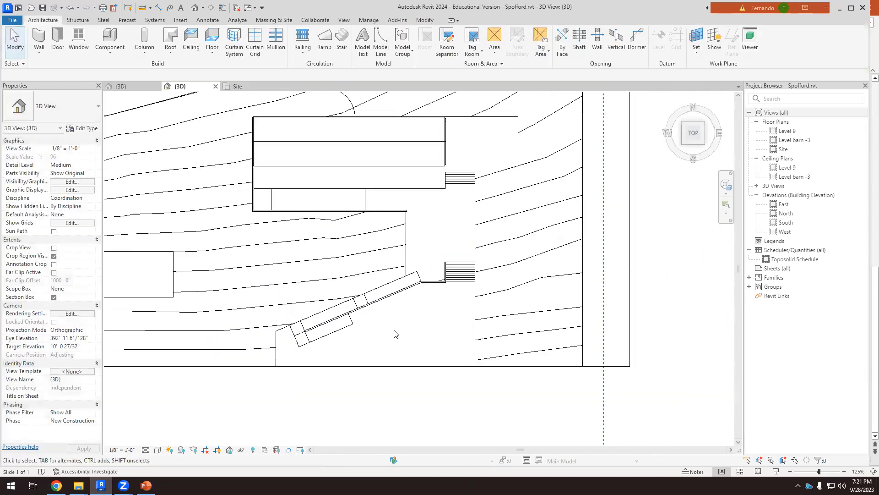
middle_click_drag(387, 348, 219, 356, "shift")
scroll(224, 349, "down", 4)
scroll(194, 341, "up", 5)
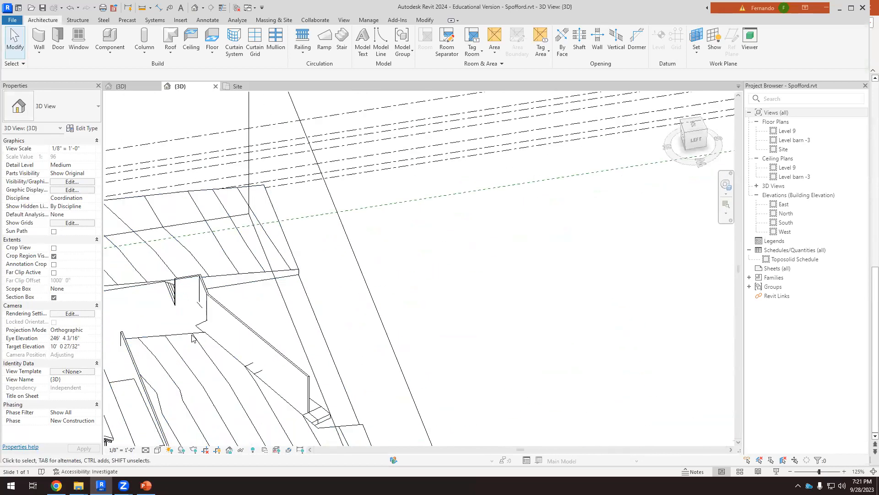
scroll(186, 293, "up", 2)
left_click(189, 280)
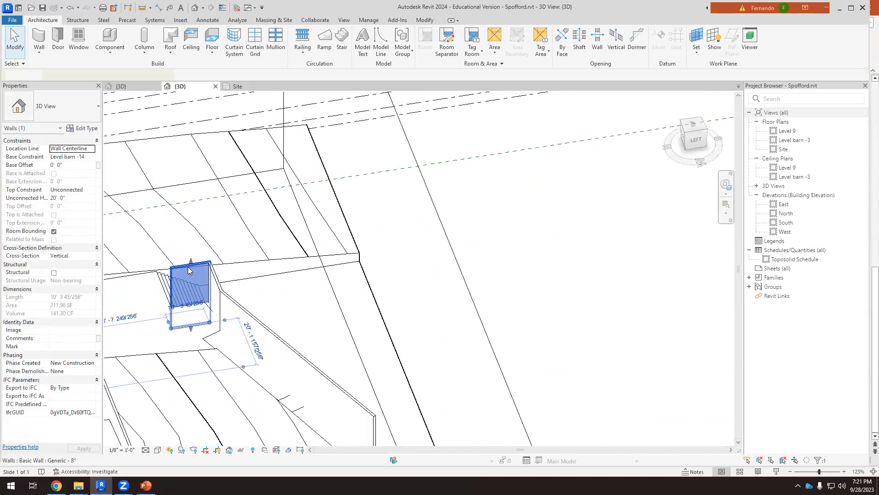
left_click(222, 293, "ctrl")
left_click(286, 328, "ctrl")
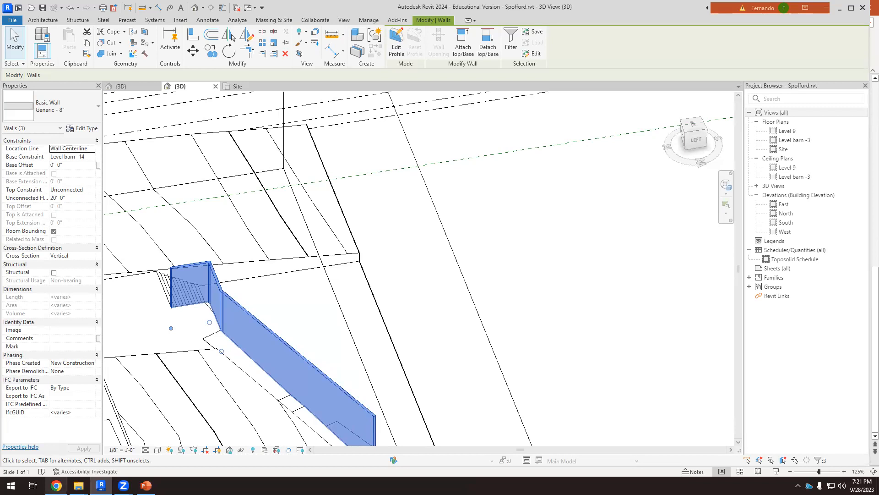
Switch to Chrome, search Google for "heigh of railings" and check the required railing height for commercial buildings
left_click(56, 485)
left_click(562, 7)
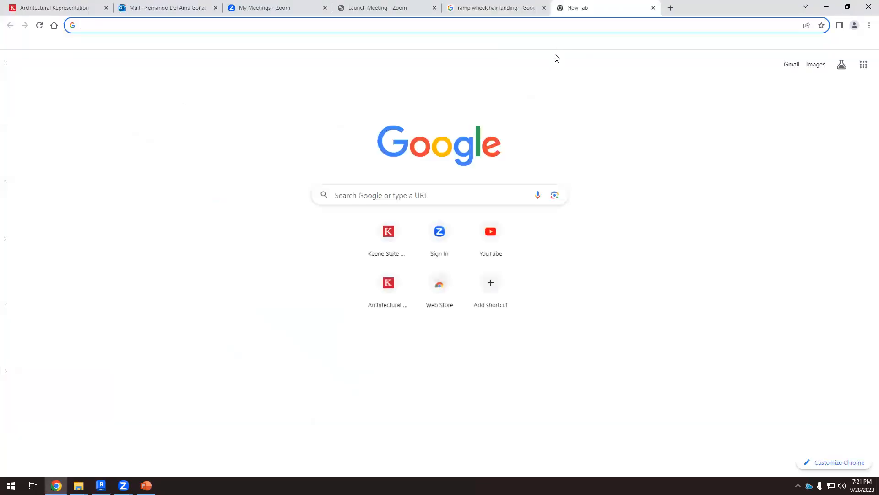
type("heigh")
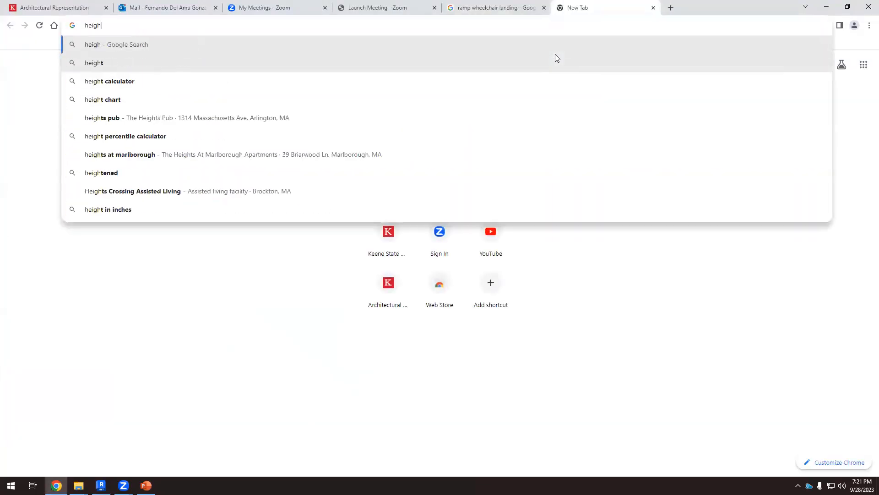
type(" of railings")
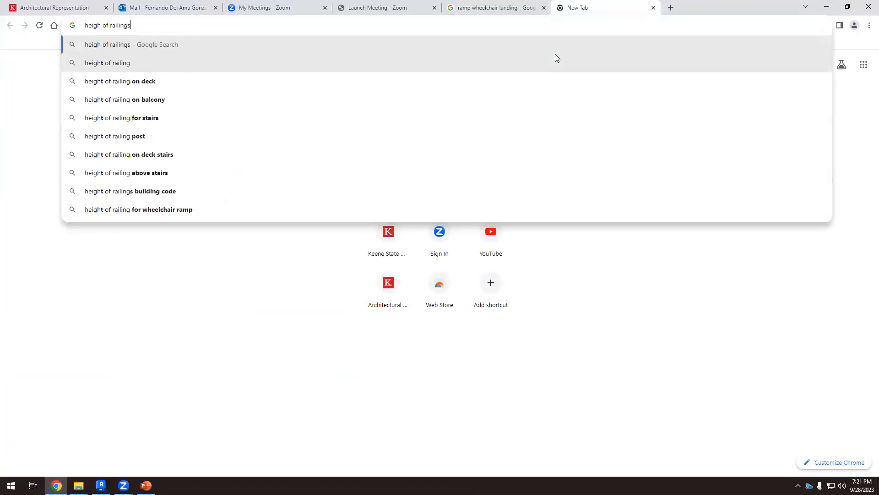
key("Return")
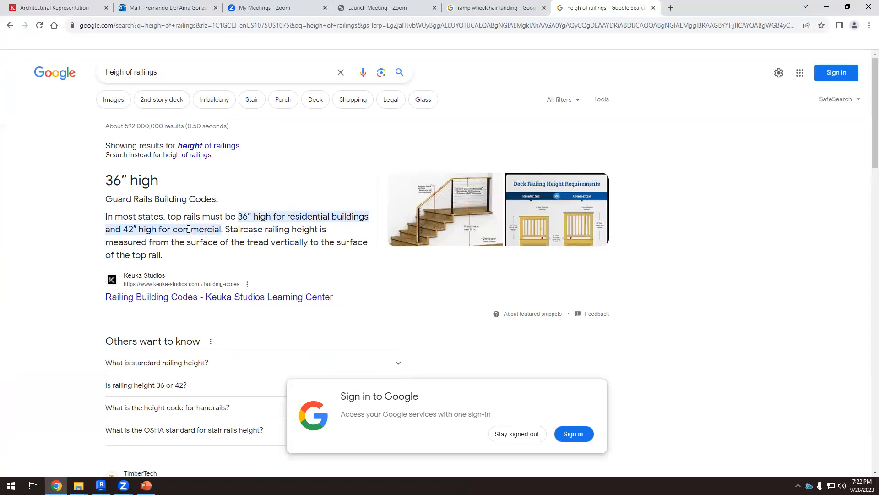
double_click(126, 230)
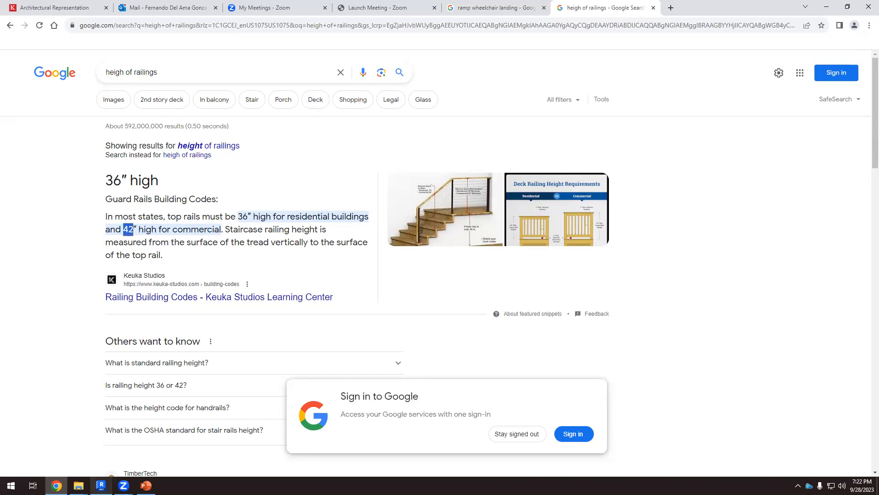
Switch back to Revit and reduce the Unconnected Height of the three selected walls to form a low parapet above the upper terrace
left_click(101, 485)
middle_click_drag(231, 275, 298, 311)
middle_click_drag(242, 273, 137, 215, "shift")
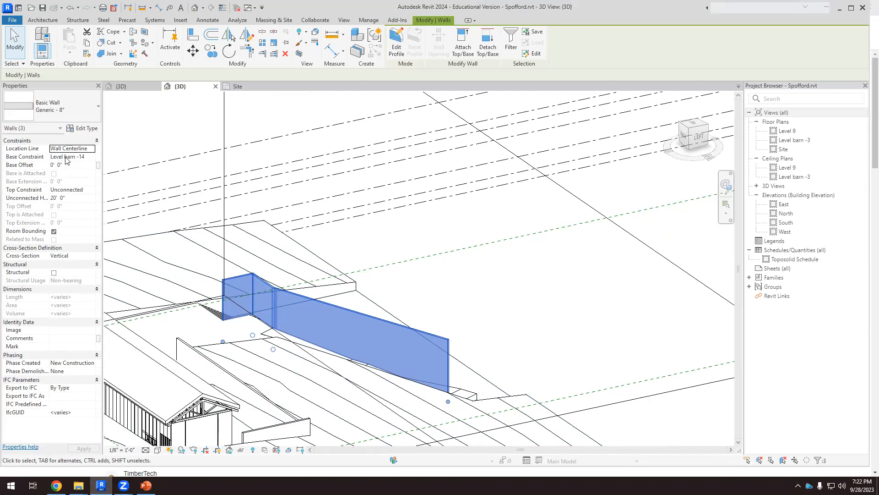
left_click(69, 200)
left_click_drag(67, 197, 41, 198)
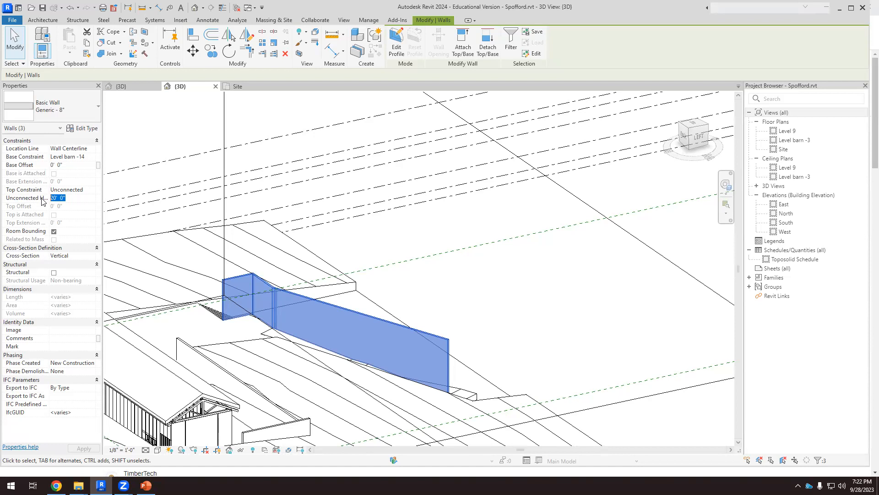
type("1")
key("Return")
middle_click_drag(326, 276, 250, 312, "shift")
left_click(443, 284)
scroll(250, 312, "up", 5)
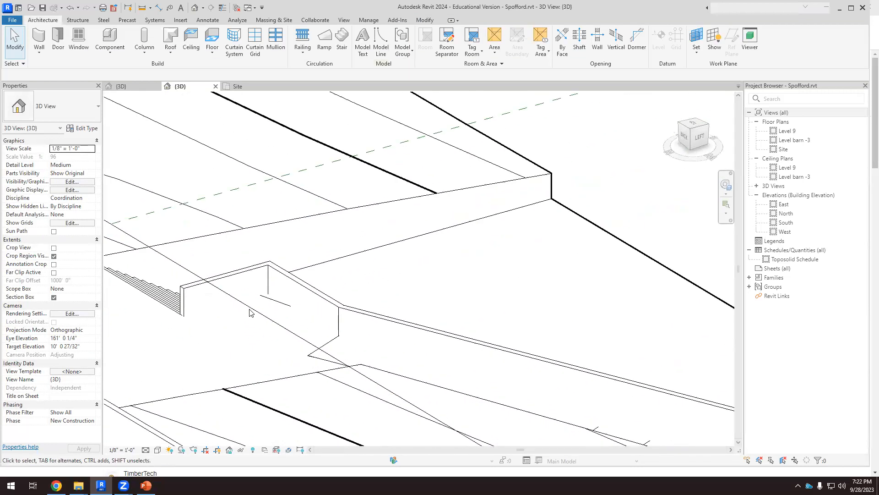
scroll(250, 312, "up", 1)
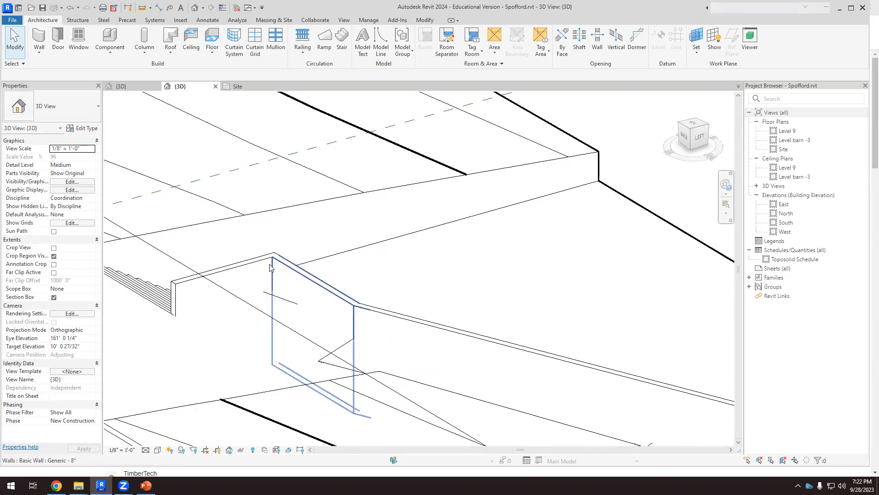
scroll(234, 295, "down", 1)
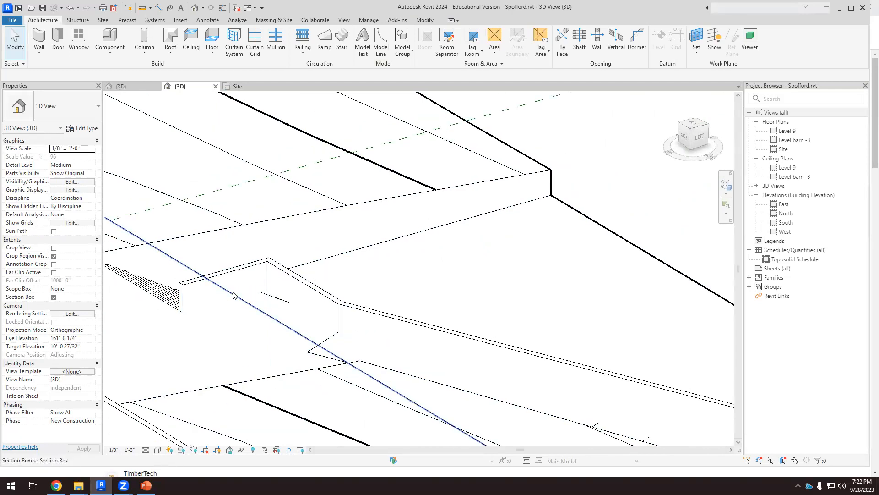
scroll(236, 284, "down", 1)
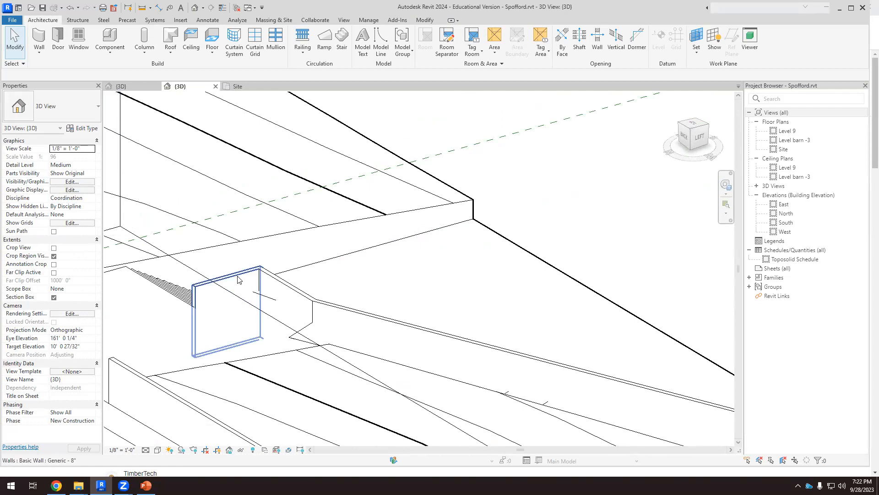
Examine the lowered guard walls beside the lower stair, along the terrace edge and along the ramp from several sides
middle_click_drag(247, 274, 550, 269, "shift")
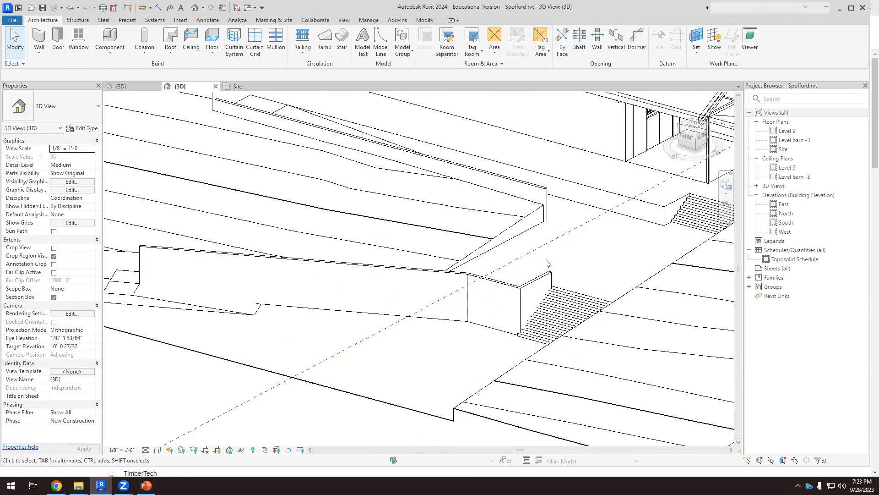
scroll(535, 304, "up", 3)
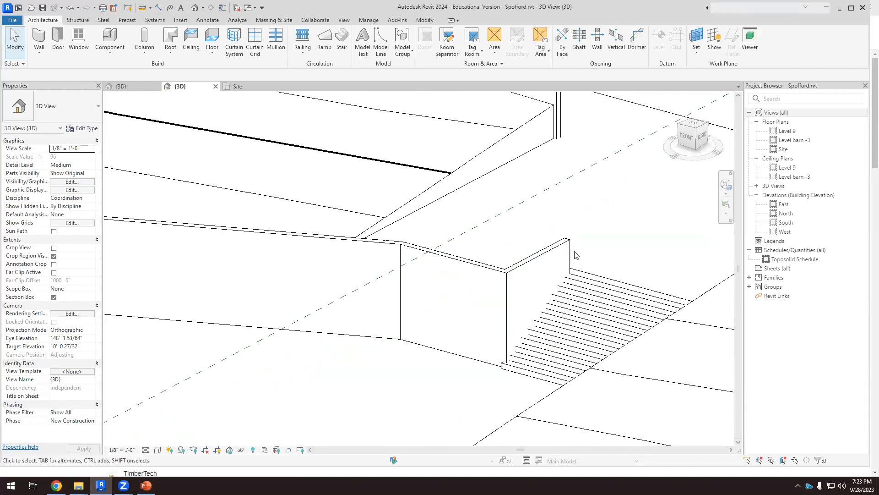
scroll(576, 255, "up", 2)
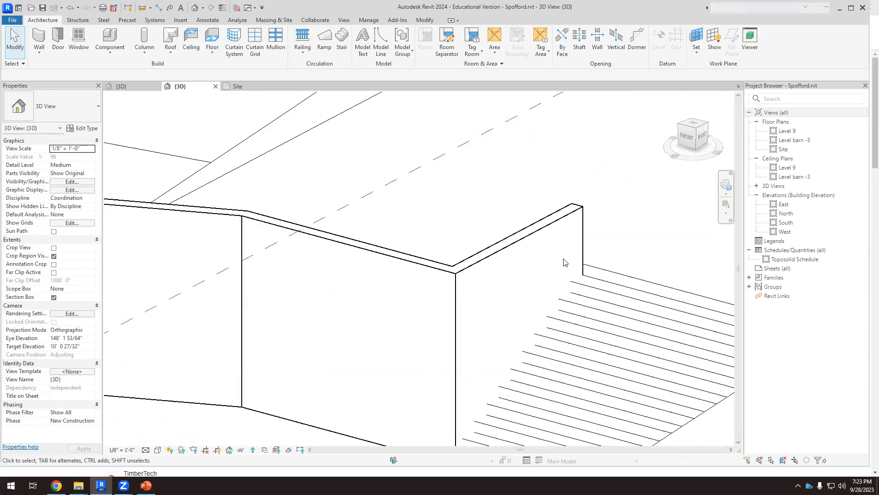
left_click(303, 50)
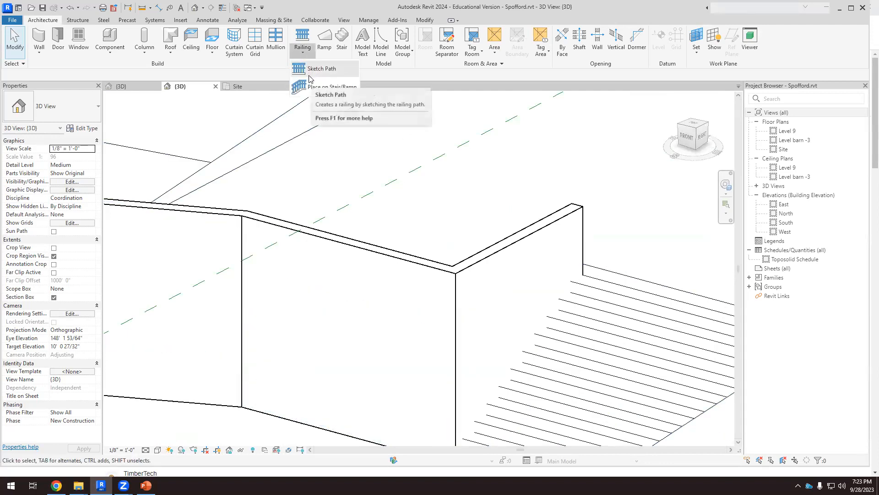
scroll(435, 144, "down", 5)
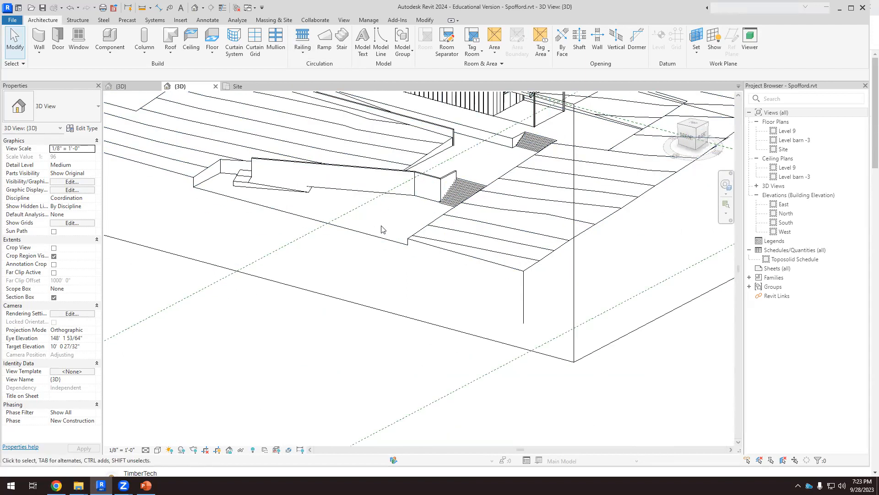
middle_click_drag(403, 248, 311, 133, "shift")
left_click_drag(311, 133, 324, 213, "shift")
middle_click_drag(349, 224, 491, 250, "shift")
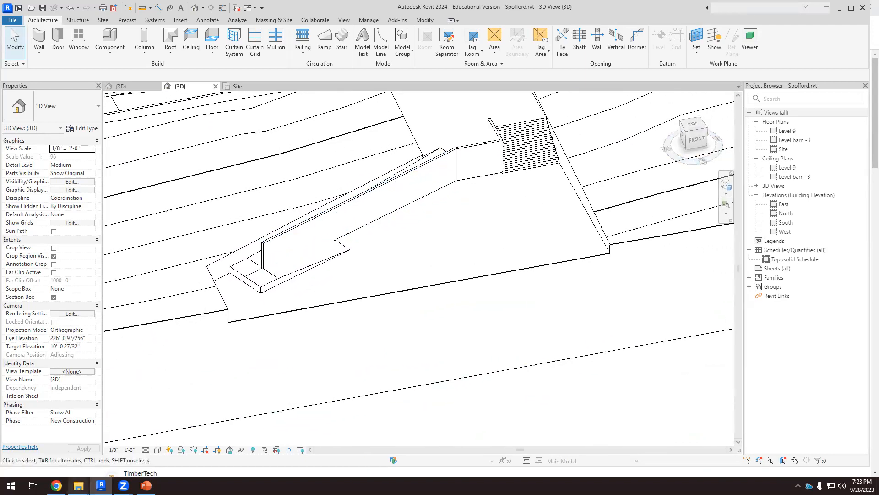
Set the 3D view's visual style to Wireframe to expose the ramp slopes and landing behind the outer wall
left_click(158, 450)
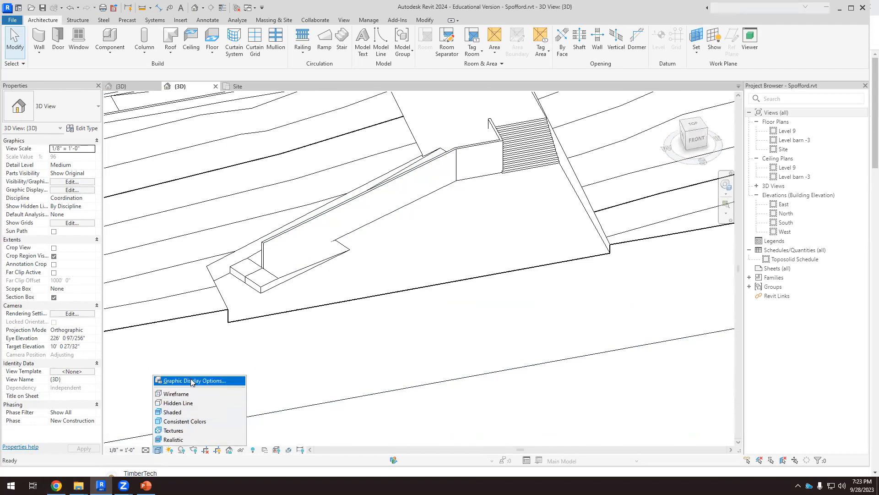
left_click(184, 393)
middle_click_drag(543, 222, 488, 109, "shift")
left_click(441, 219)
scroll(385, 238, "down", 1)
middle_click_drag(378, 238, 427, 288, "shift")
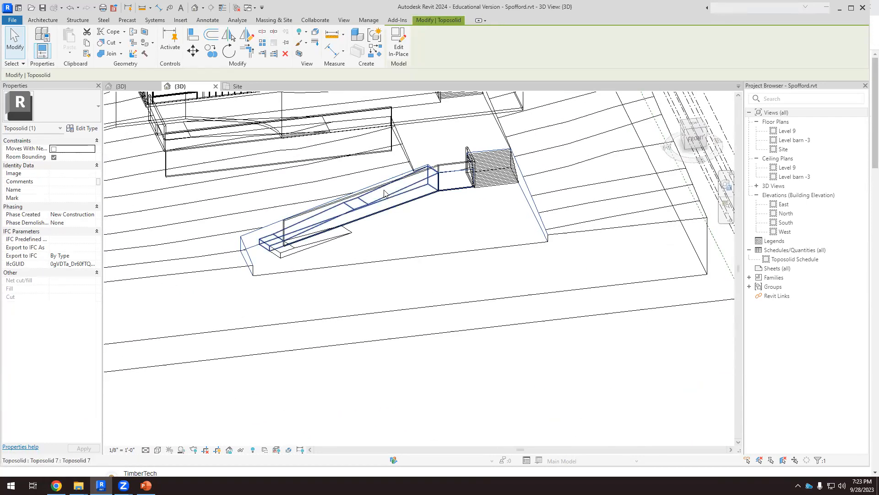
middle_click_drag(383, 190, 388, 207, "shift")
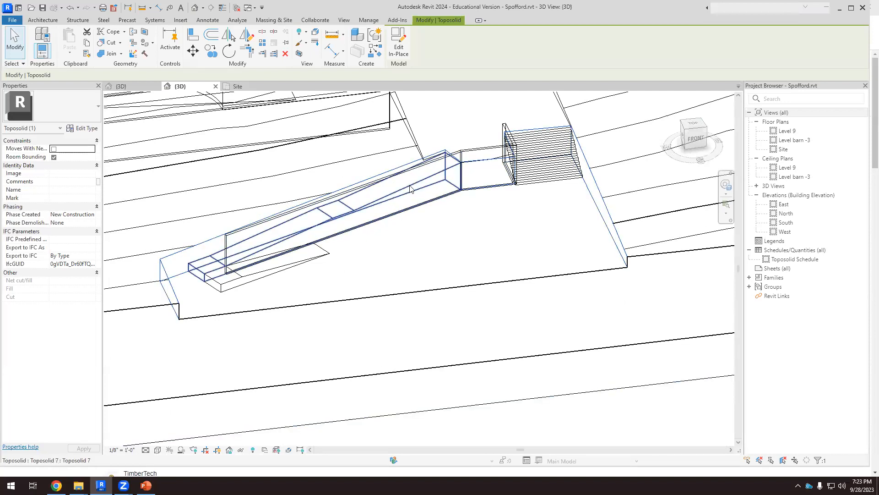
scroll(410, 189, "up", 1)
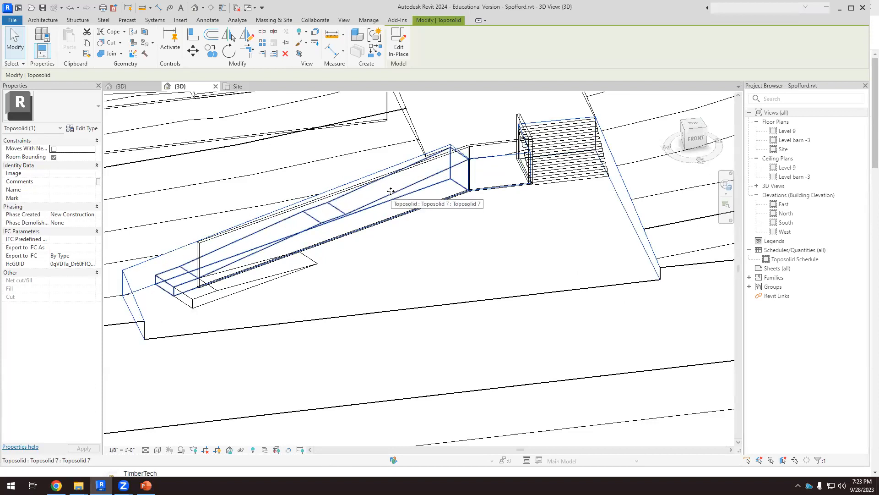
middle_click_drag(418, 178, 149, 258, "shift")
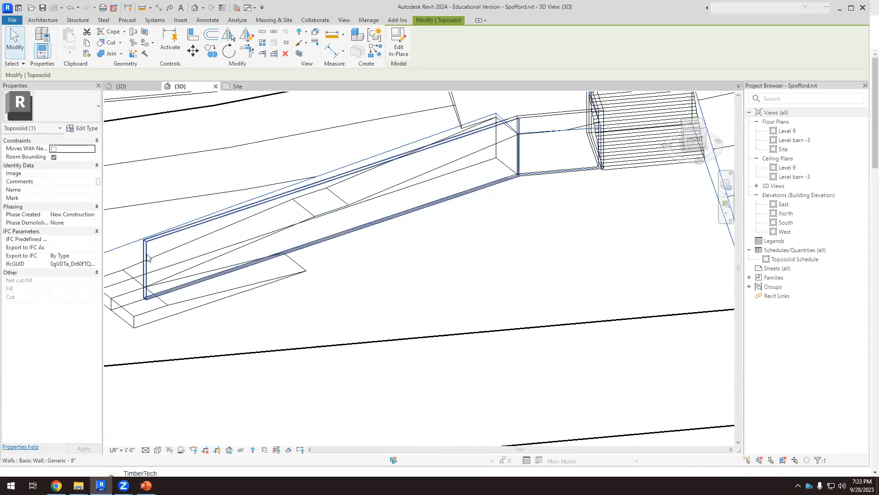
Edit the profile of the ramp's outer wall and try to pull the top line's lower end back to the middle landing
left_click(147, 259)
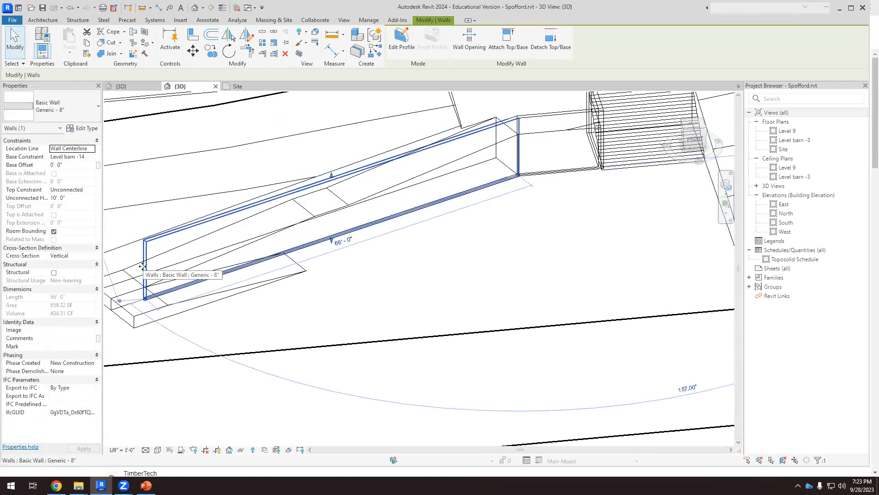
left_click(401, 39)
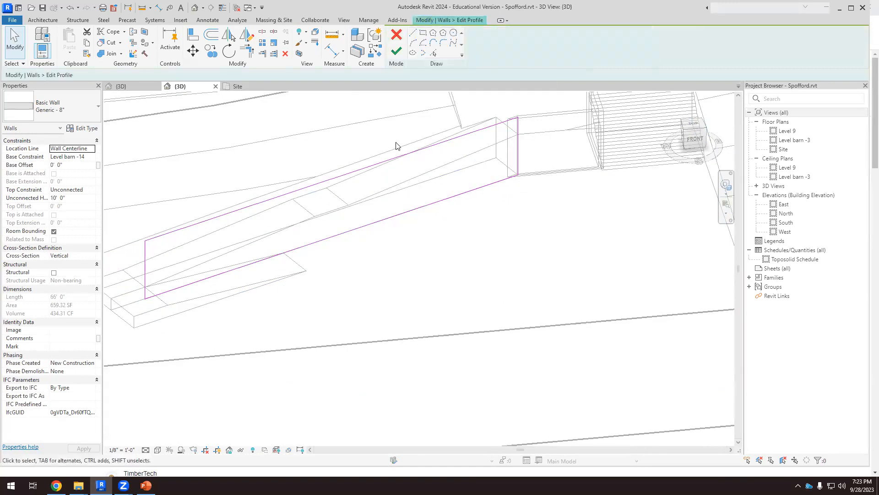
scroll(499, 135, "up", 4)
scroll(500, 135, "down", 2)
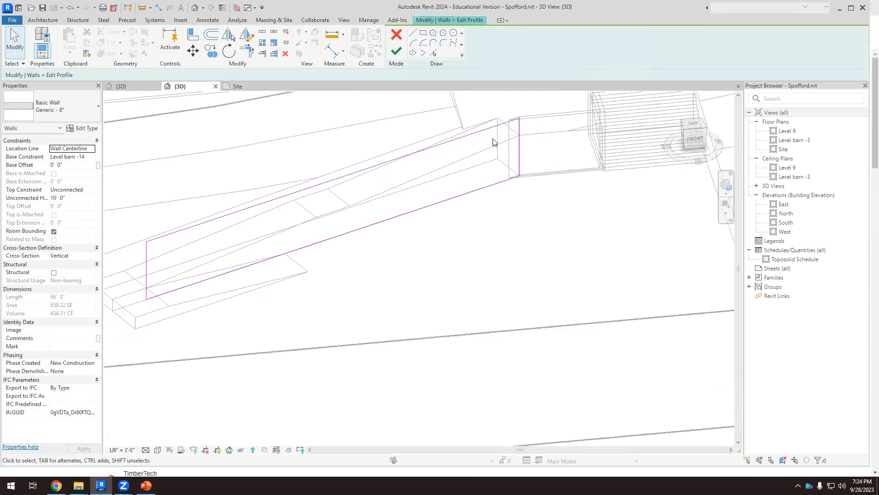
left_click(181, 231)
mouse_move(146, 243)
left_mouse_down()
mouse_move(338, 198)
mouse_move(331, 192)
mouse_move(345, 187)
mouse_move(336, 193)
left_mouse_up()
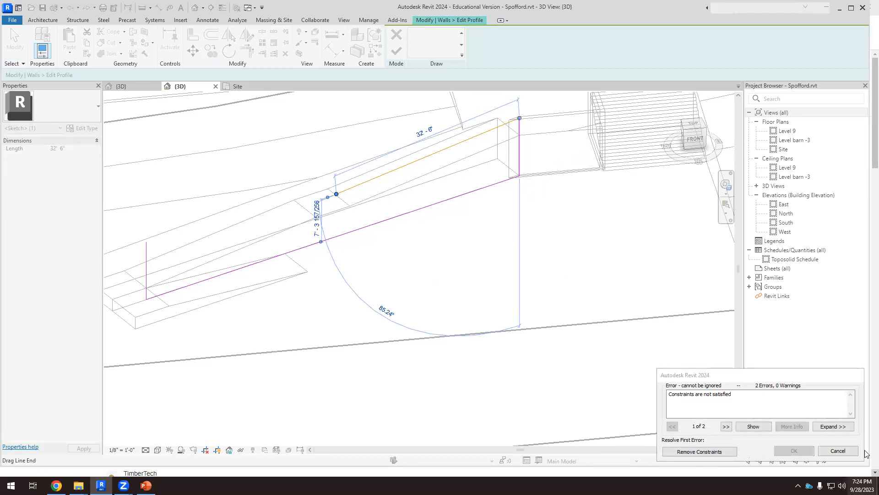
left_click(840, 451)
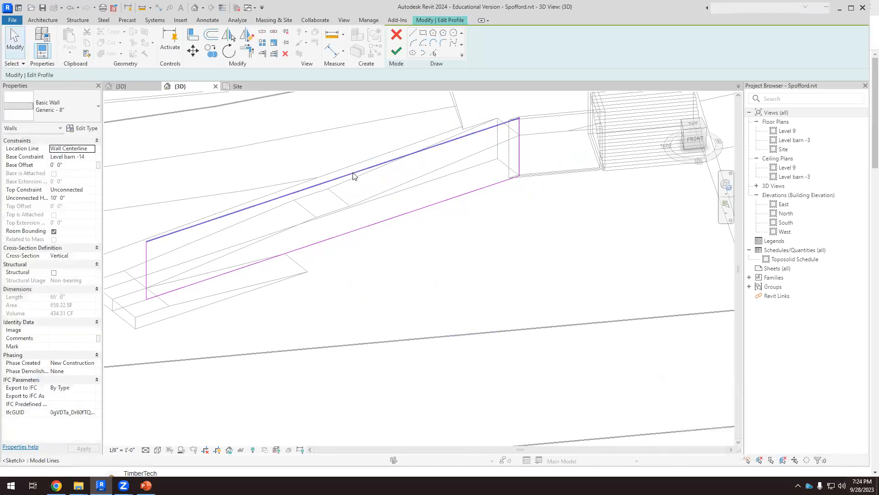
left_click(352, 175)
mouse_move(155, 239)
left_mouse_down()
mouse_move(308, 196)
mouse_move(304, 188)
mouse_move(325, 199)
left_mouse_up()
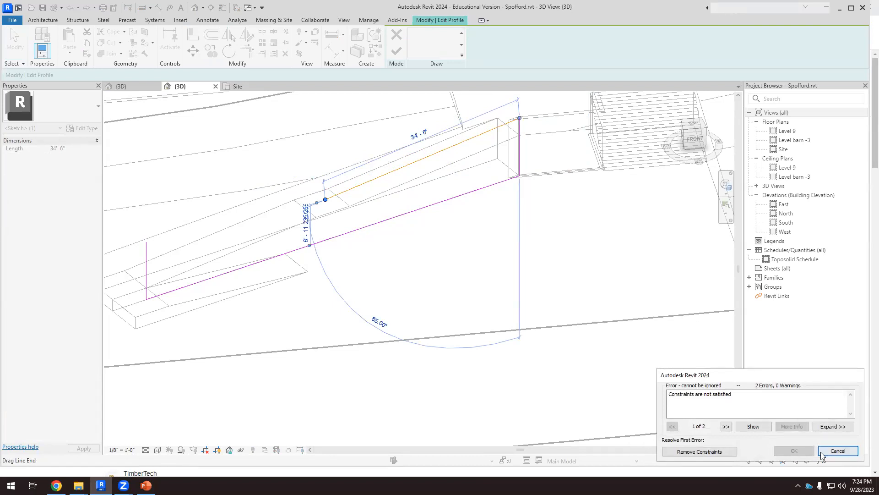
left_click(839, 450)
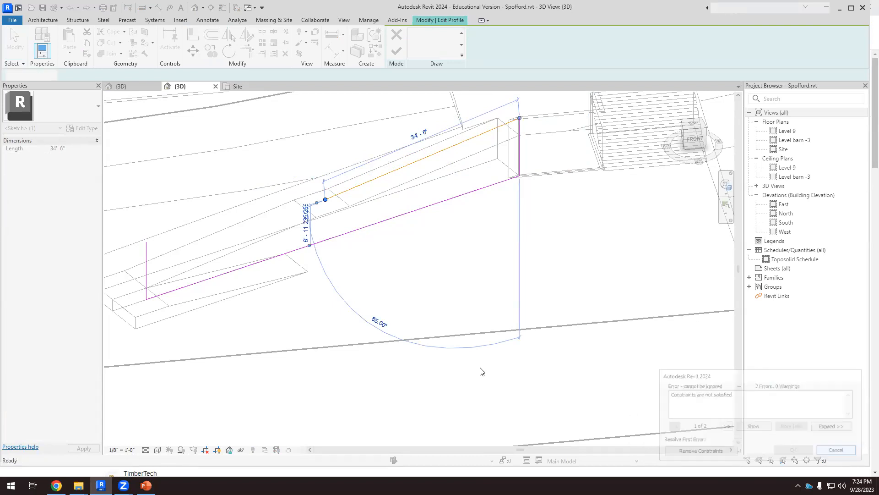
Replace the profile's top line with chained lines following the upper ramp slope, the level landing and the next slope down
left_click(471, 138)
key("Delete")
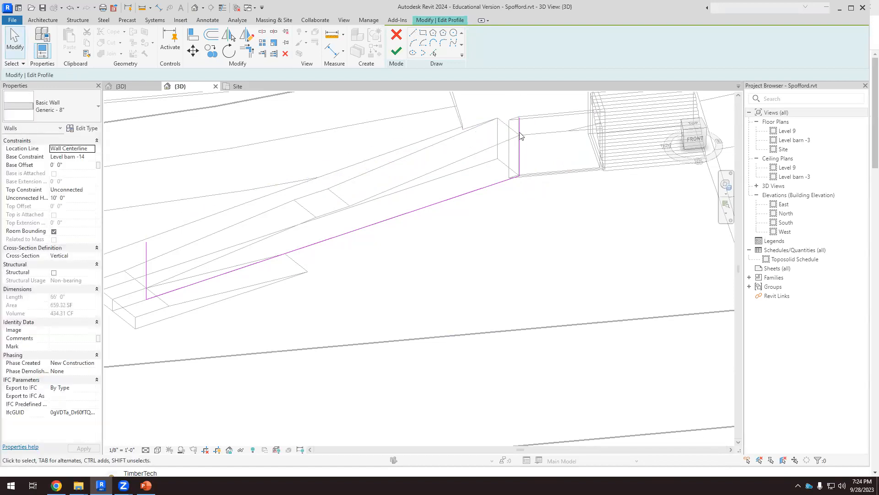
key("l")
key("i")
left_click(519, 117)
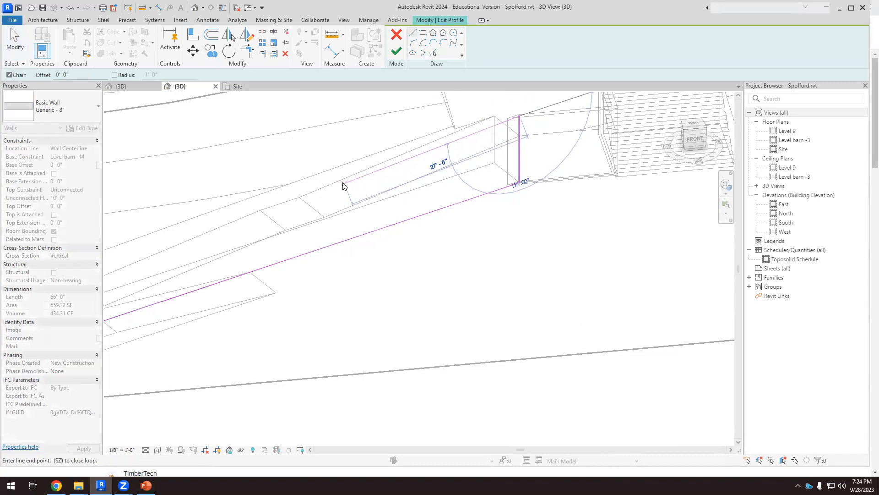
scroll(314, 202, "up", 2)
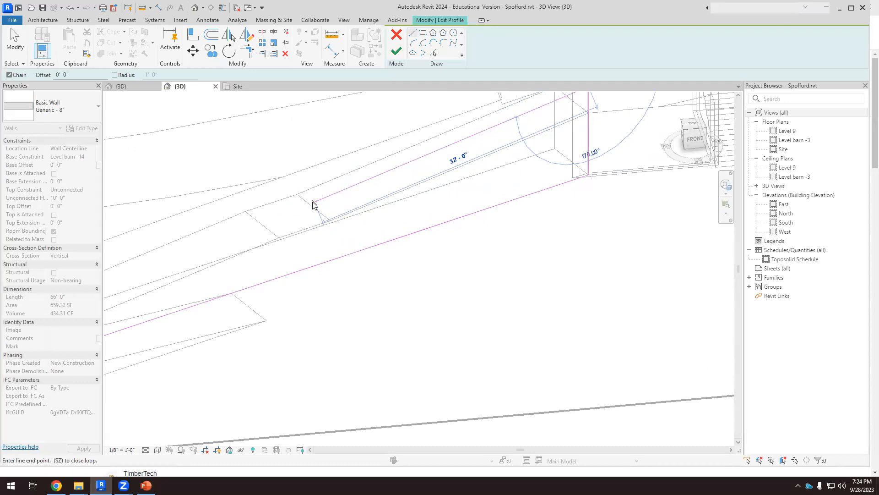
left_click(313, 202)
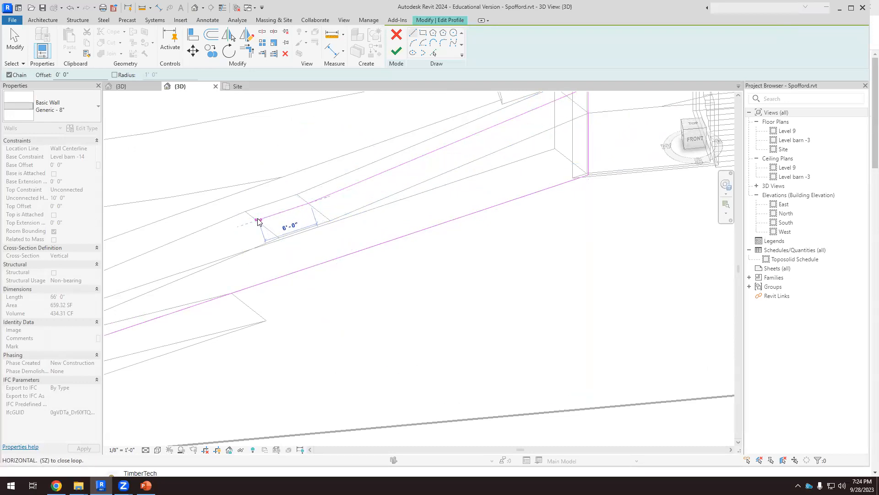
scroll(258, 222, "down", 5)
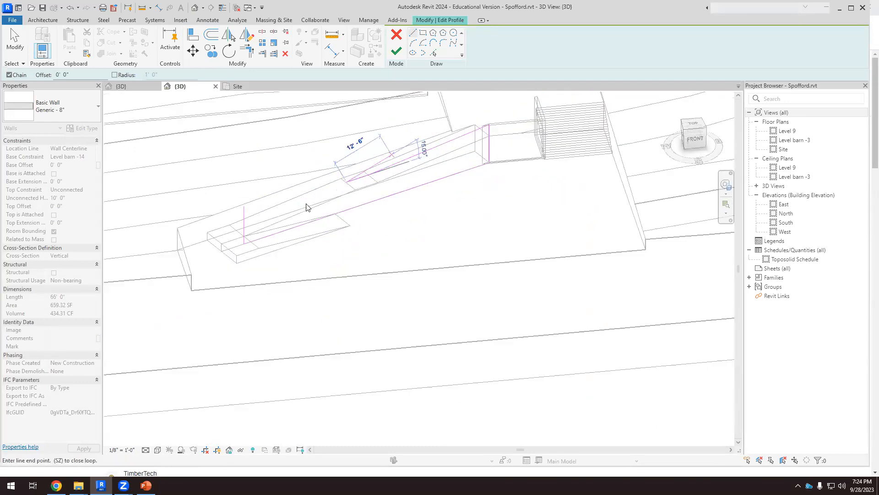
left_click(254, 222)
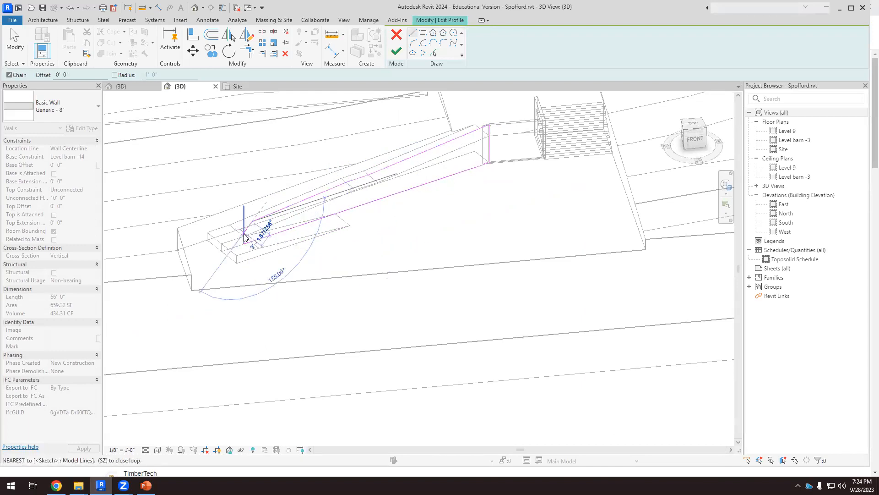
Trim the new top line to the wall's lower end line and finish the profile edit
left_click(254, 53)
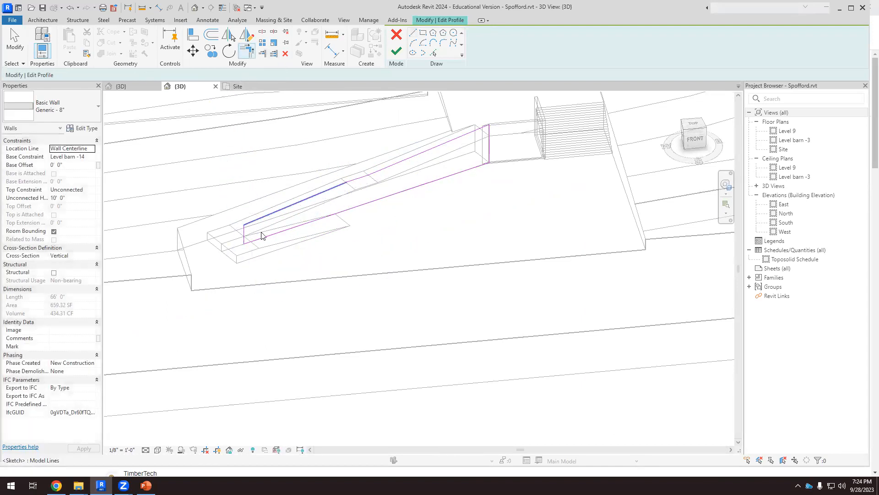
left_click(397, 51)
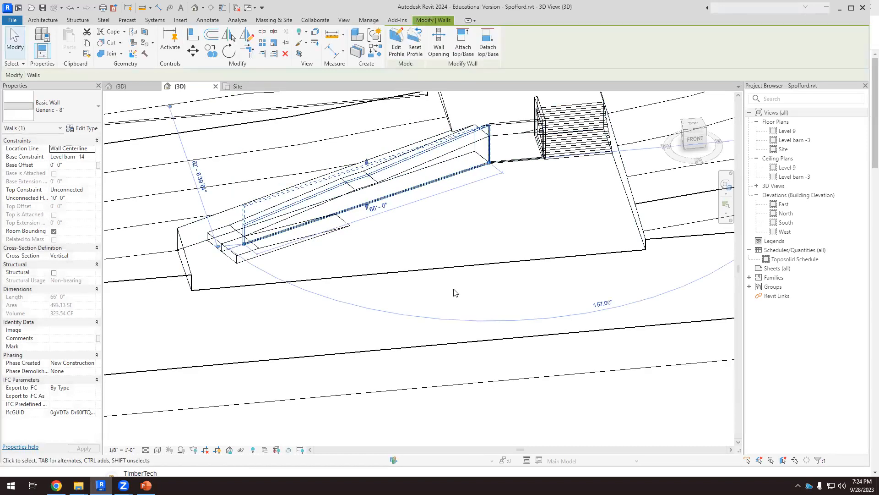
left_click(466, 240)
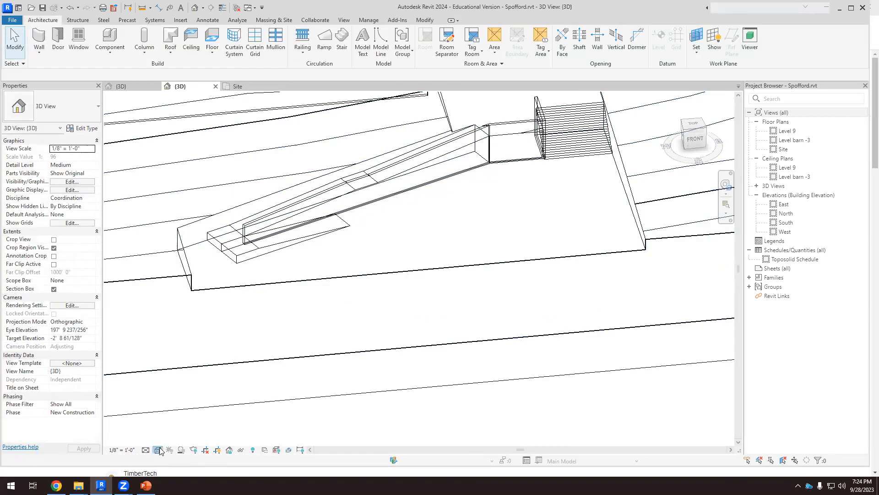
Display the 3D view in Shaded and Realistic styles and examine the reshaped ramp wall, lower stair and terrace from several angles
left_click(181, 449)
left_click(181, 413)
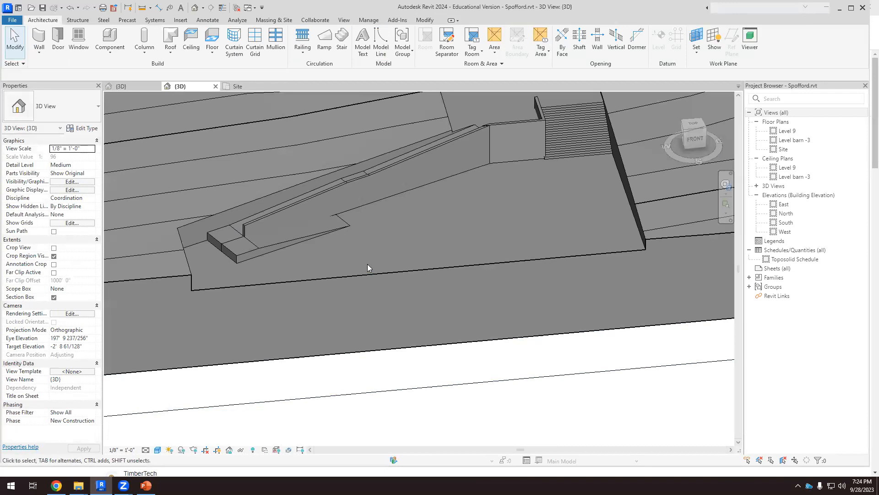
left_click(158, 450)
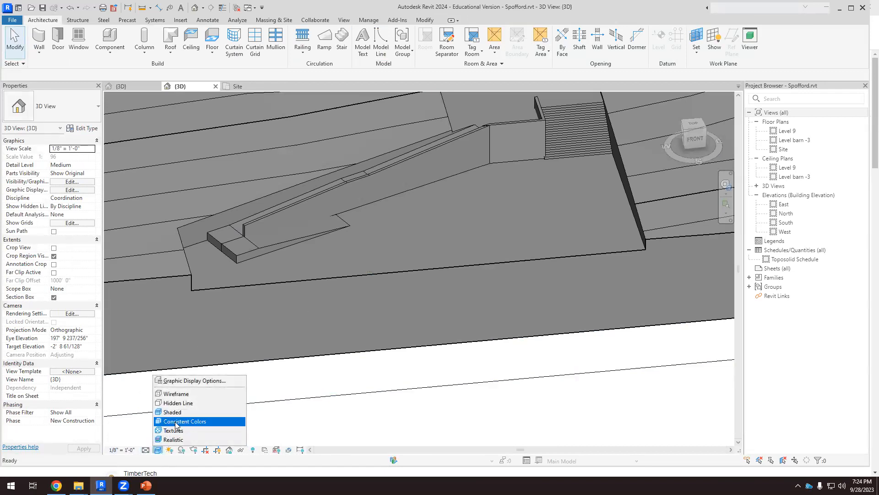
left_click(174, 439)
middle_click_drag(435, 217, 423, 217, "shift")
left_click(372, 256)
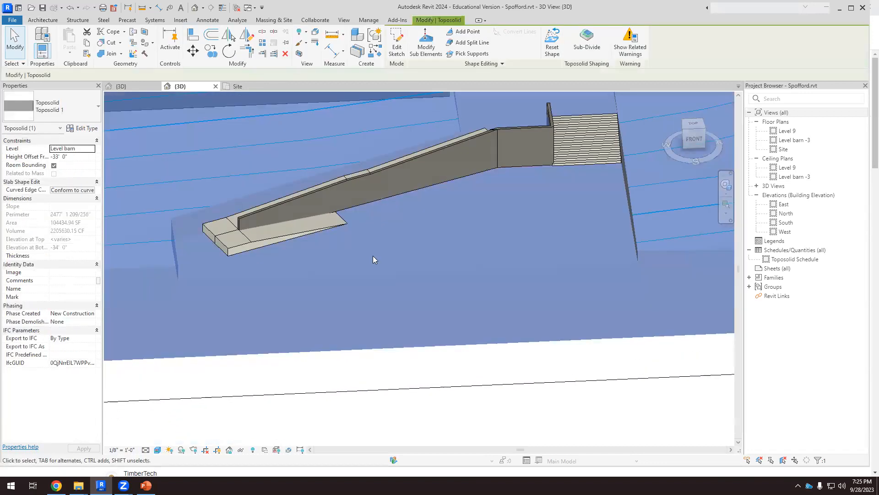
left_click(360, 369)
middle_click_drag(347, 240, 558, 206, "shift")
mouse_move(411, 228)
middle_mouse_down("shift")
mouse_move(418, 258)
mouse_move(409, 229)
middle_mouse_up("shift")
scroll(407, 213, "up", 1)
middle_click_drag(369, 187, 327, 378, "shift")
scroll(330, 383, "down", 2)
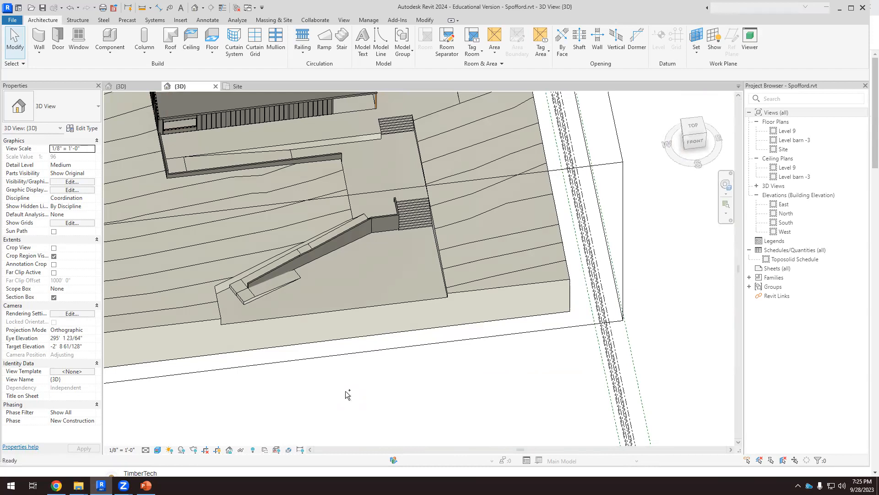
Undo the ramp wall's profile changes and cancel the profile edit
key("ctrl+z")
key("ctrl+z")
key("ctrl+z")
key("ctrl+z")
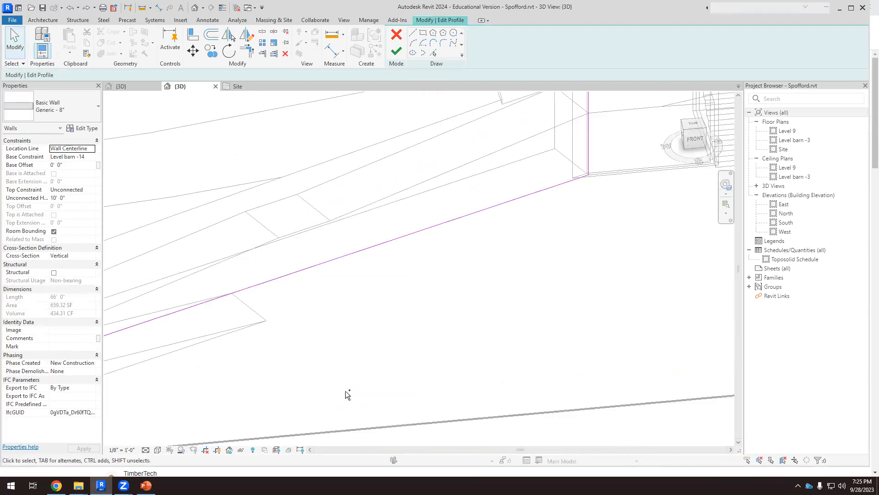
key("ctrl+z")
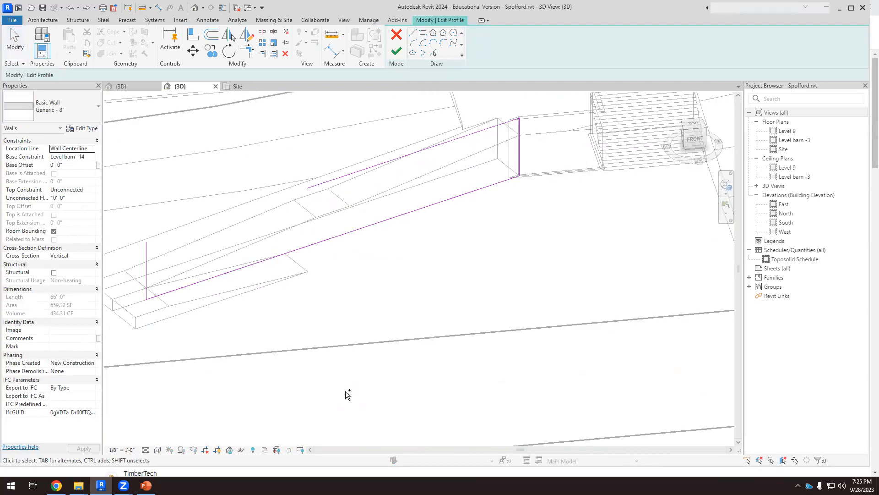
left_click(393, 35)
left_click(495, 253)
left_click(398, 40)
left_click(469, 252)
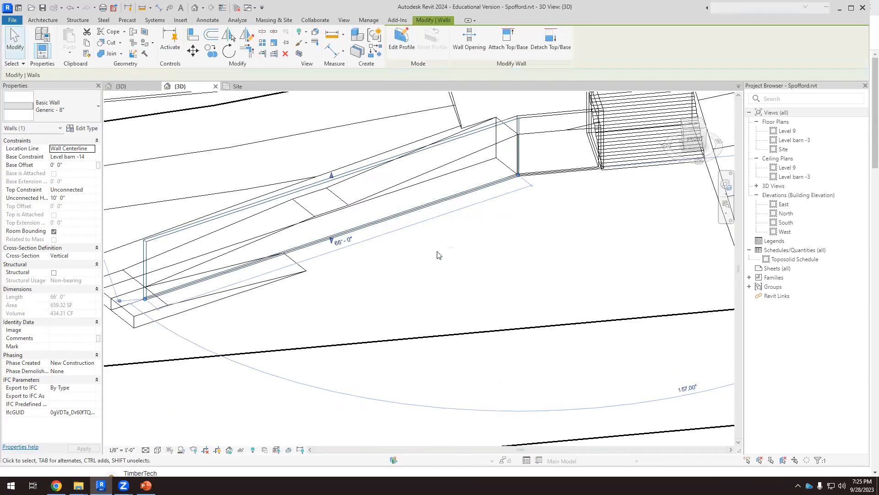
left_click(398, 39)
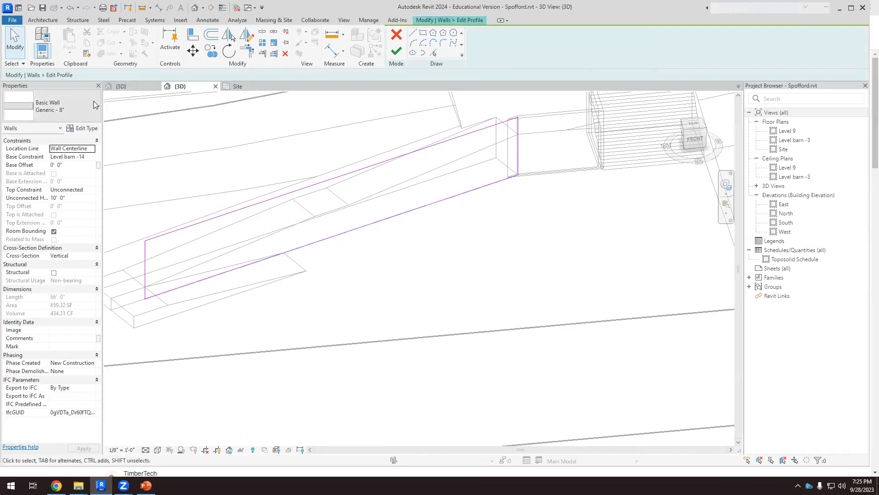
left_click(395, 35)
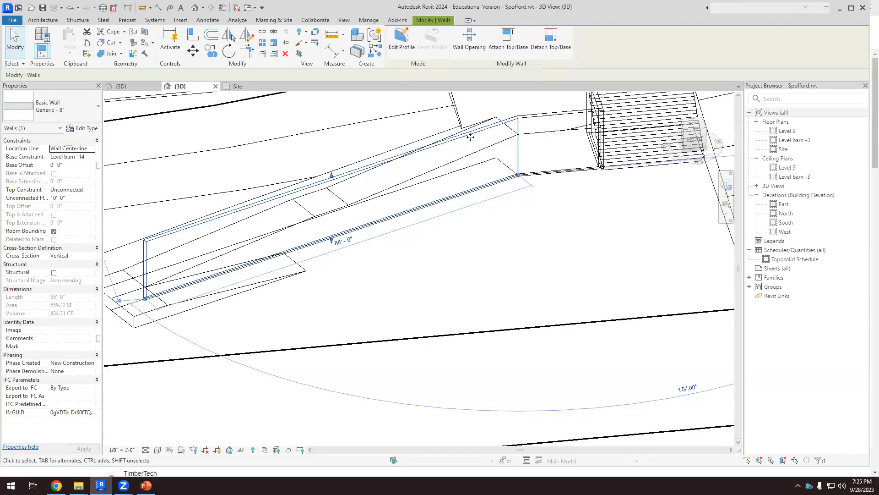
left_click(463, 273)
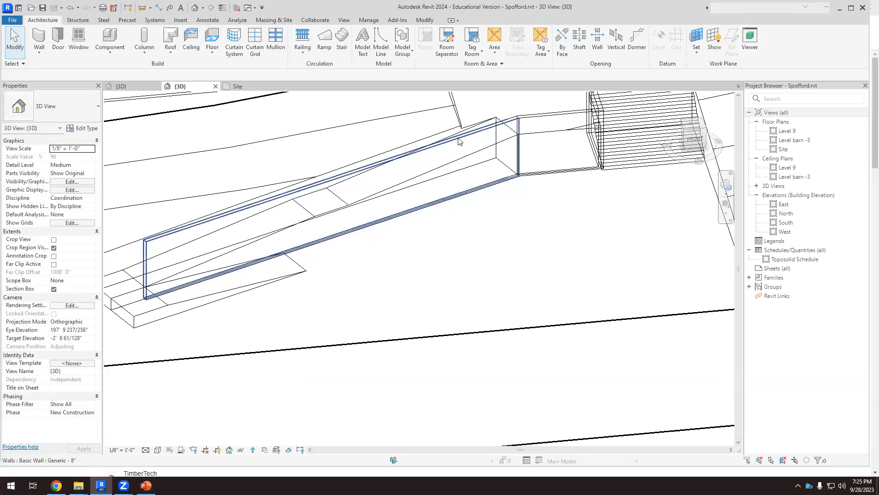
Open the ramp wall's profile for editing and delete its straight top line
left_click(455, 140)
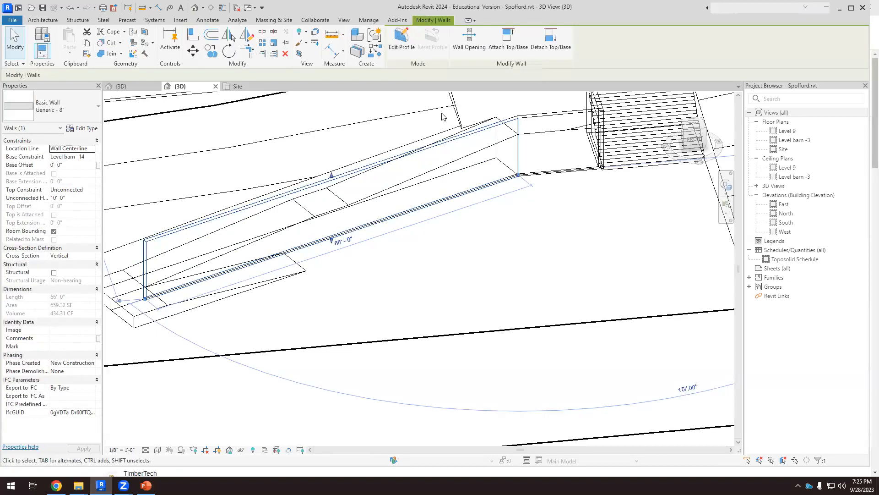
left_click(404, 38)
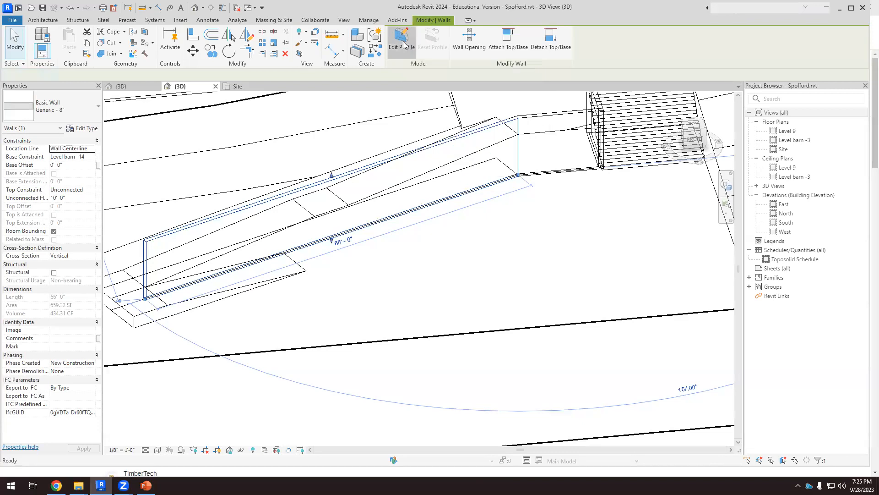
left_click(436, 156)
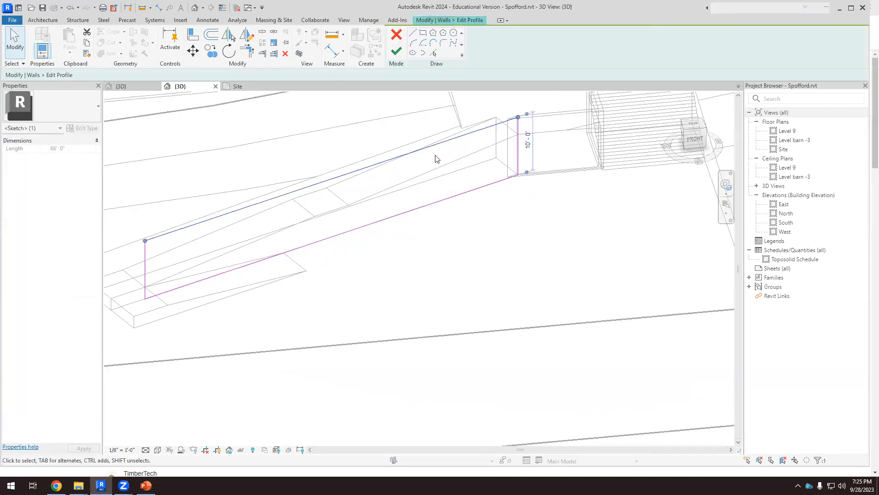
key("Delete")
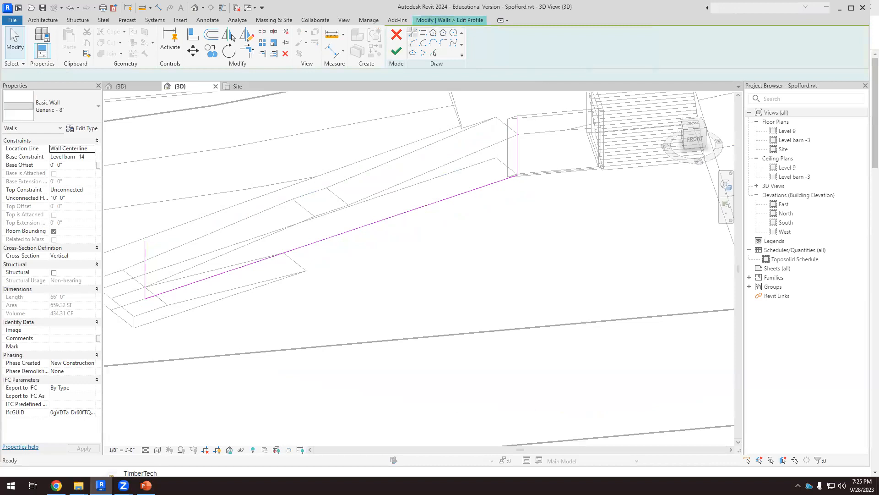
Draw chained profile lines from the wall's upper end along the upper ramp slope, the level landing and the next slope to the lower end line
left_click(412, 33)
scroll(529, 112, "up", 5)
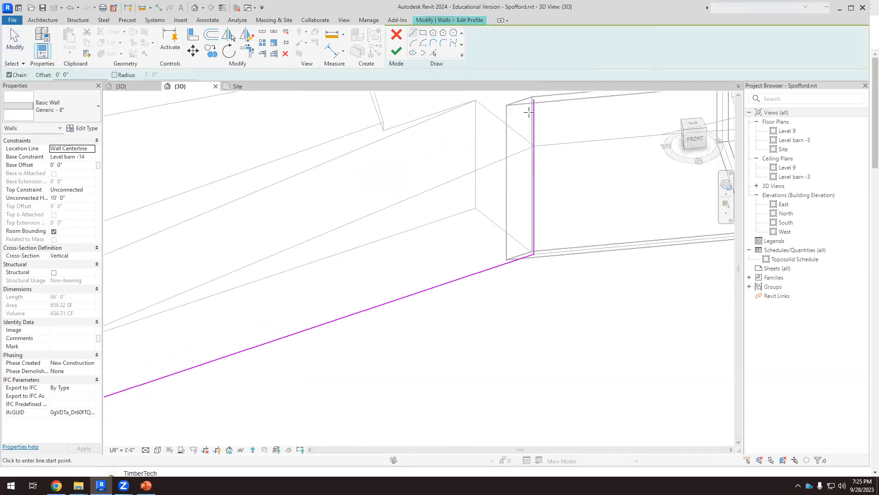
left_click(532, 100)
scroll(503, 135, "down", 4)
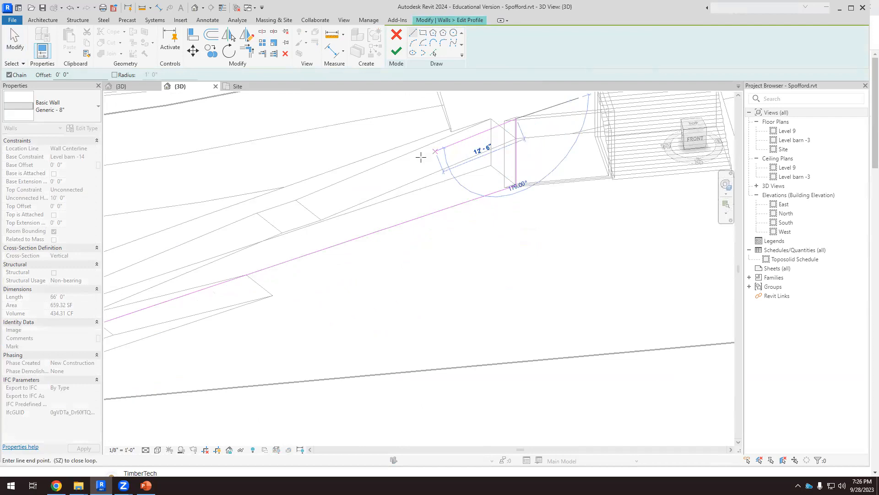
left_click(302, 208)
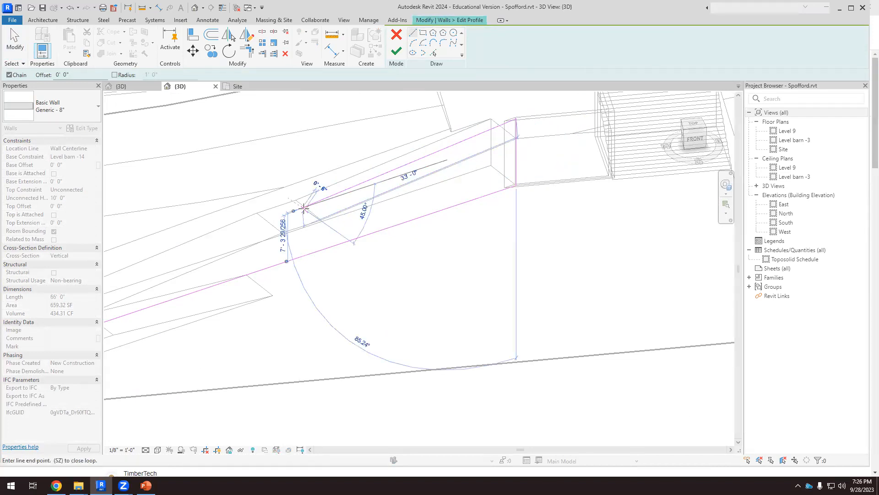
left_click(266, 219)
scroll(444, 165, "down", 2)
scroll(235, 233, "up", 1)
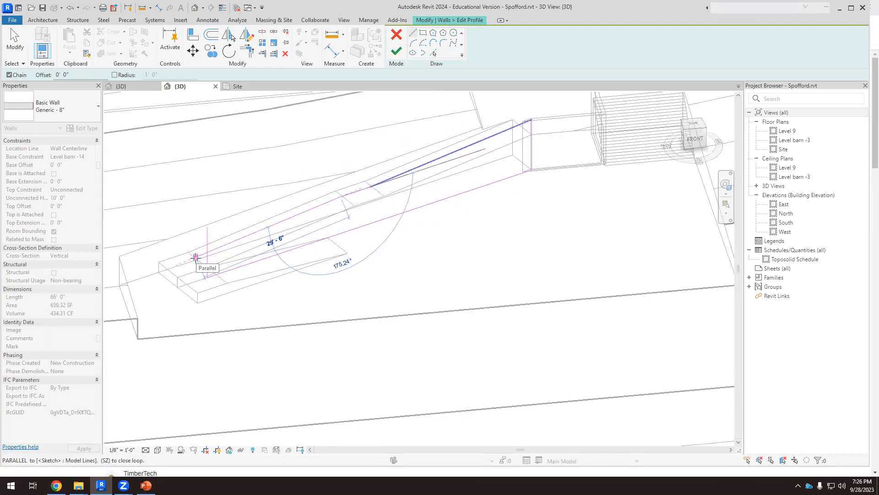
scroll(195, 258, "up", 2)
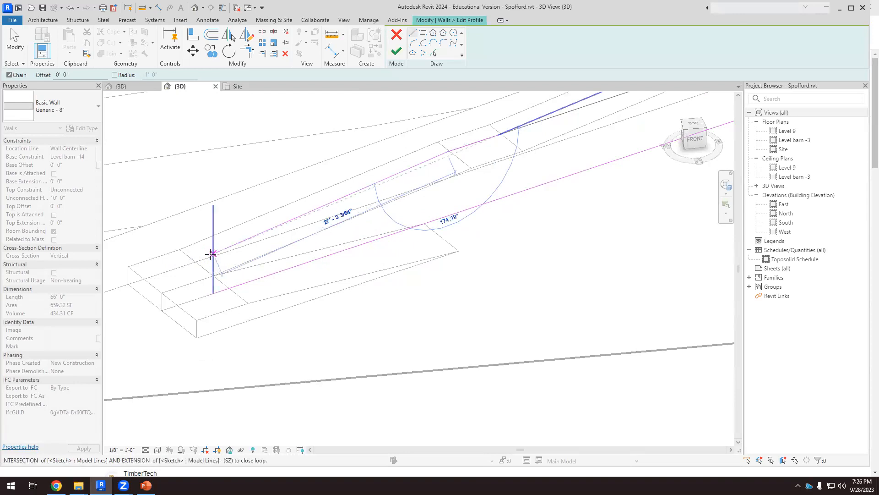
left_click(212, 253)
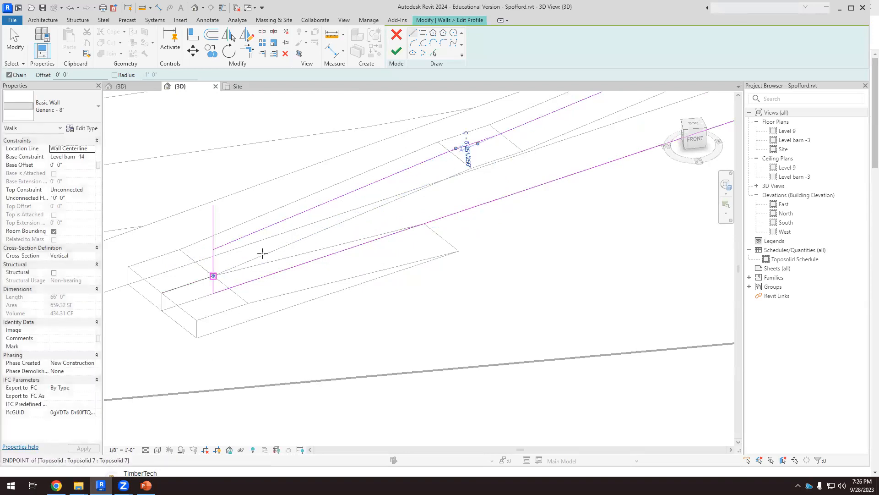
Trim the lower end line to the new sloped top line and finish the ramp wall's profile edit
left_click(248, 53)
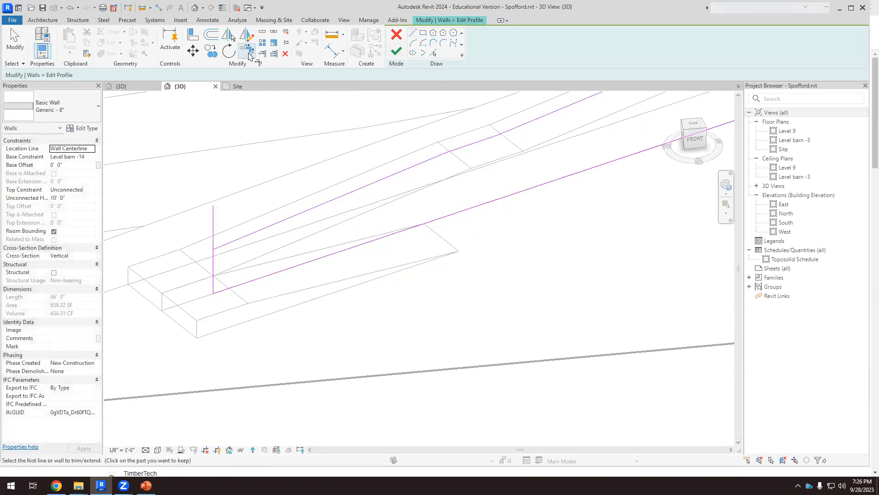
scroll(213, 262, "down", 3)
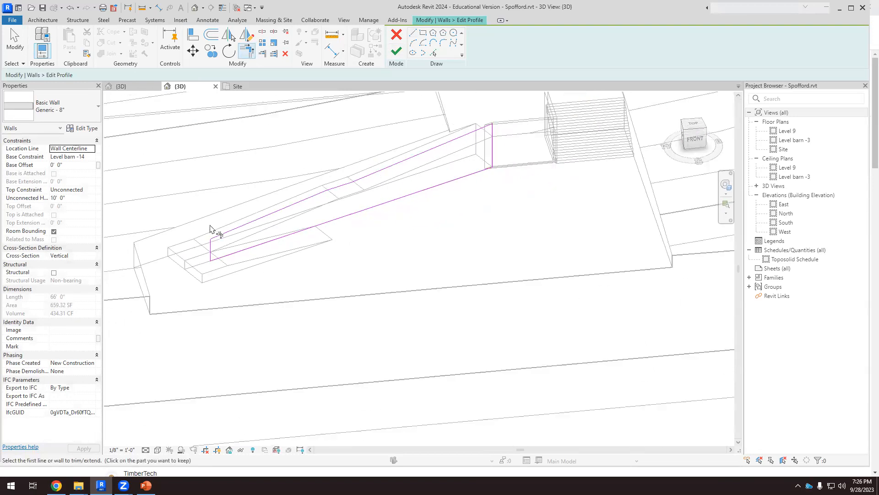
left_click(396, 53)
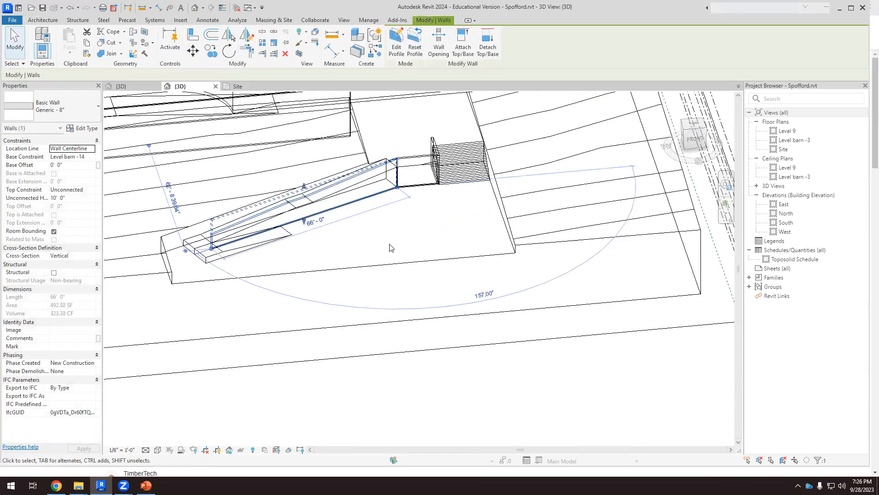
Display the 3D view in Realistic style and examine the reshaped ramp wall and switchback landing from several angles
left_click(379, 243)
left_click(158, 450)
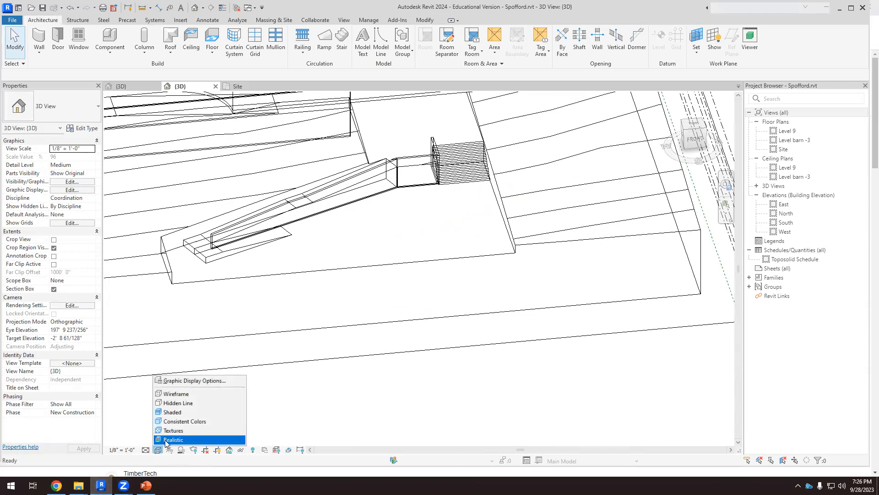
left_click(169, 440)
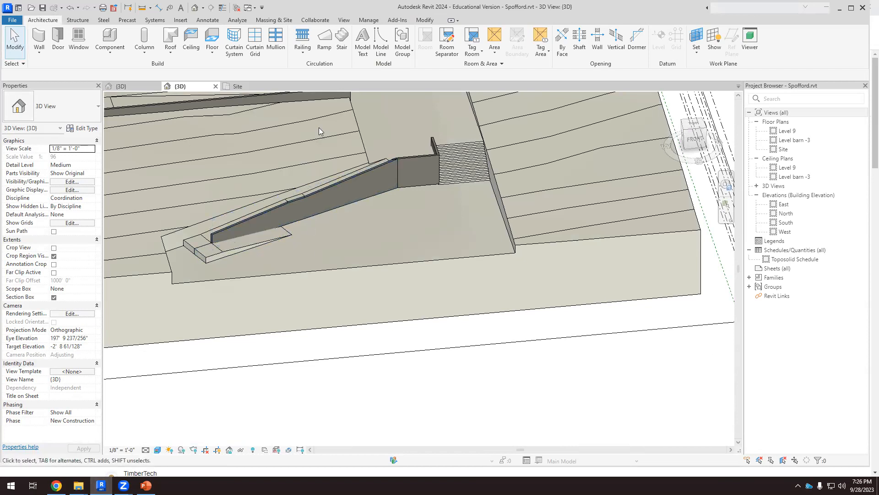
scroll(283, 168, "down", 4)
middle_click_drag(309, 214, 355, 294, "shift")
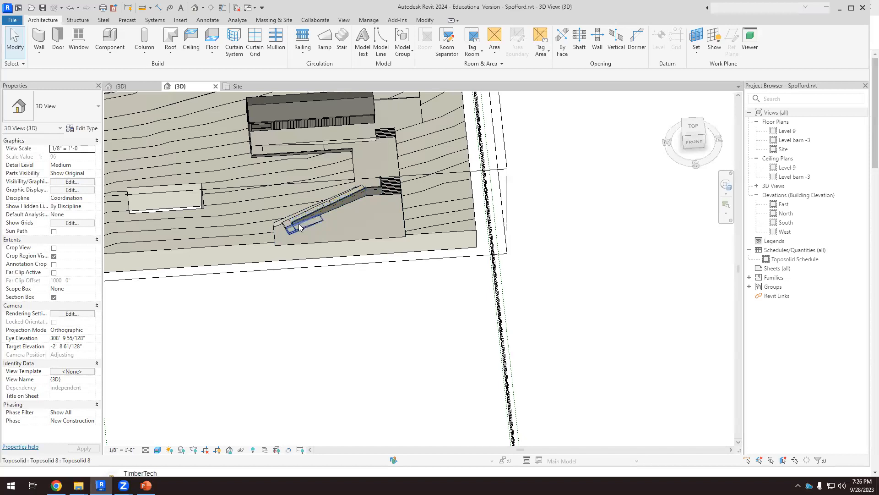
mouse_move(340, 232)
middle_mouse_down("shift")
mouse_move(371, 202)
mouse_move(365, 183)
mouse_move(367, 221)
mouse_move(375, 212)
mouse_move(336, 229)
middle_mouse_up("shift")
scroll(366, 184, "up", 2)
scroll(299, 249, "up", 5)
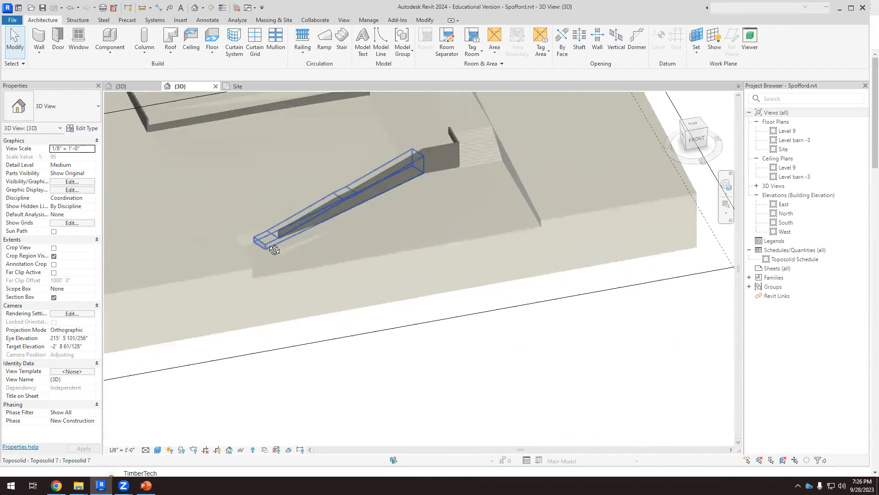
scroll(274, 240, "up", 1)
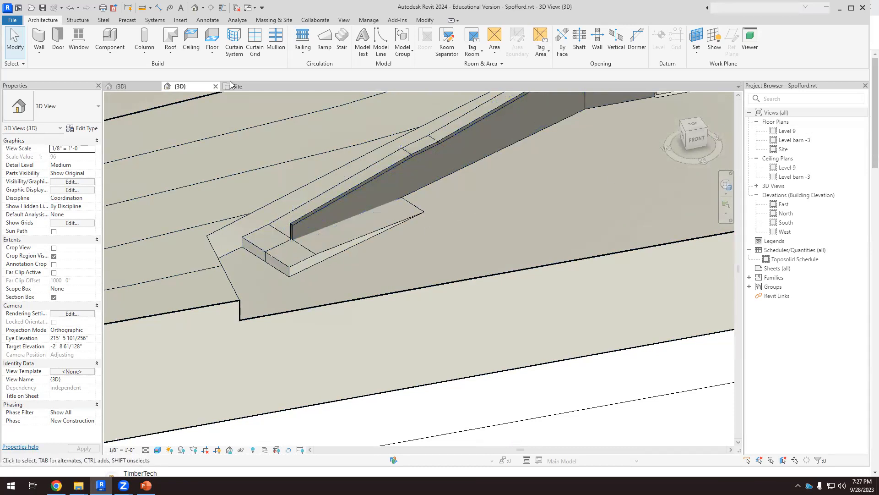
In the top view, draw chained Generic - 8" walls along the switchback landing's outer end and the lower ramp's outer edge
left_click(693, 126)
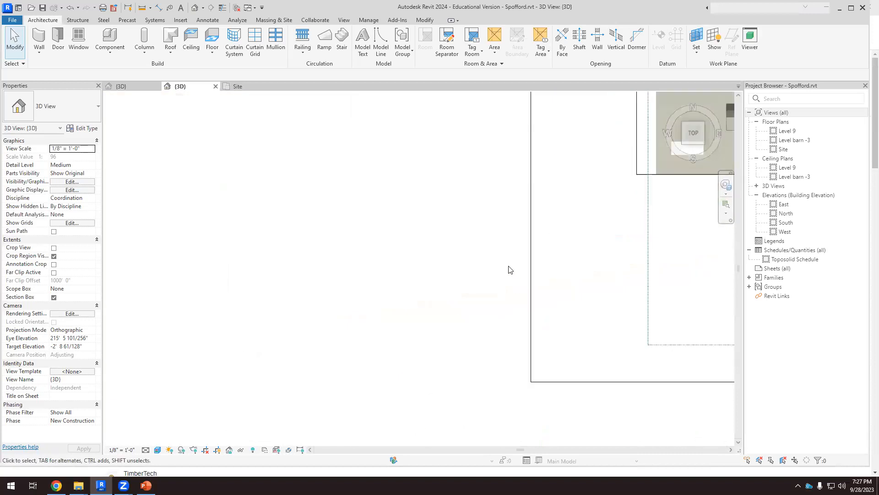
scroll(439, 232, "up", 10)
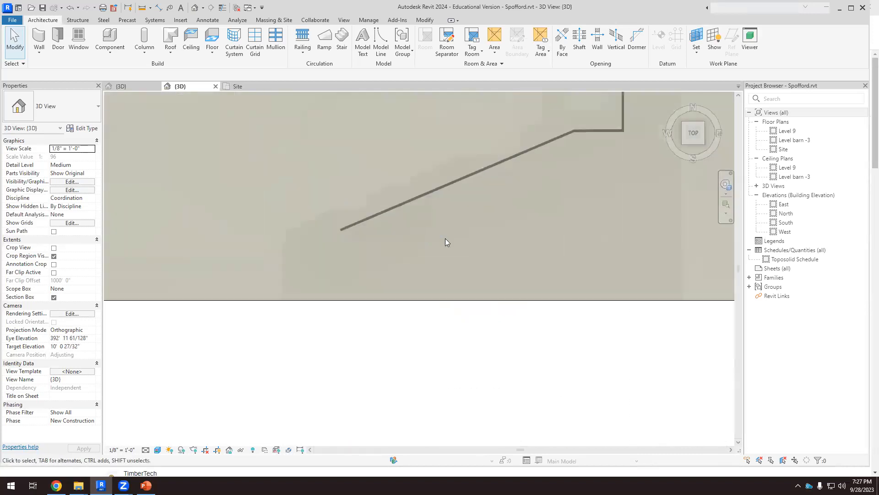
left_click(39, 36)
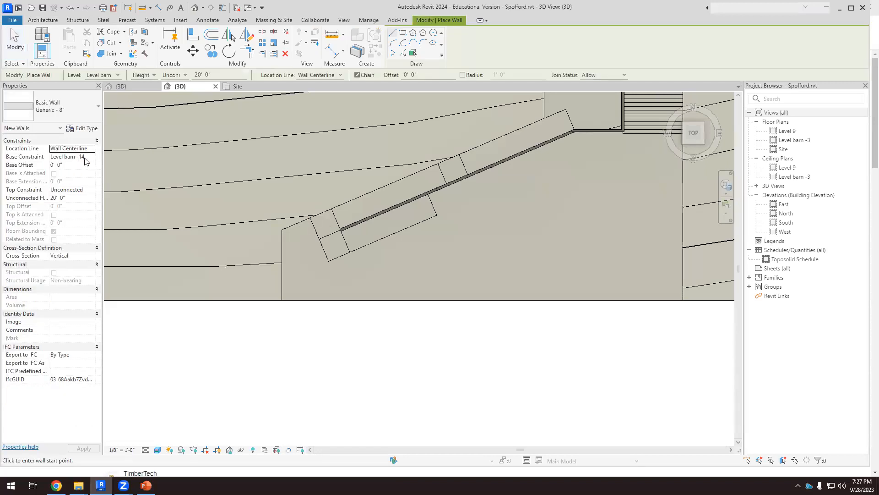
scroll(328, 242, "up", 5)
scroll(306, 224, "down", 4)
left_click(295, 206)
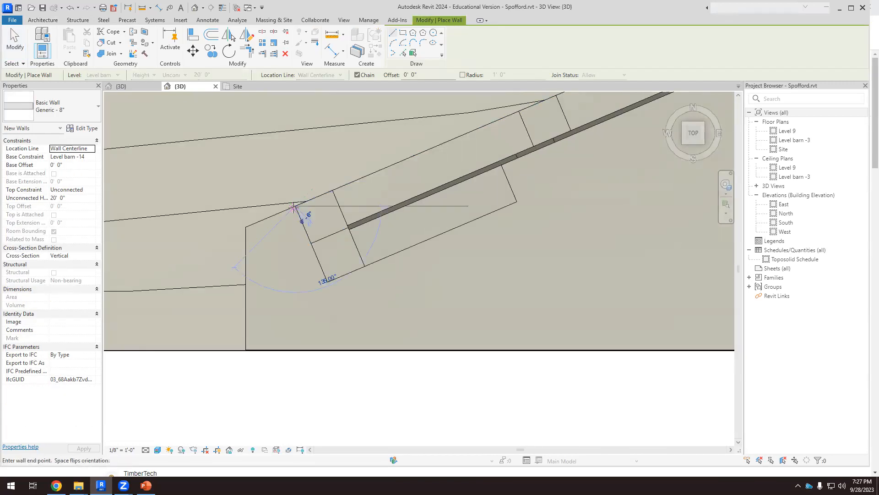
left_click(328, 284)
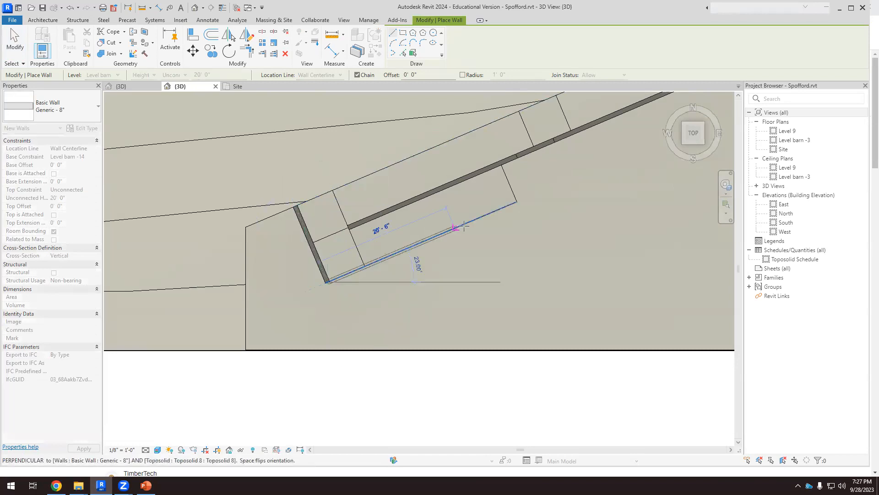
left_click(516, 202)
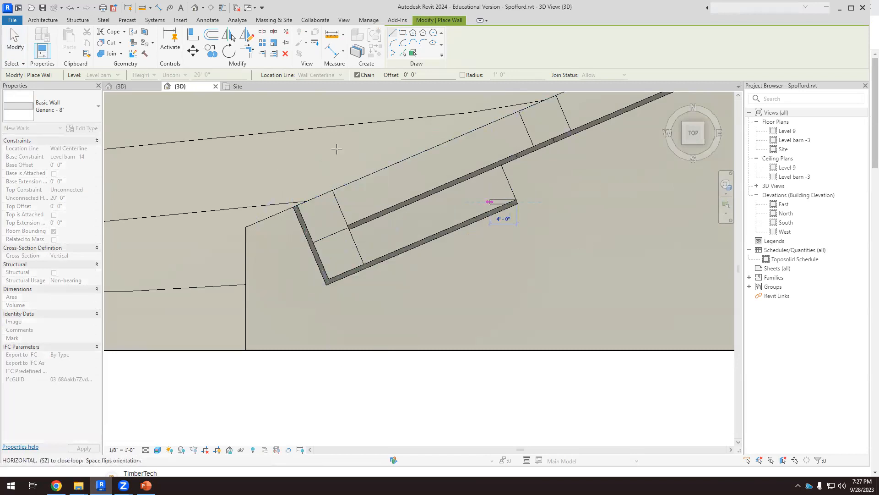
left_click(17, 41)
Reduce the unconnected height of the two new walls around the landing and the lower ramp
middle_click_drag(385, 280, 412, 221, "shift")
left_click(332, 310)
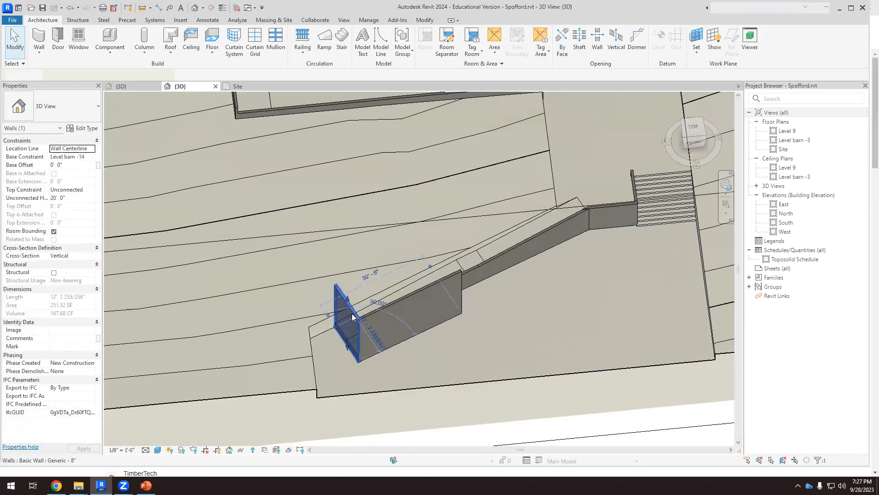
left_click(395, 347, "ctrl")
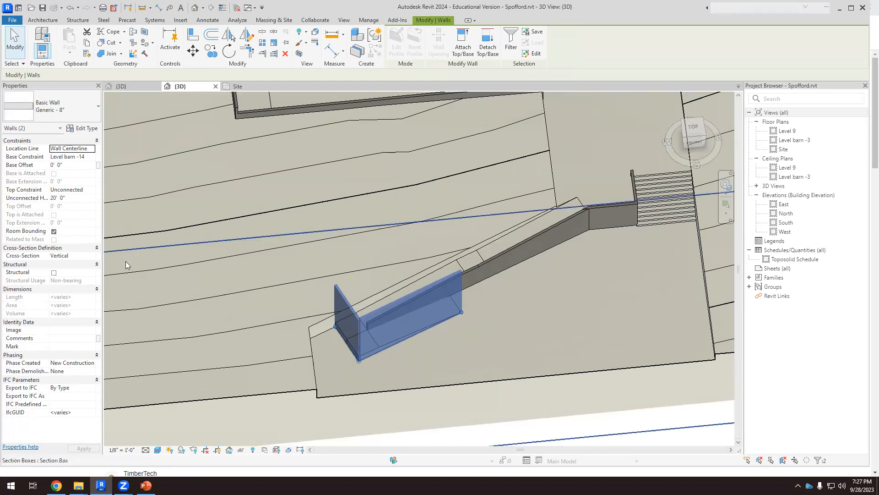
left_click(76, 198)
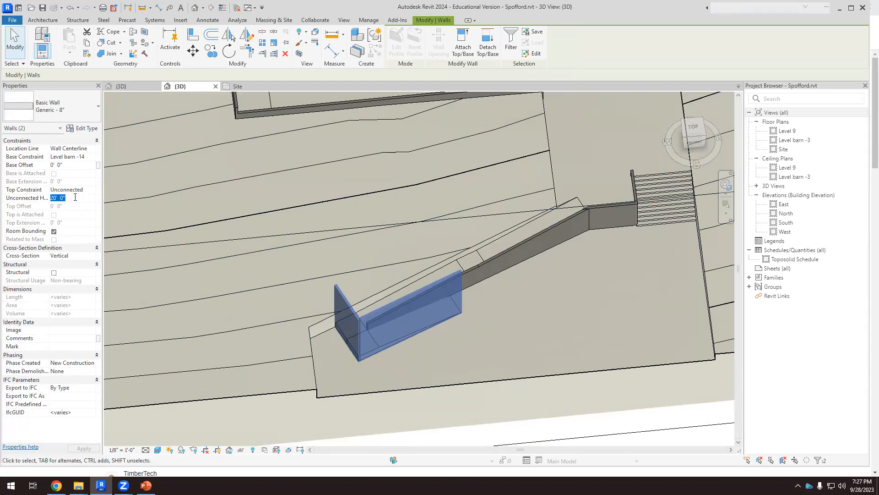
key("Return")
left_click(385, 405)
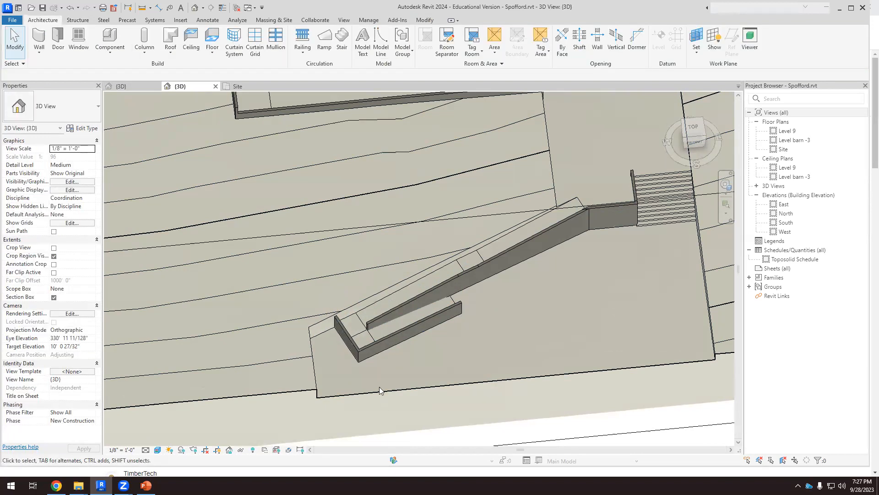
Examine the new landing and lower ramp walls against the sloped ramp wall from several angles
scroll(379, 387, "down", 1)
middle_click_drag(429, 374, 352, 358, "shift")
scroll(525, 421, "up", 2)
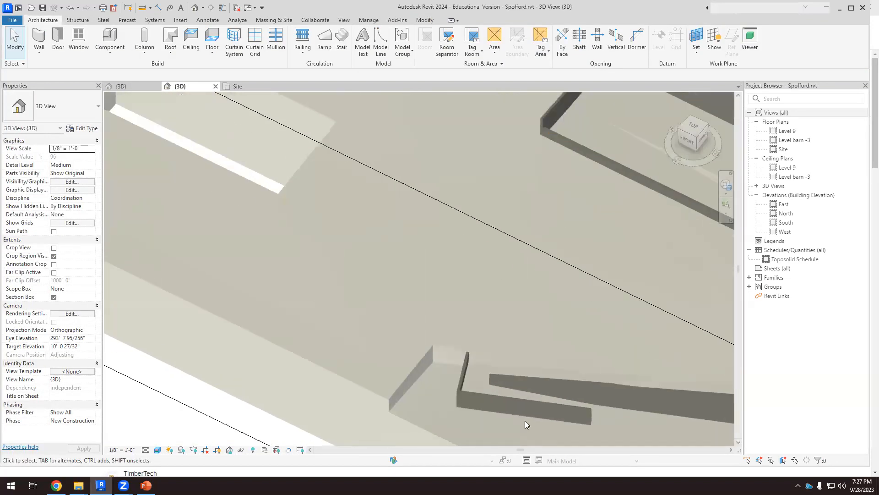
scroll(527, 421, "up", 2)
middle_click_drag(530, 425, 464, 323, "shift")
scroll(463, 321, "down", 3)
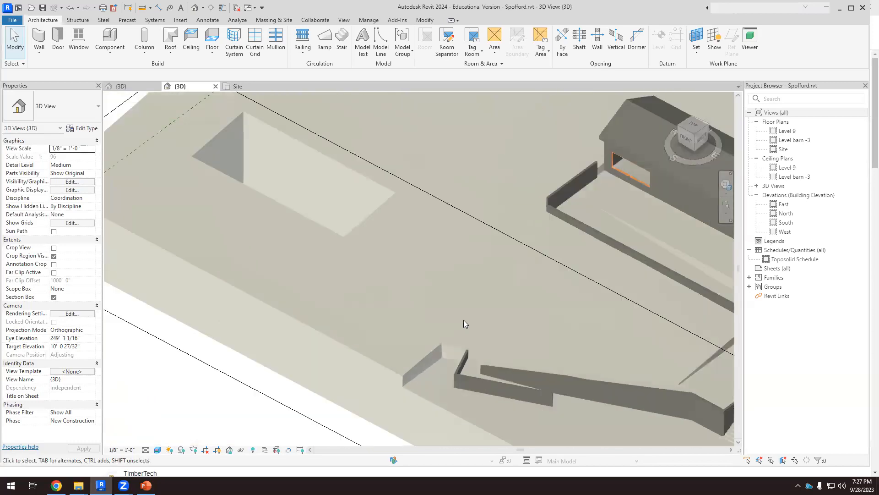
scroll(464, 319, "down", 2)
middle_click_drag(510, 404, 519, 396, "shift")
scroll(474, 332, "up", 3)
middle_click_drag(495, 338, 514, 316, "shift")
scroll(413, 306, "up", 2)
scroll(383, 298, "up", 2)
middle_click_drag(335, 316, 331, 317, "shift")
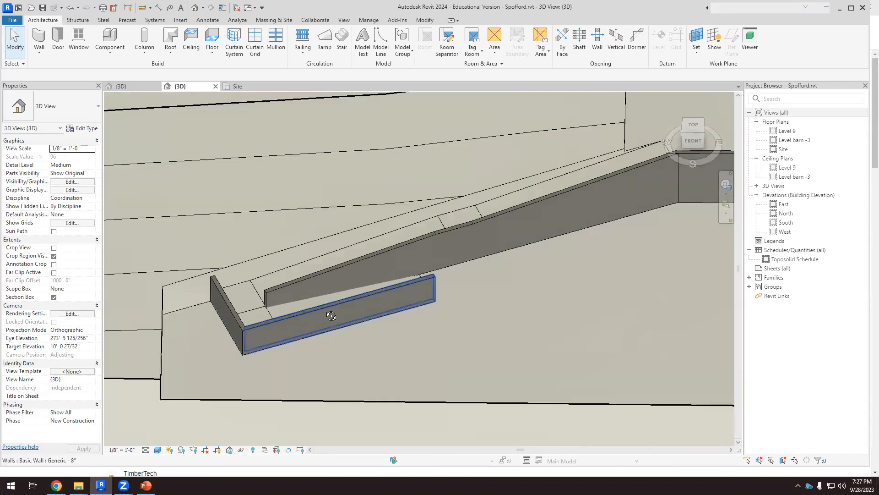
Open the profile of the lower ramp's outer wall for editing and delete its top edge
left_click(331, 316)
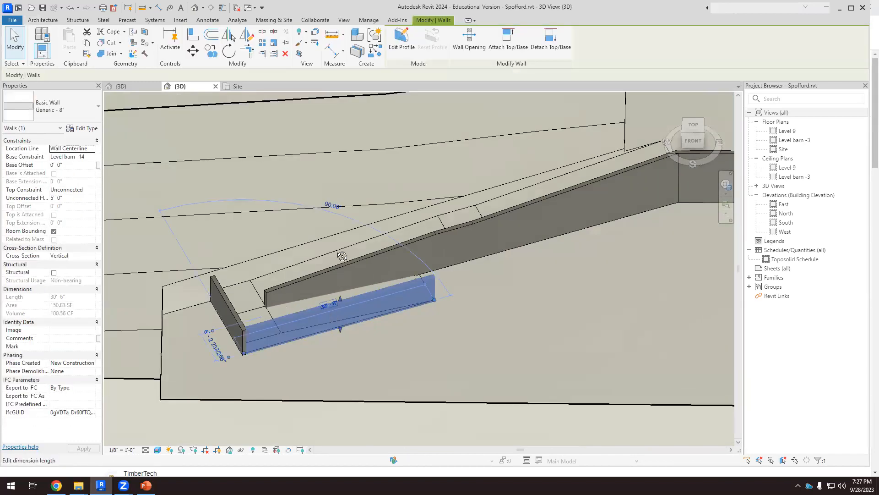
left_click(403, 44)
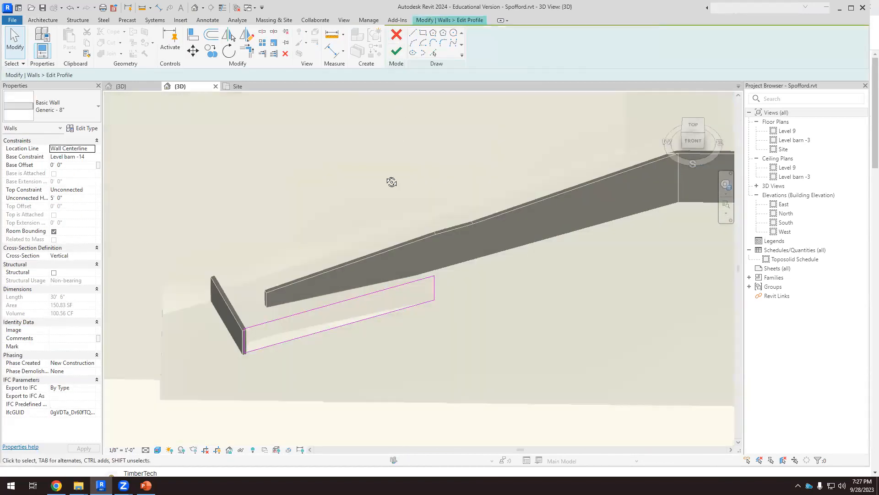
left_click(352, 306)
key("Delete")
Sketch a new top edge from the landing corner: a level segment about 5'-9" long, followed by a line sloping down along the ramp
scroll(323, 303, "up", 2)
left_click(413, 33)
scroll(217, 349, "up", 3)
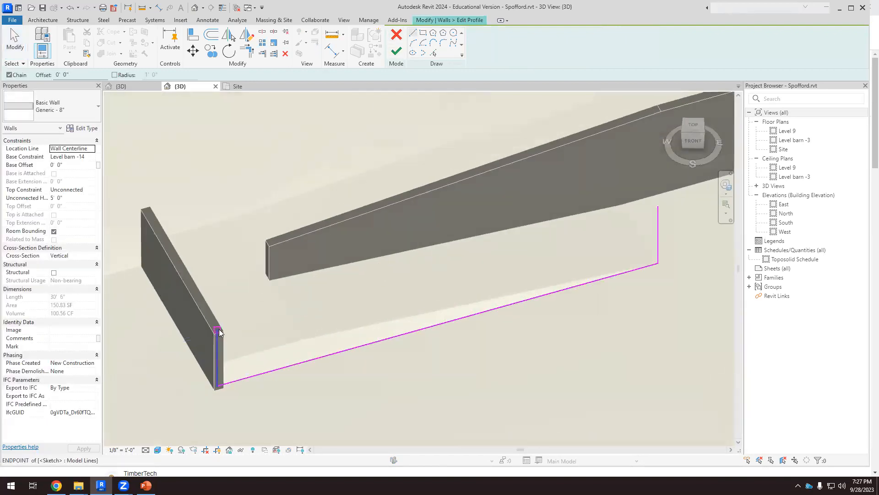
left_click(219, 331)
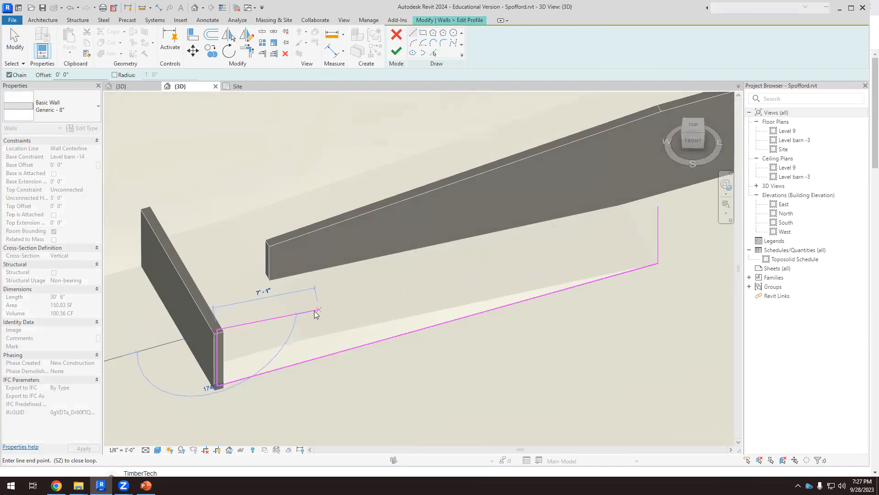
left_click(300, 306)
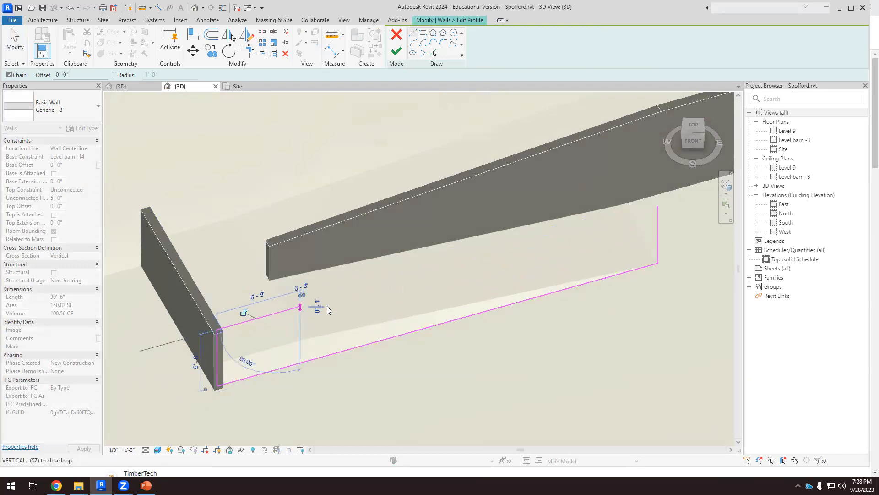
left_click(564, 255)
Trim the sloped top line and the wall's far vertical edge into a corner, and finish the profile edit
left_click(247, 51)
left_click(539, 258)
left_click(658, 254)
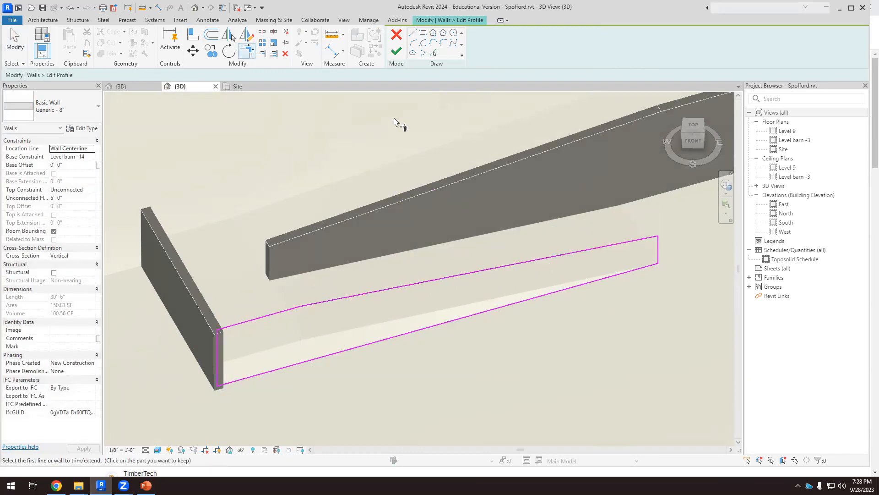
left_click(396, 54)
scroll(378, 217, "down", 5)
left_click(361, 382)
Examine the reshaped lower ramp wall together with the whole switchback ramp and site, from above and at an angle
middle_click_drag(361, 381, 432, 314, "shift")
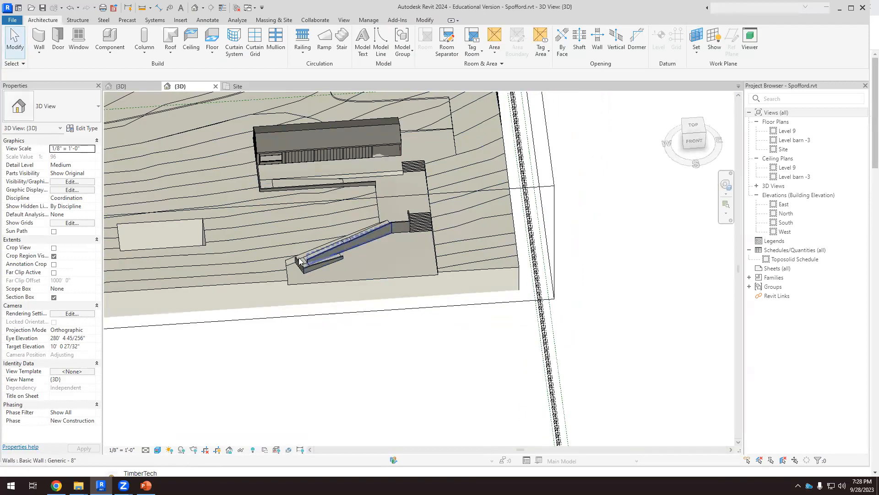
mouse_move(300, 261)
middle_mouse_down("shift")
mouse_move(377, 229)
mouse_move(362, 279)
middle_mouse_up("shift")
left_click(693, 126)
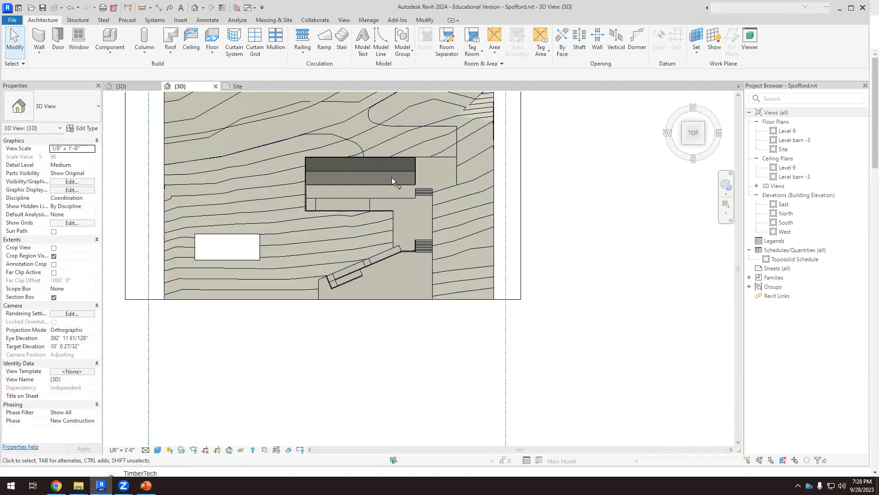
scroll(353, 193, "up", 2)
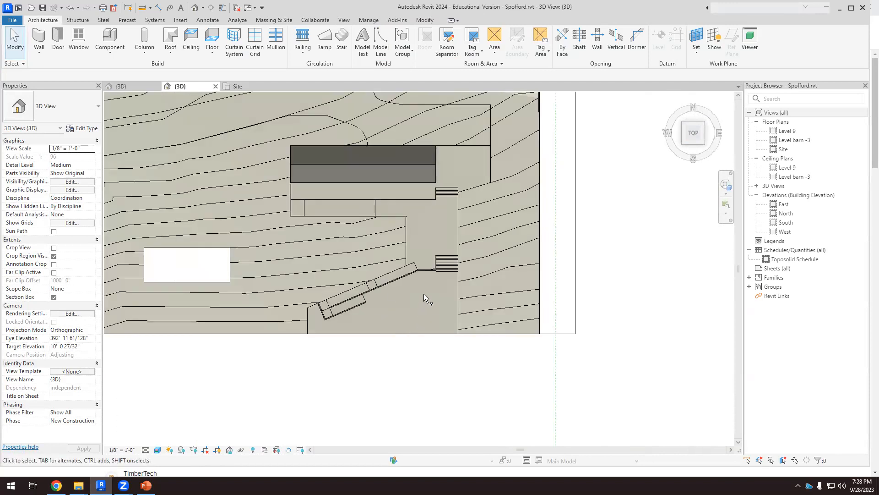
middle_click_drag(424, 294, 373, 362, "shift")
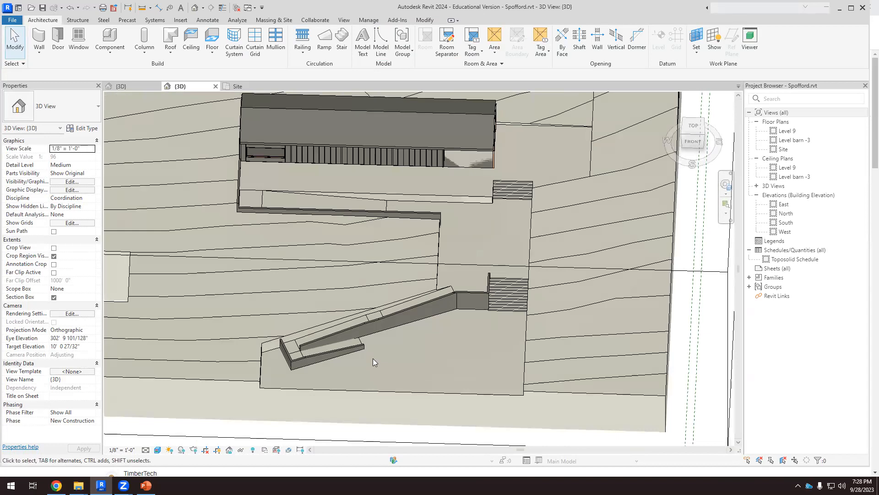